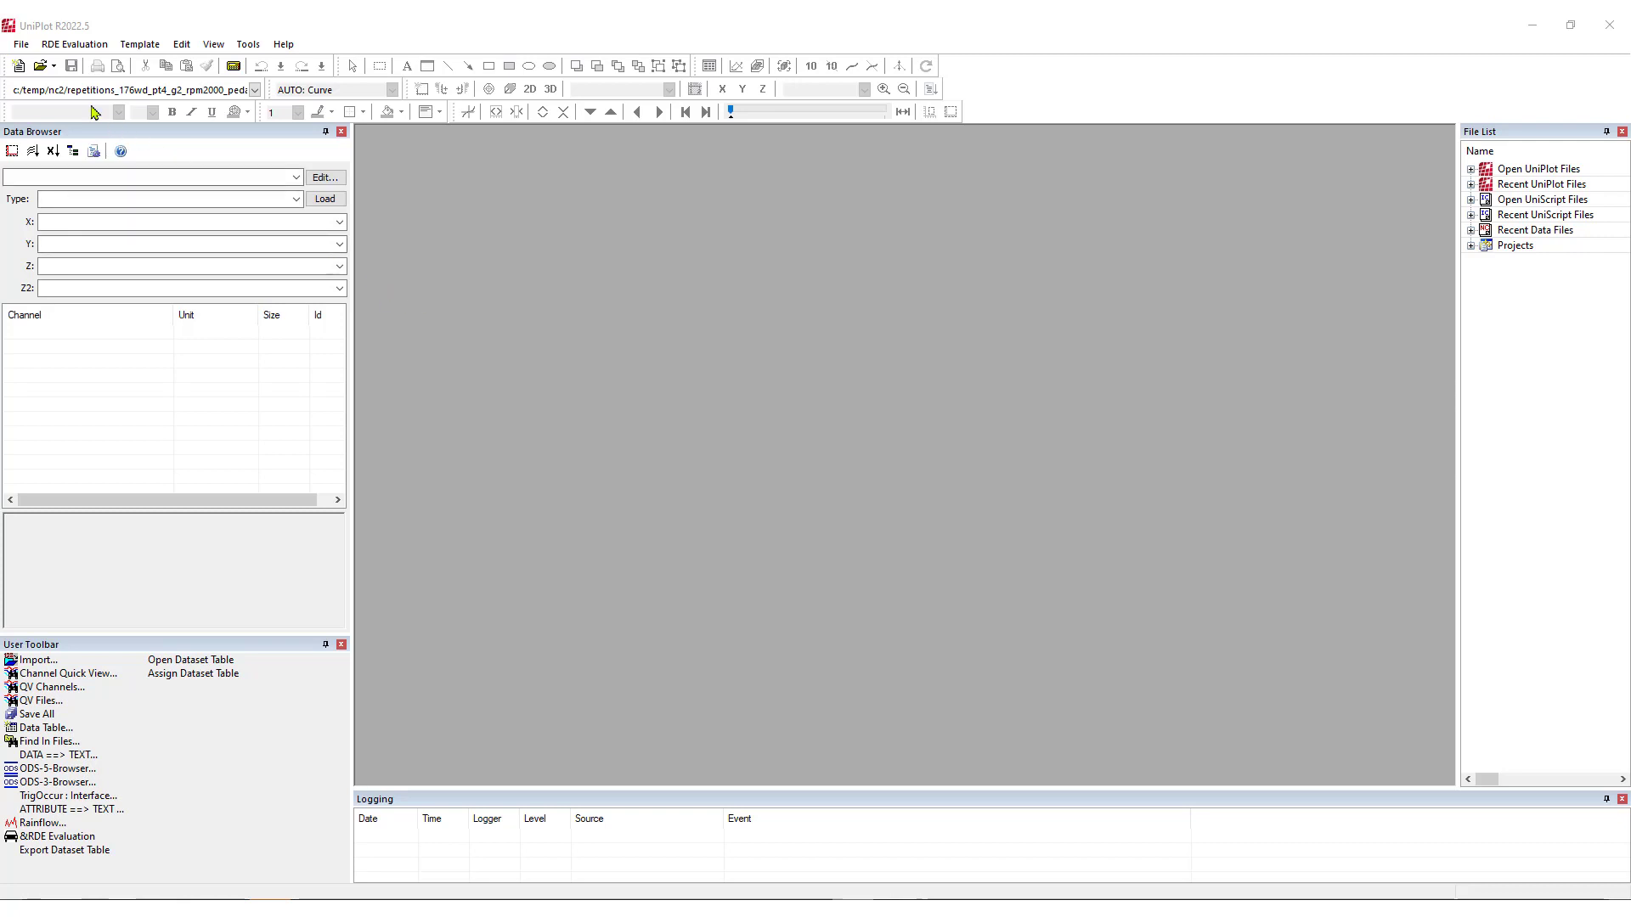
Import Repetitions_176WD_PT4_G2_RPM2000_Pedal40.dat.nc2 and expand All Channels in a widened Data Browser
click(21, 44)
click(81, 190)
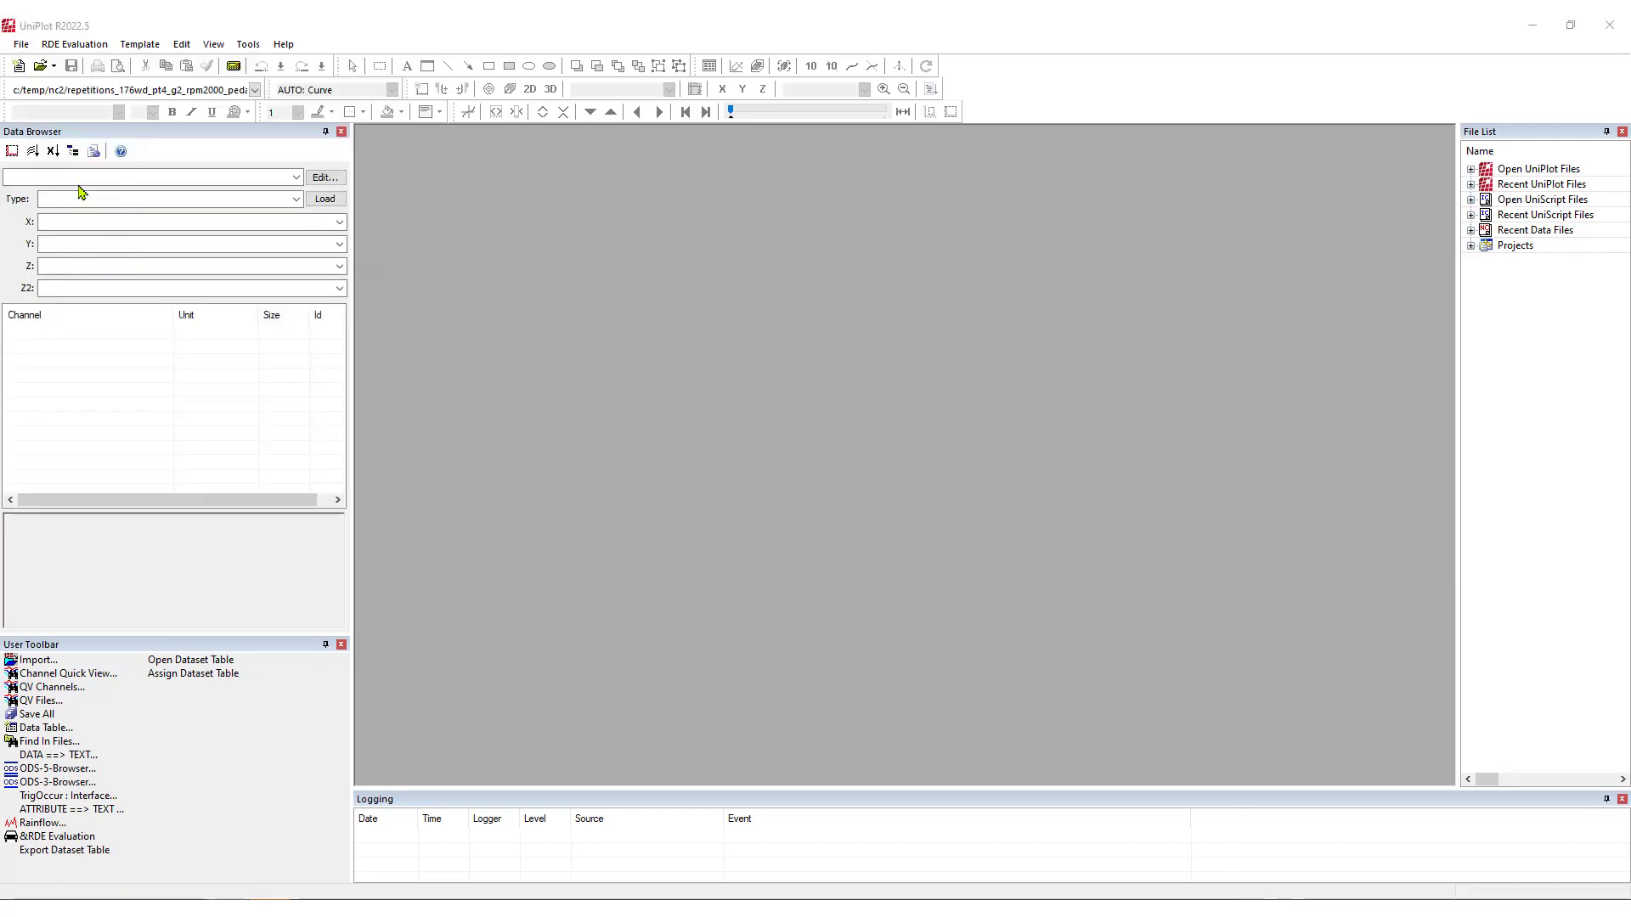
click(465, 267)
double_click(464, 267)
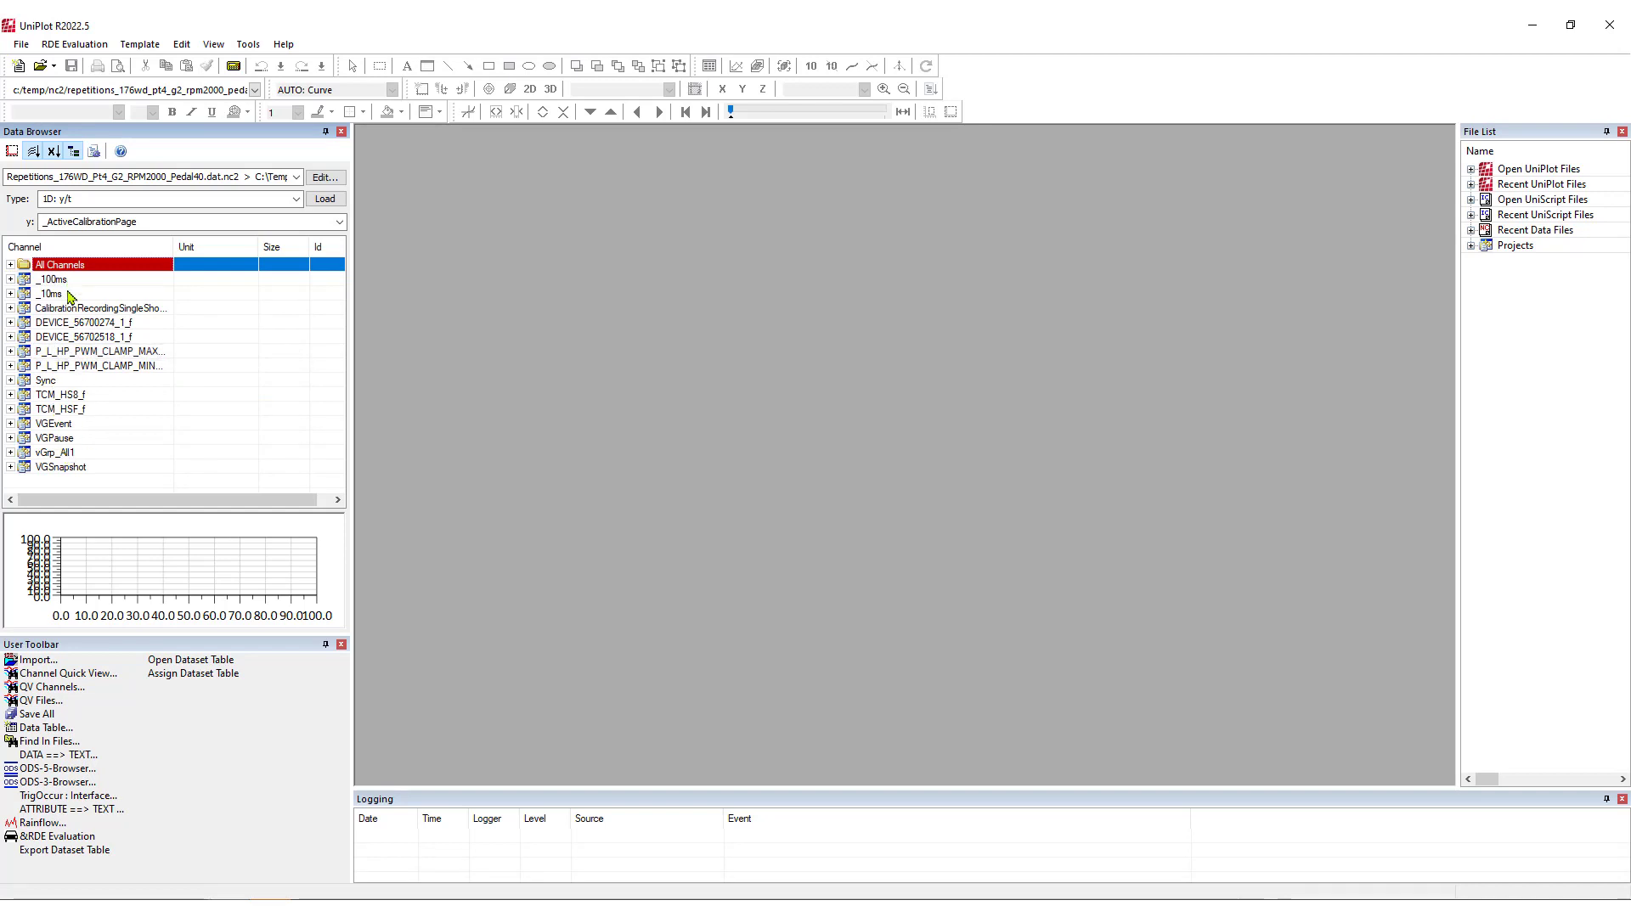
click(11, 265)
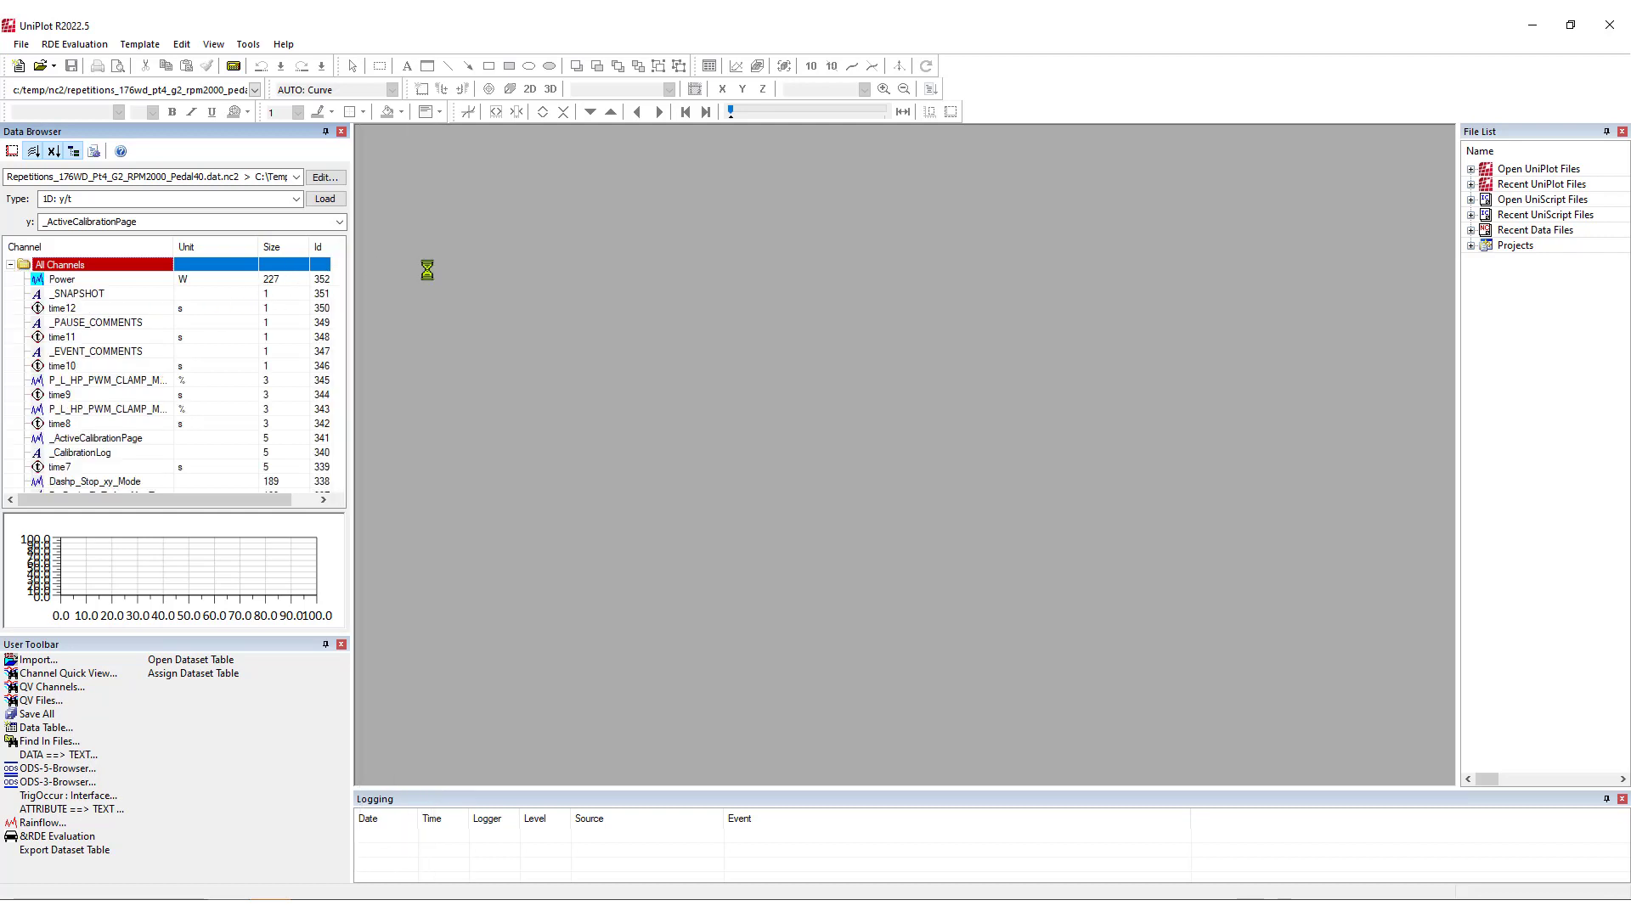
drag(351, 266, 433, 266)
scroll(299, 340, down, 9)
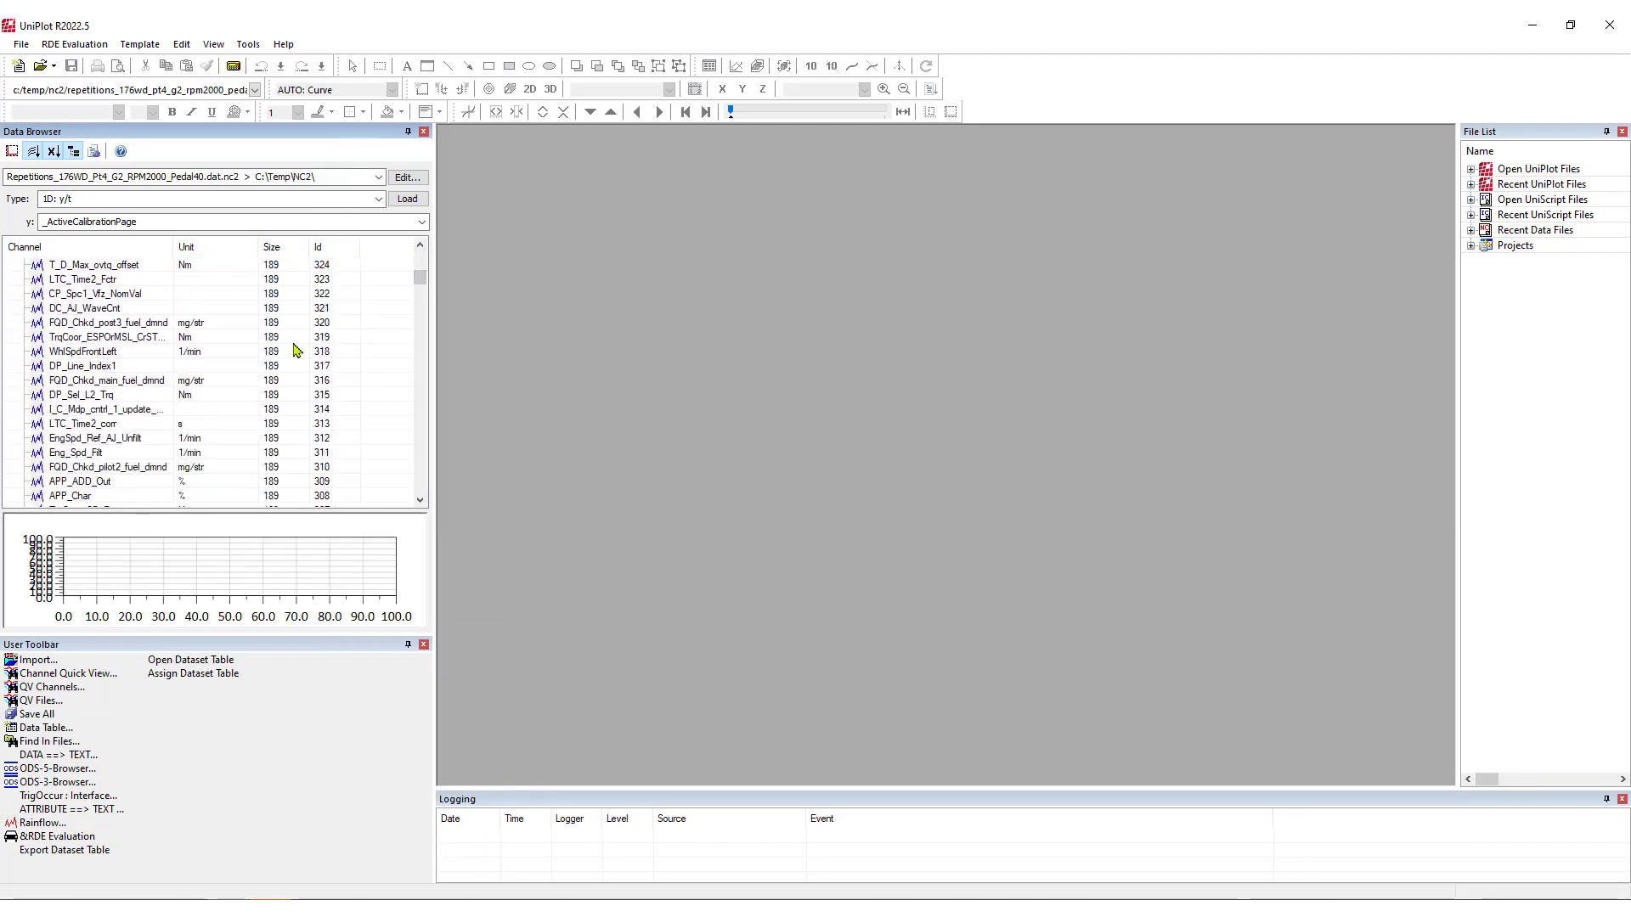
scroll(299, 357, up, 9)
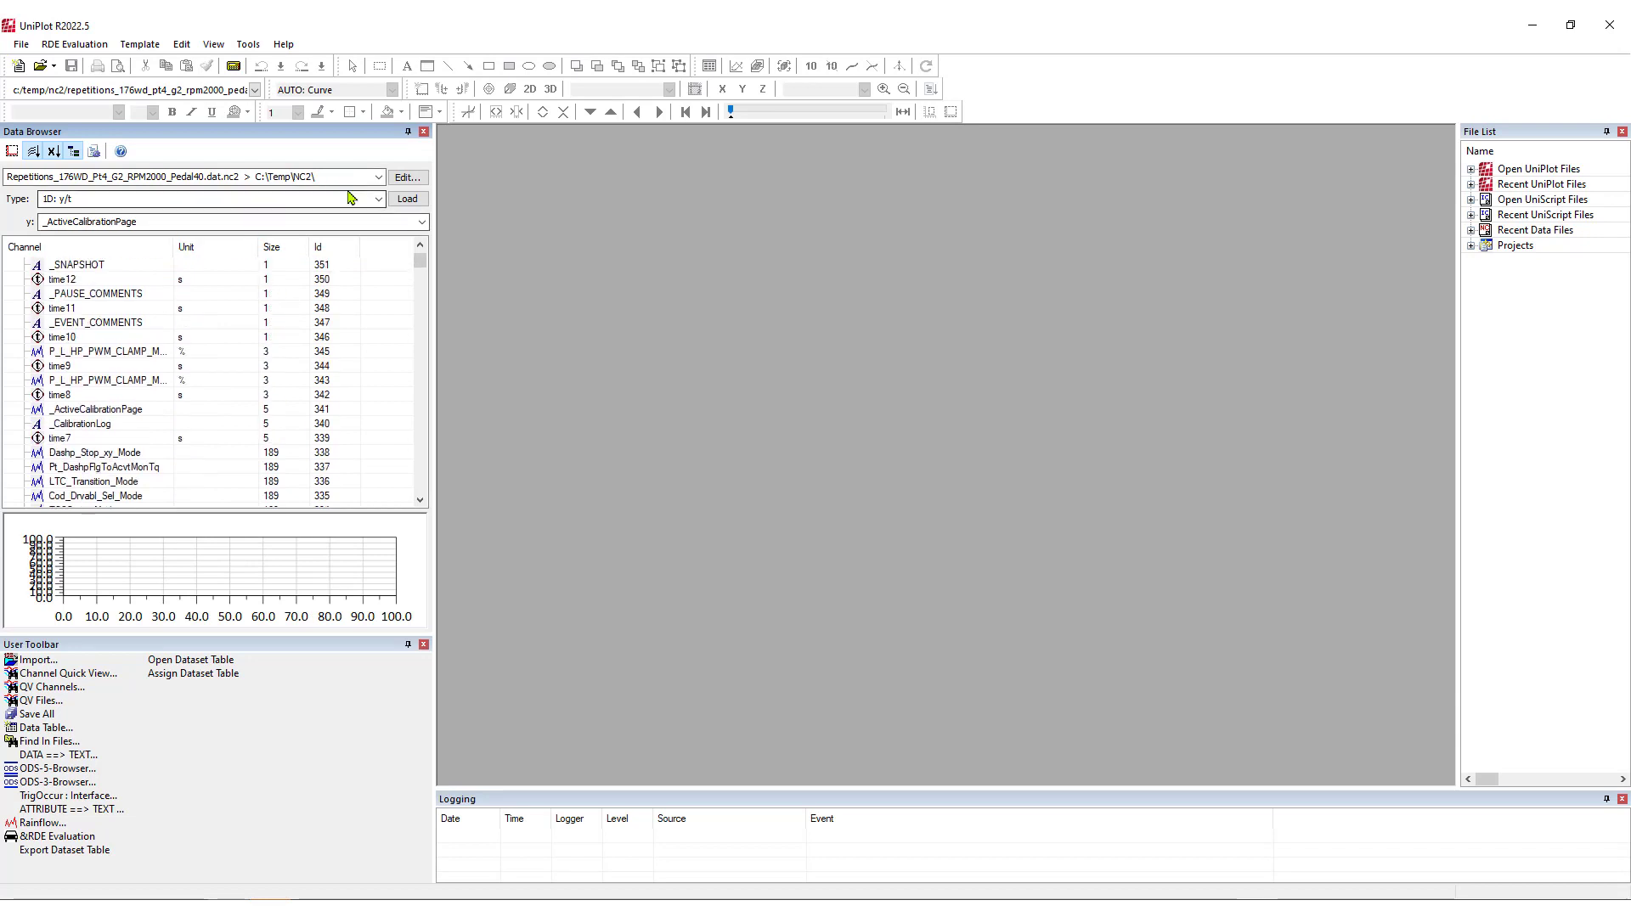
Filter y by *spd, pick Eng_Spd, and load it onto a new empty Landscape A4 page
click(351, 223)
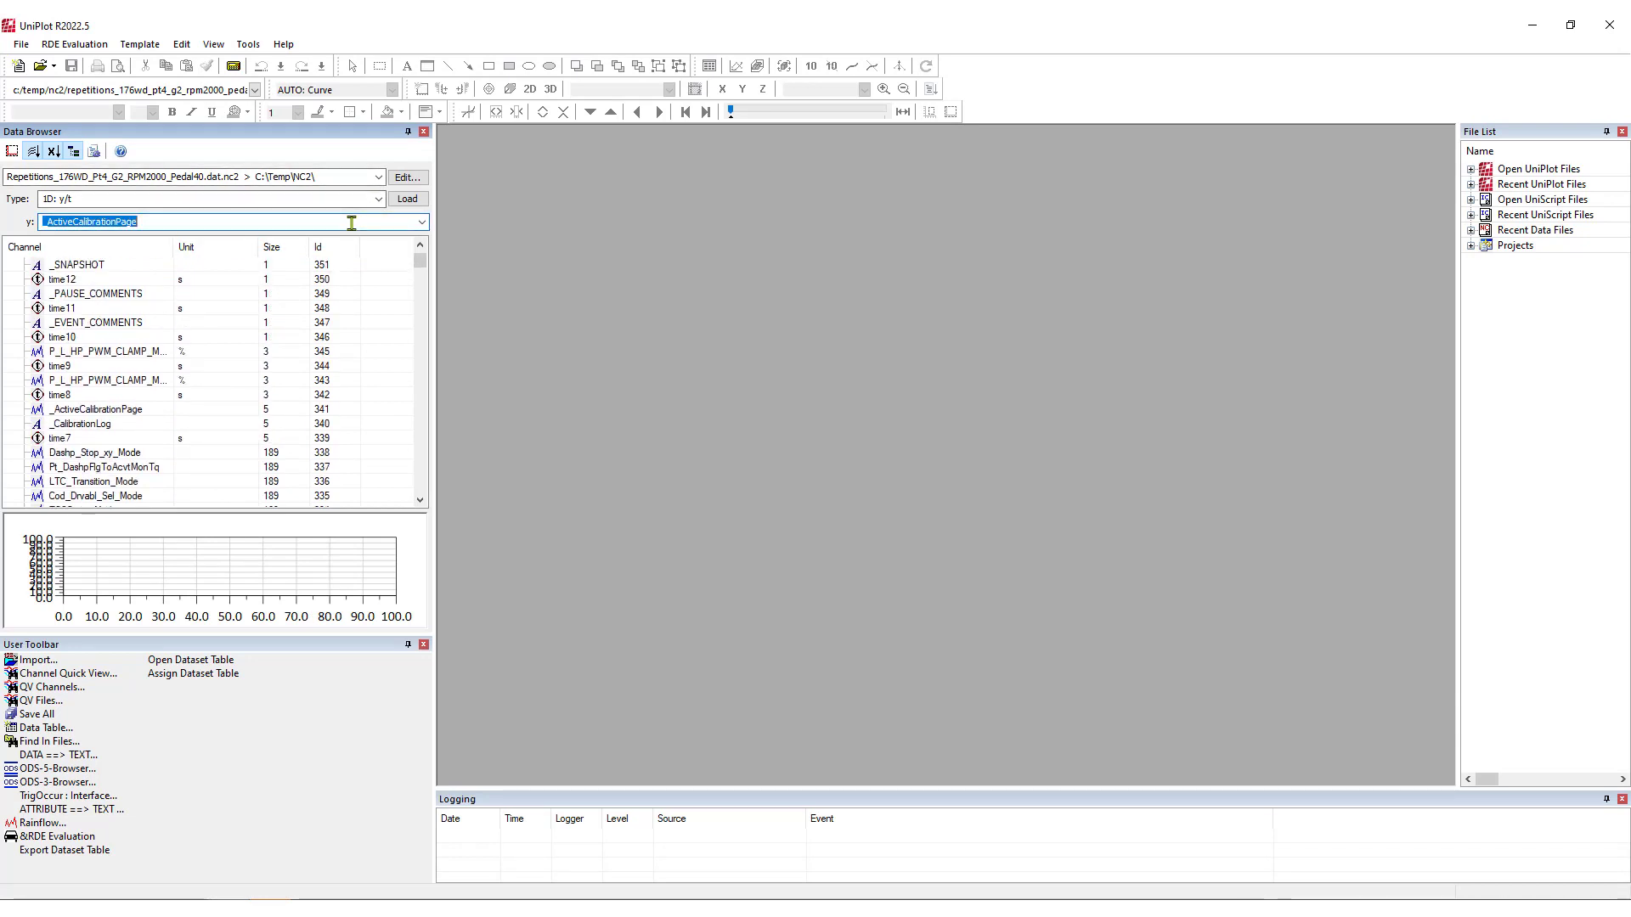
text(*sp)
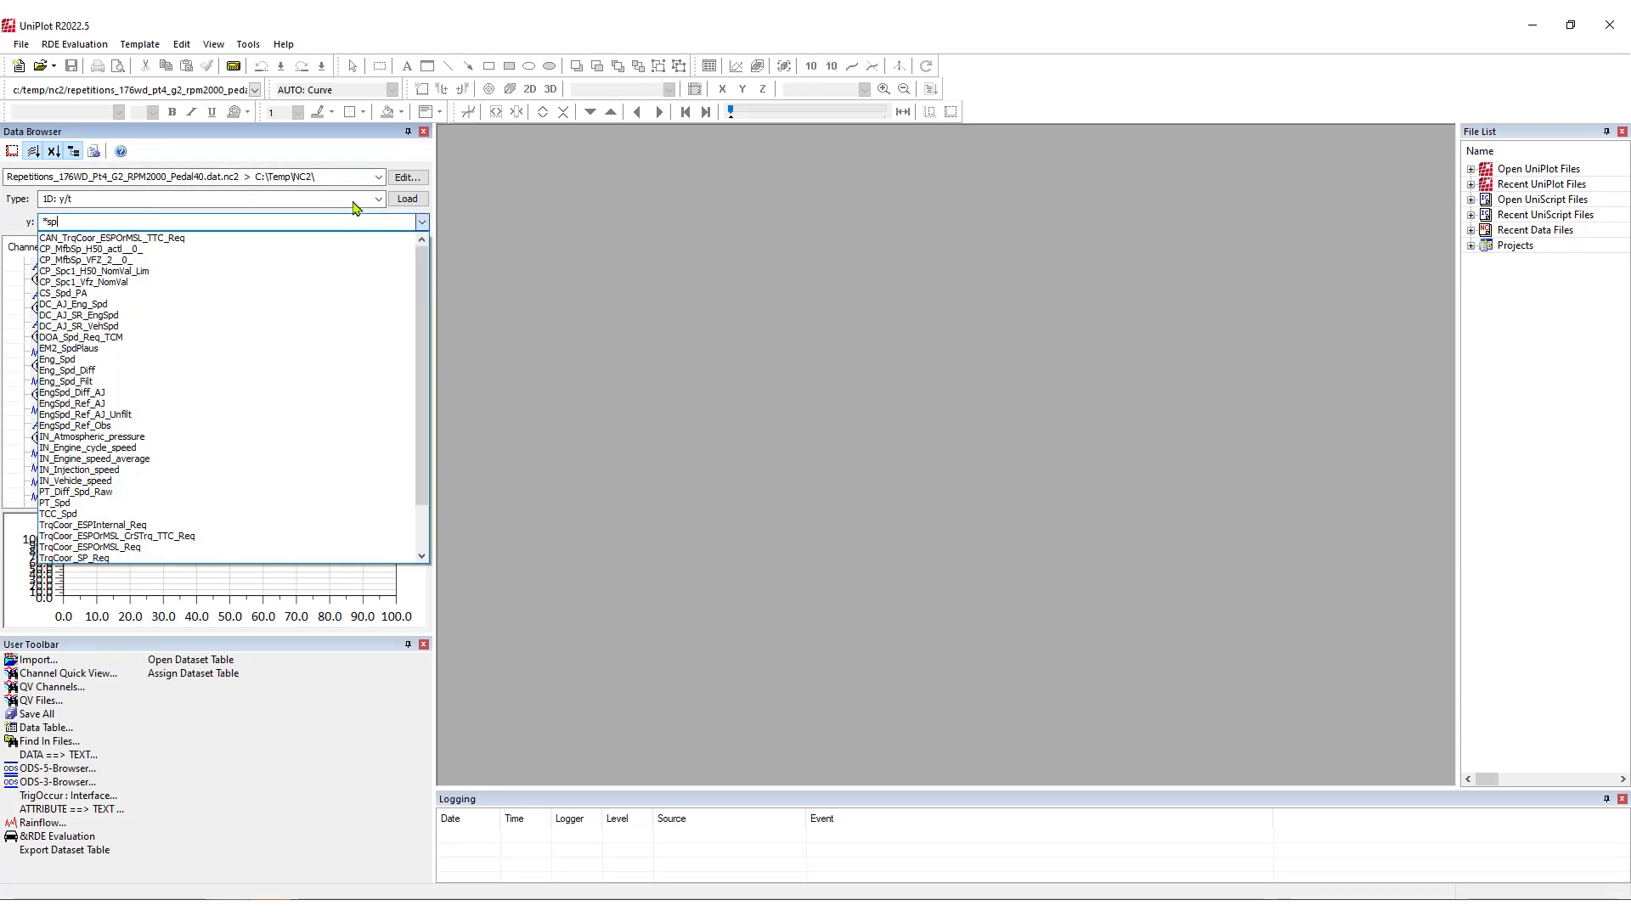
text(d)
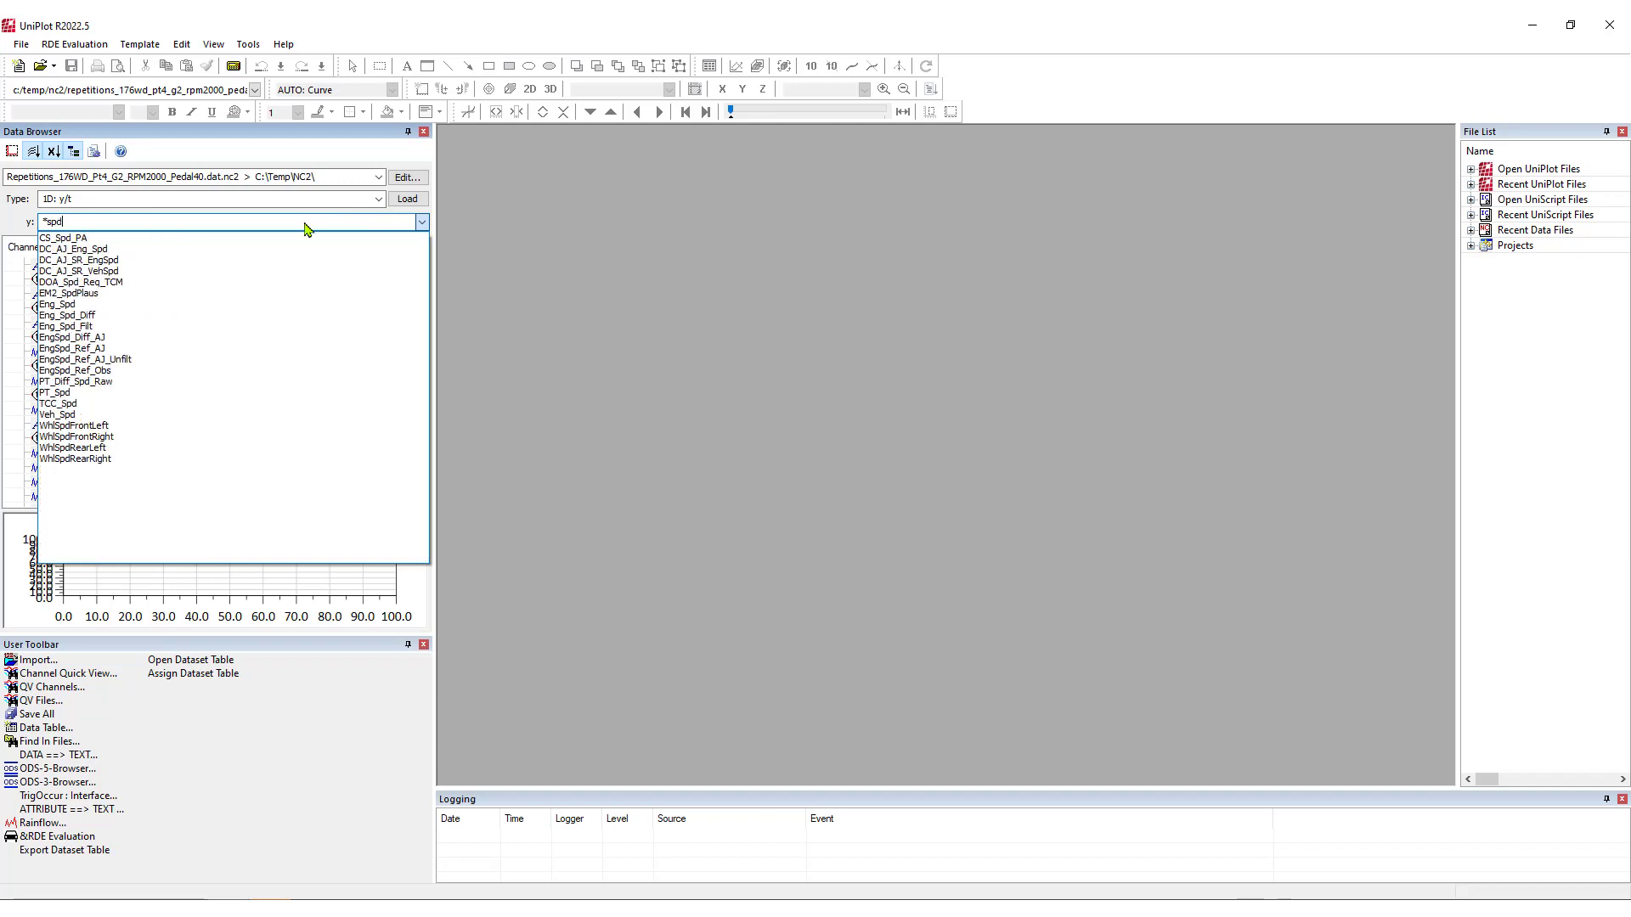
click(60, 306)
click(19, 66)
click(103, 85)
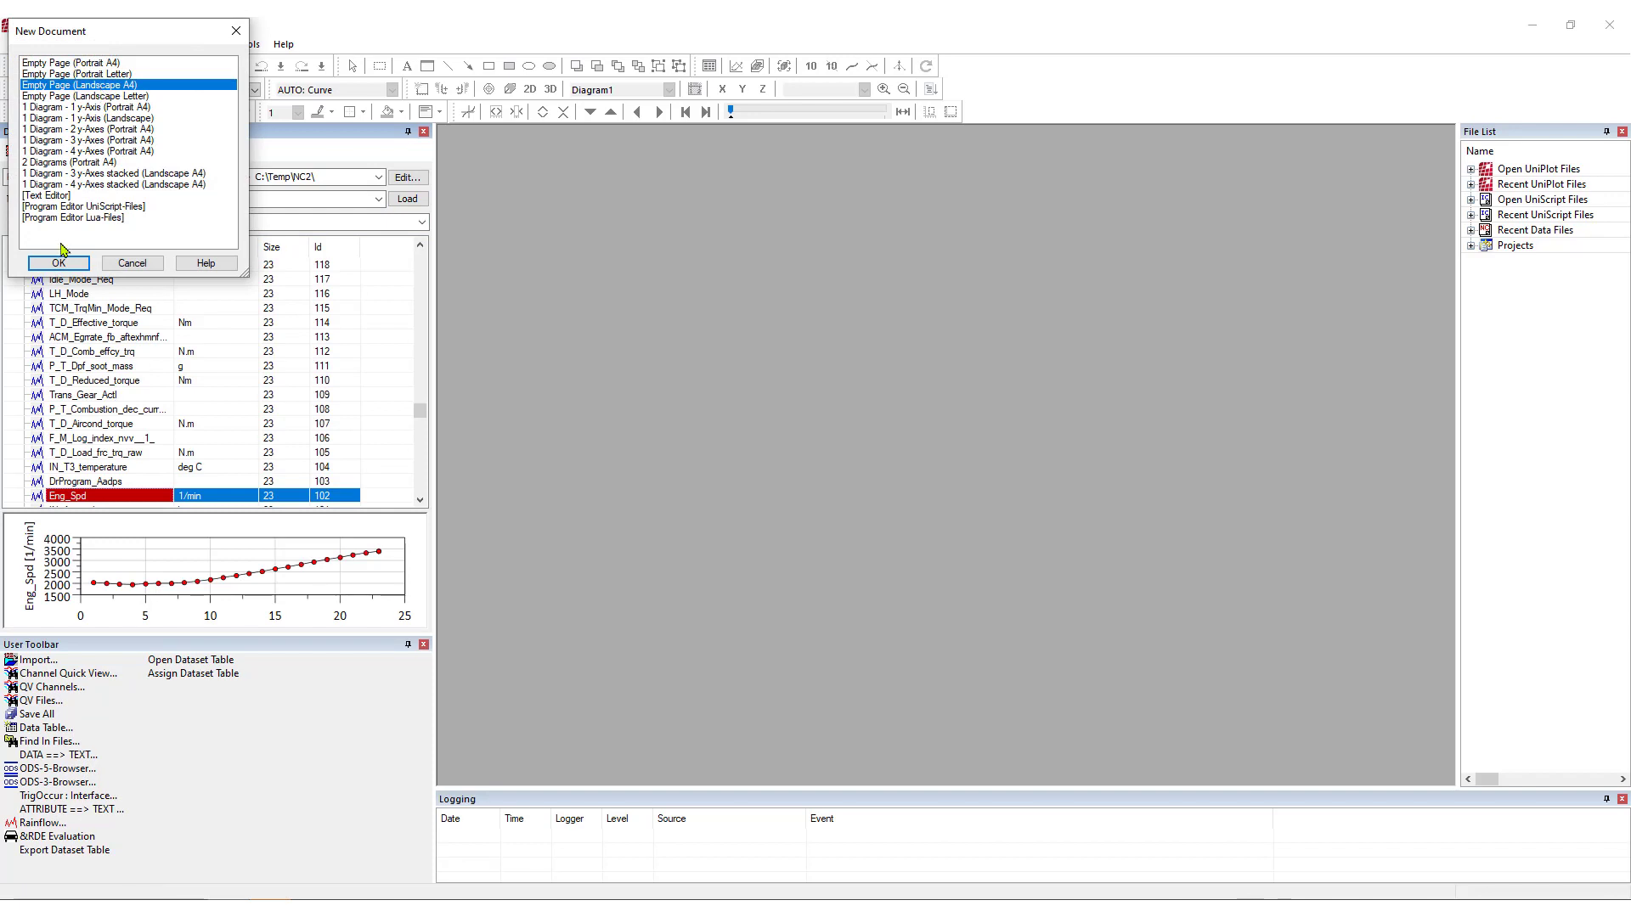
click(62, 263)
click(408, 198)
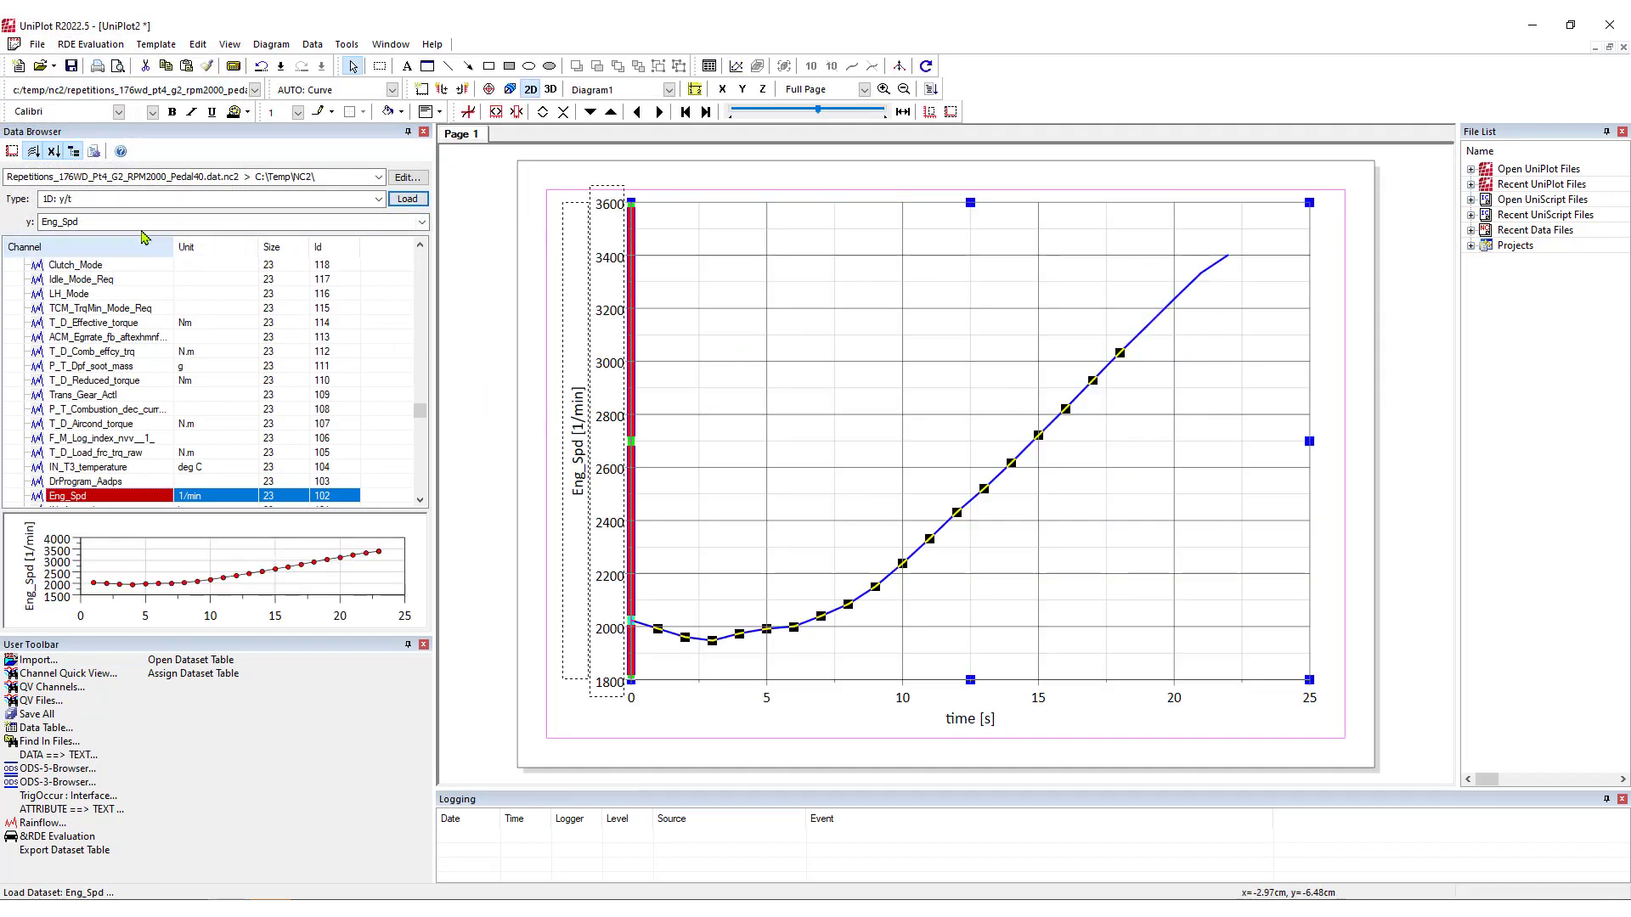
Load IN_Boost_pressure onto a new right-hand y-axis diagram sized to the existing plot
double_click(114, 223)
text(*prs)
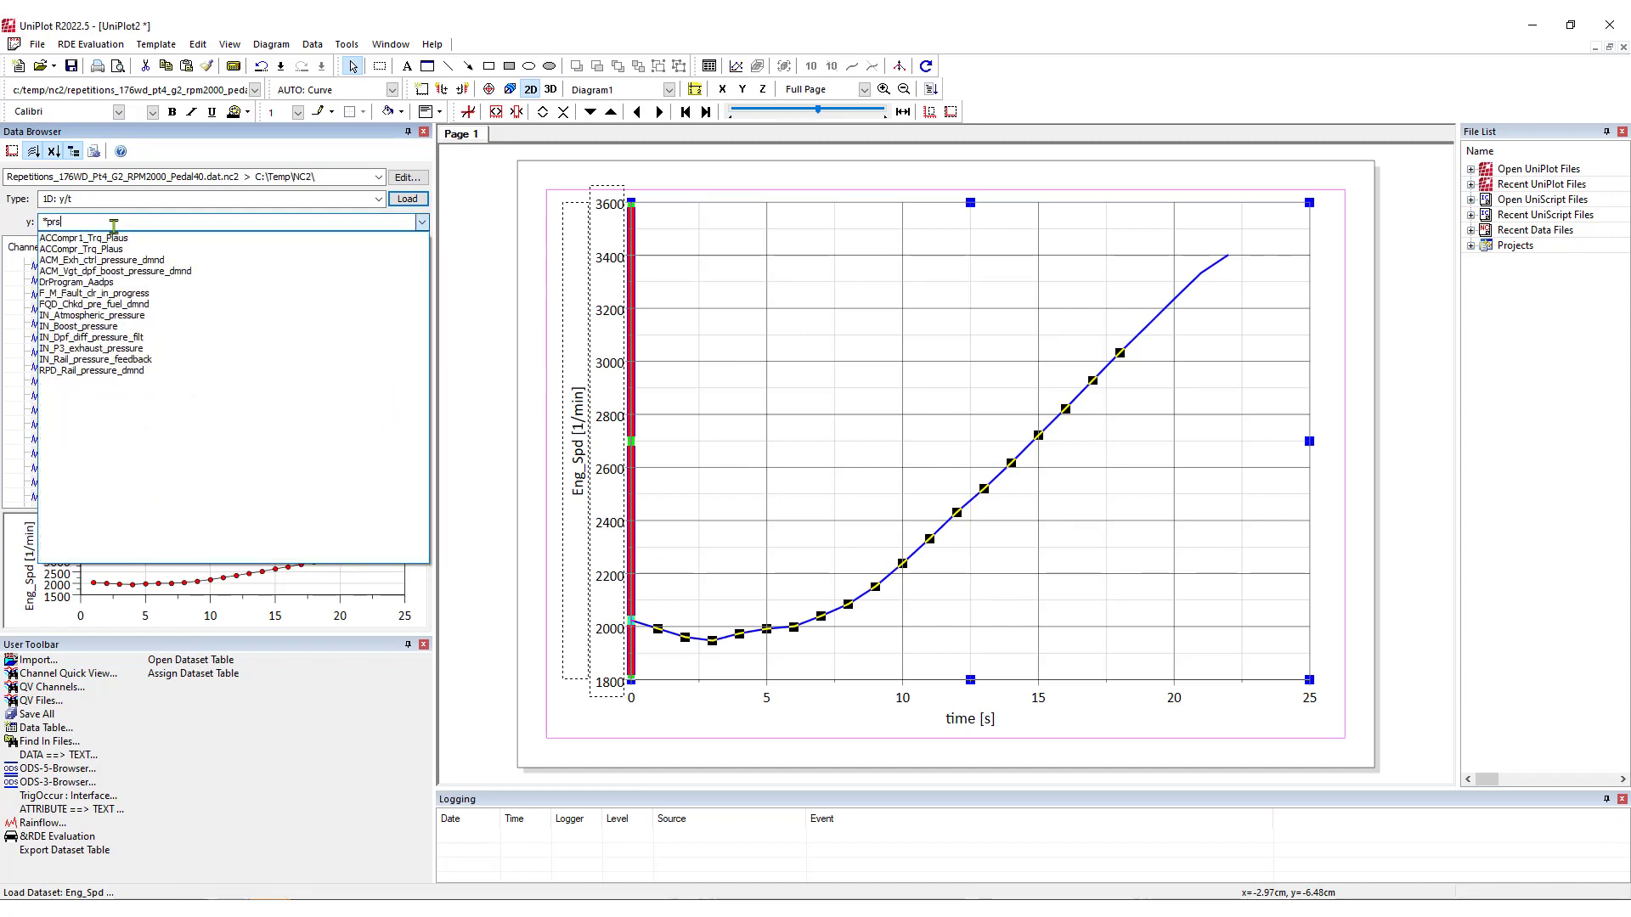
key(Down)
key(Down)
key(Down)
key(Down)
key(Down)
key(Down)
key(Down)
key(Down)
key(Down)
key(Return)
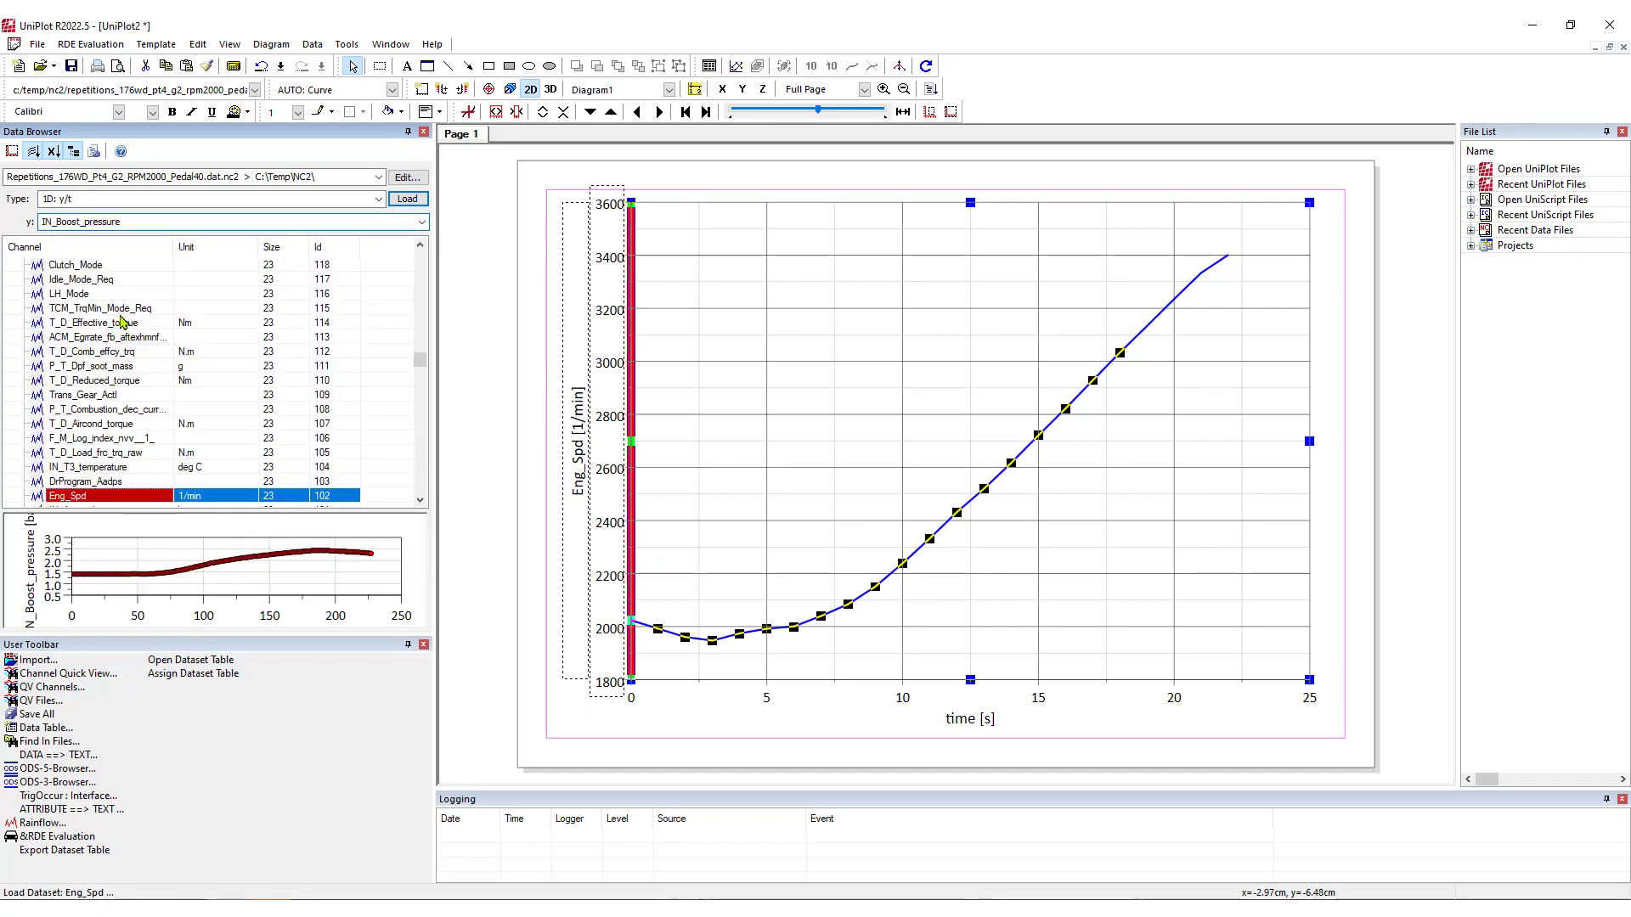
click(466, 91)
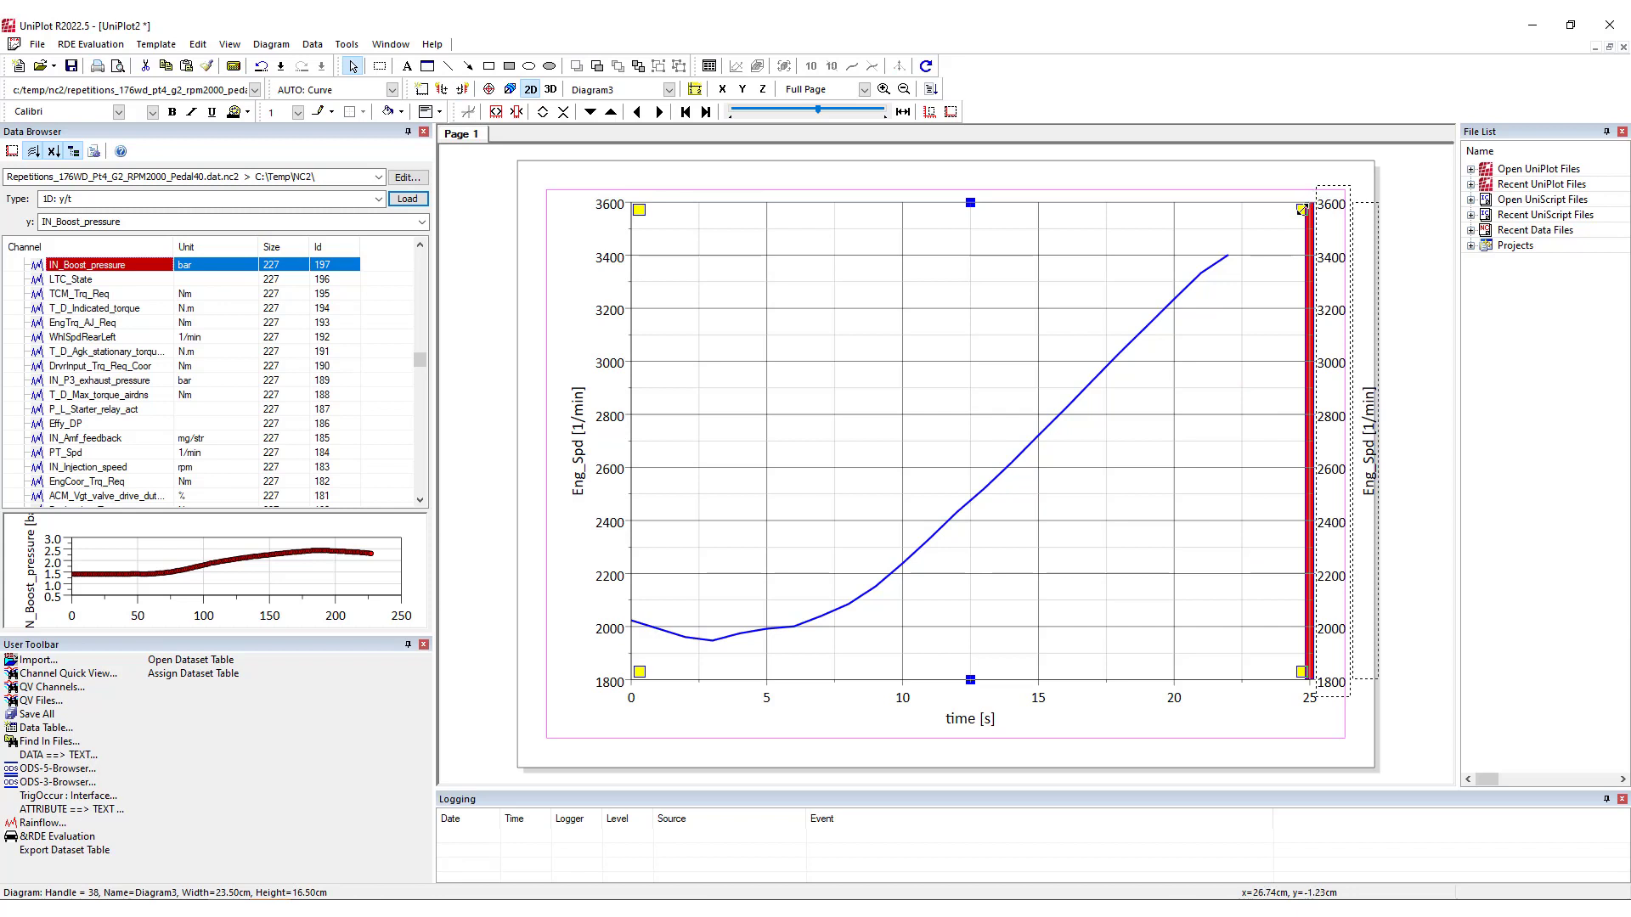
drag(1302, 208, 1260, 223)
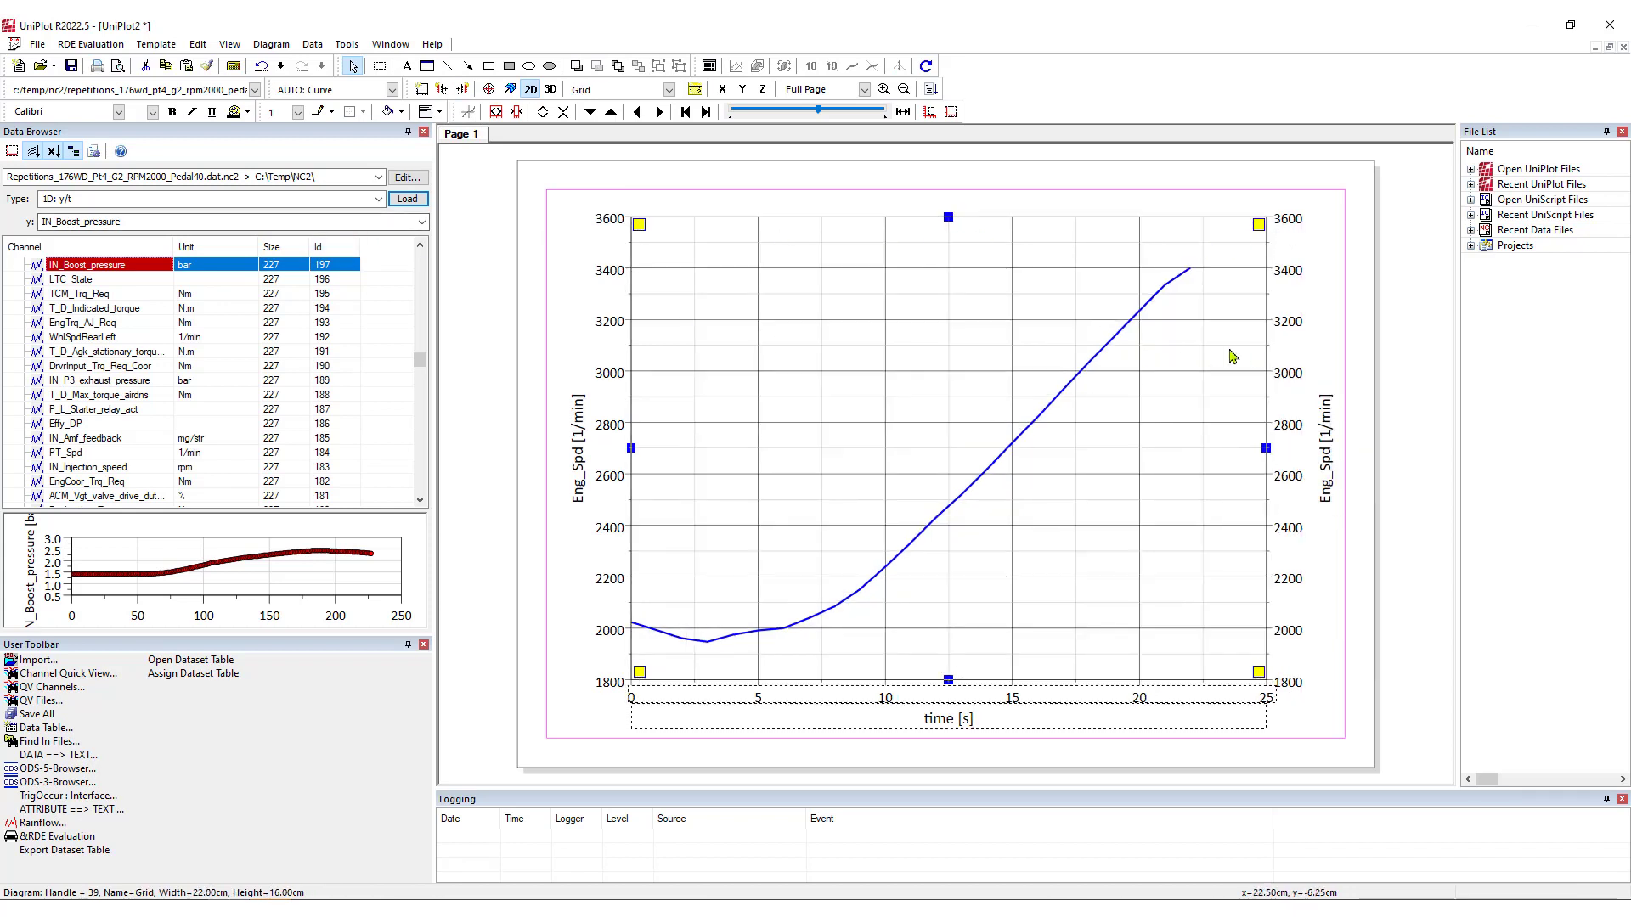
click(1290, 360)
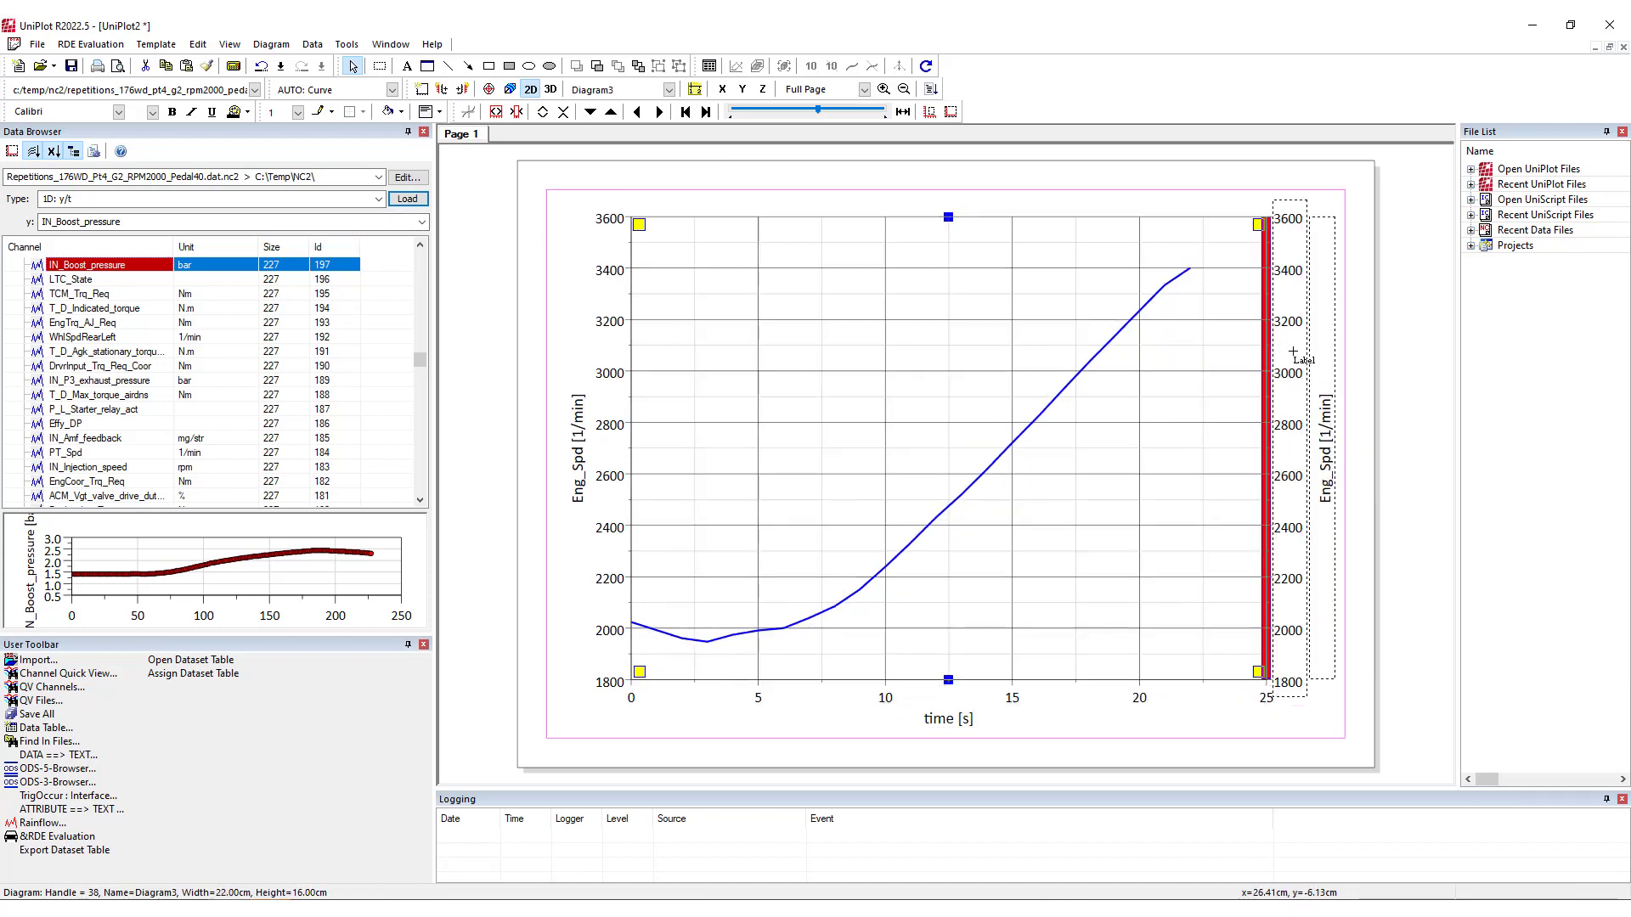
click(407, 200)
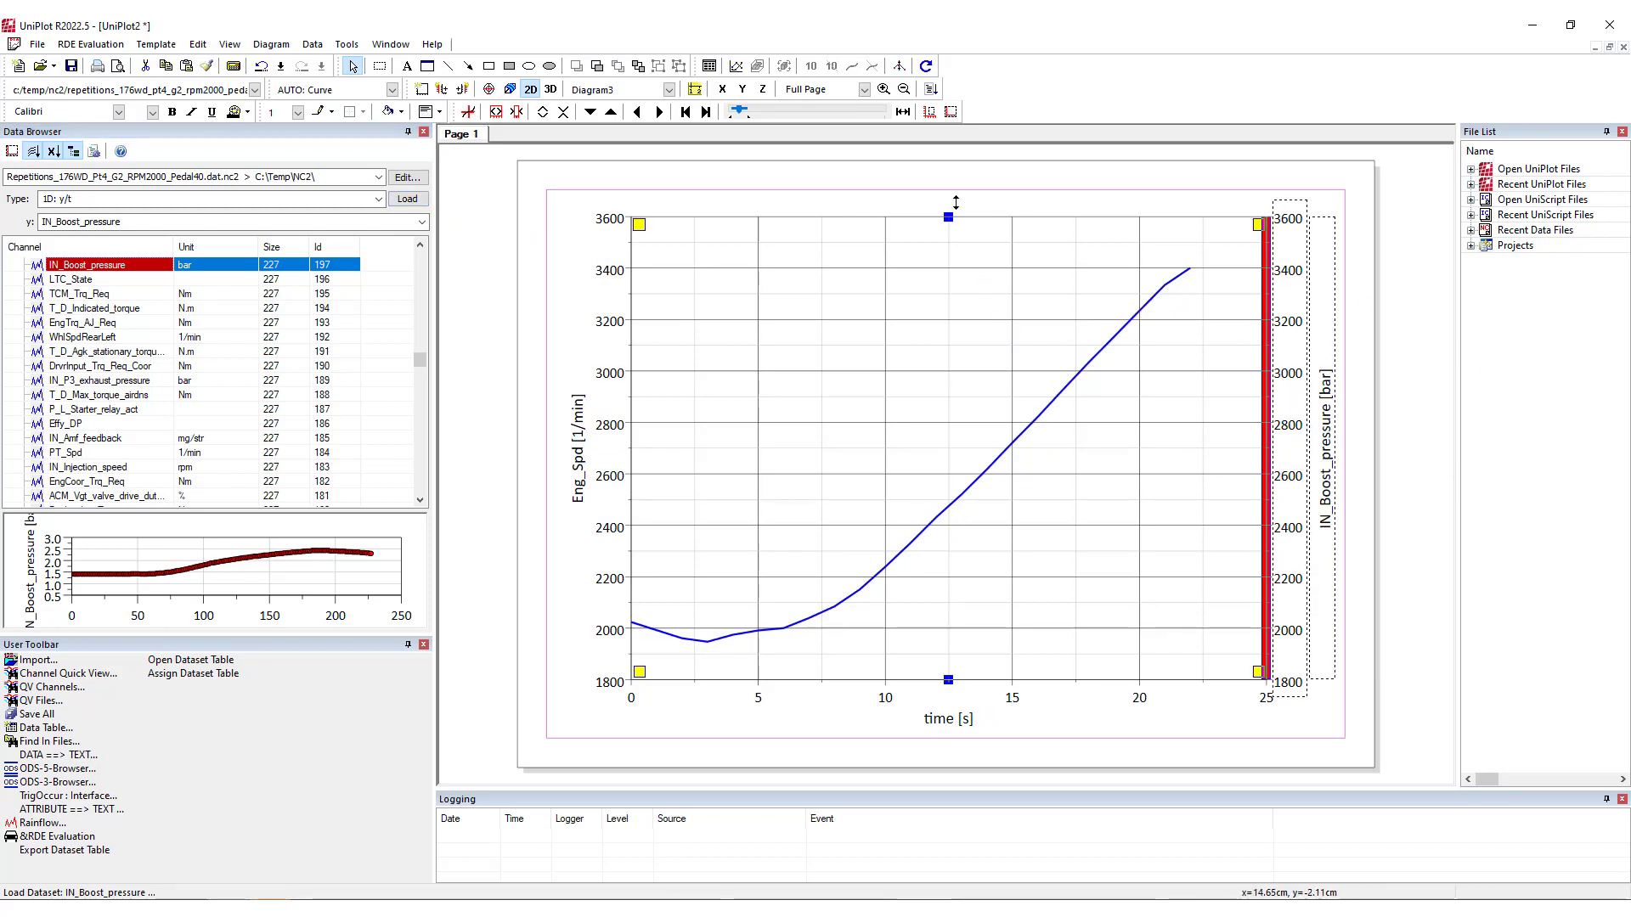
Rescale the time axis to 250 s and the boost-pressure axis to its data
click(953, 697)
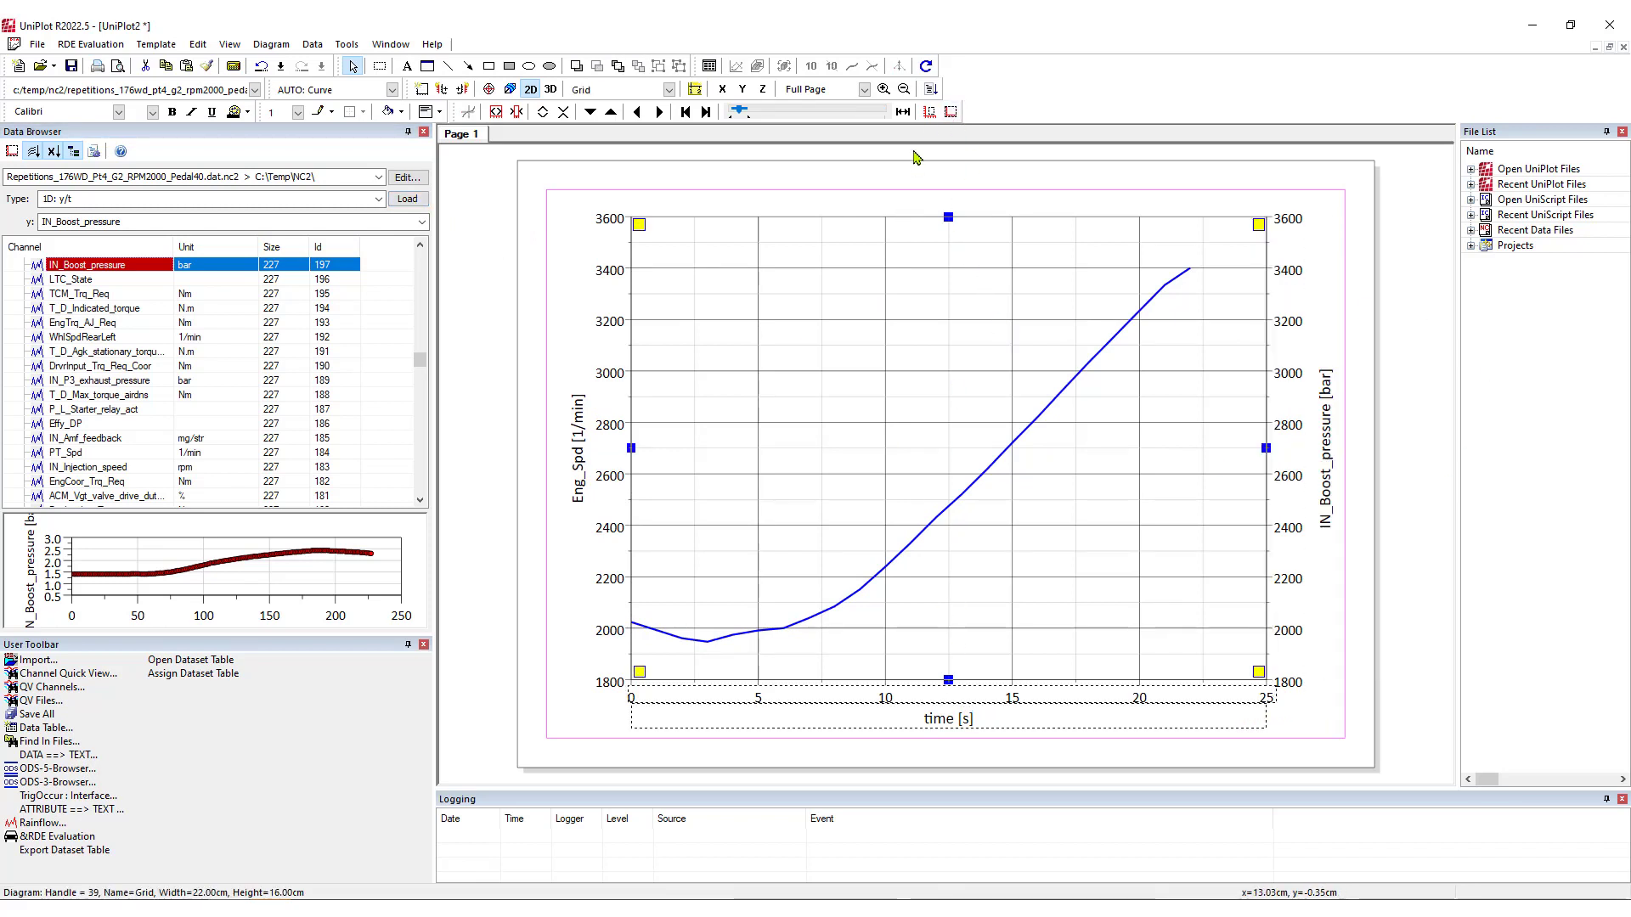
click(950, 113)
click(1253, 290)
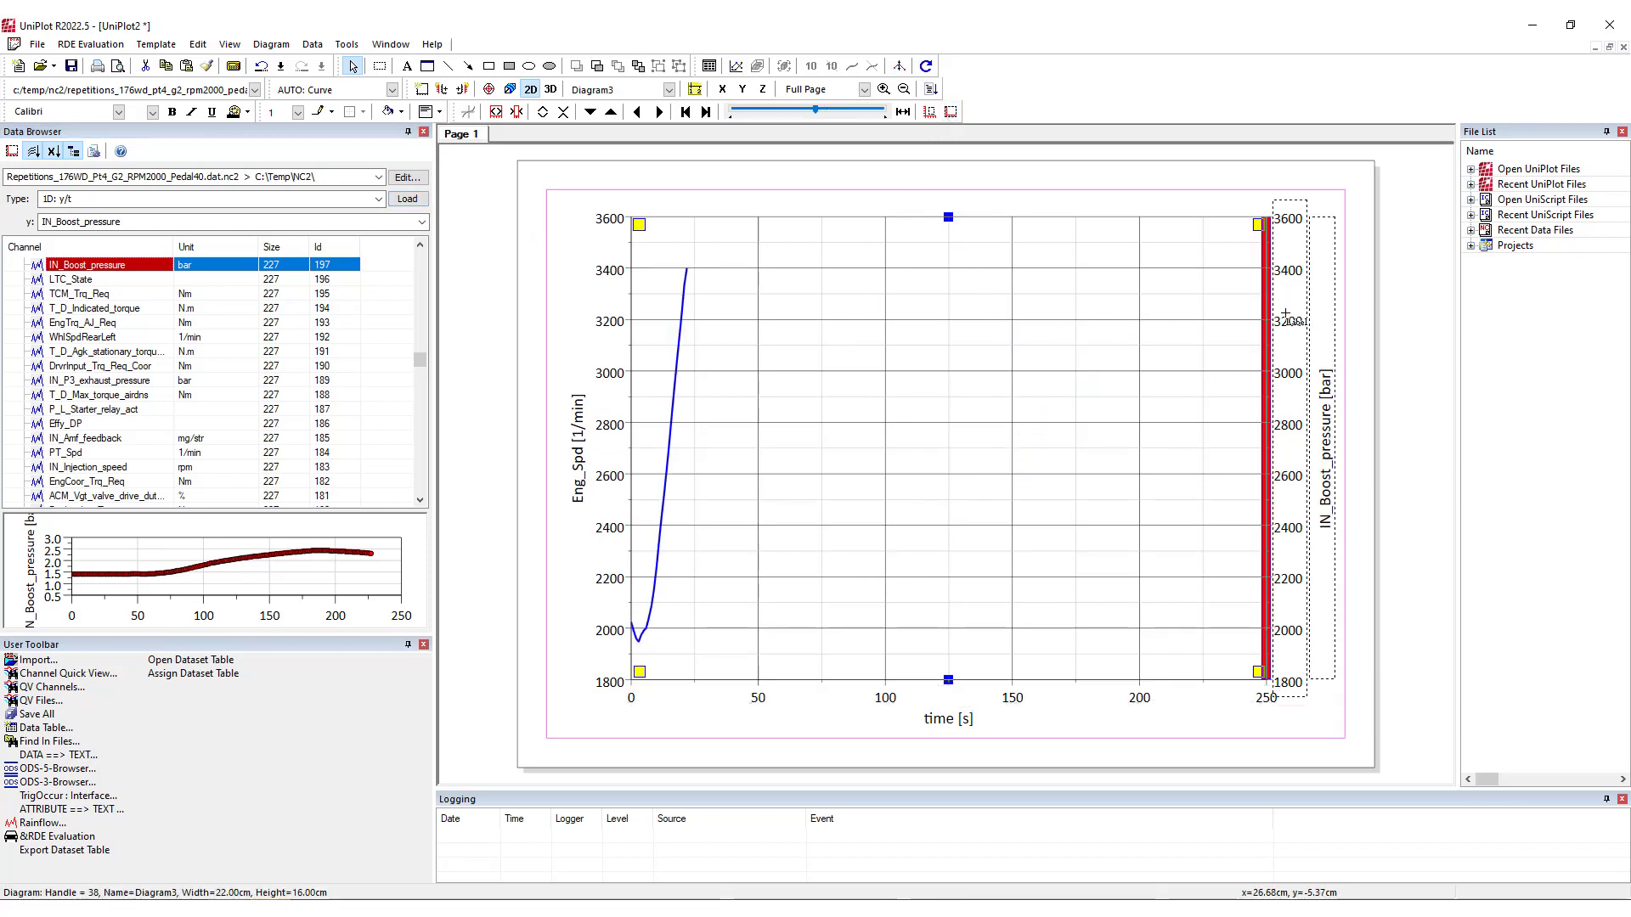
click(951, 113)
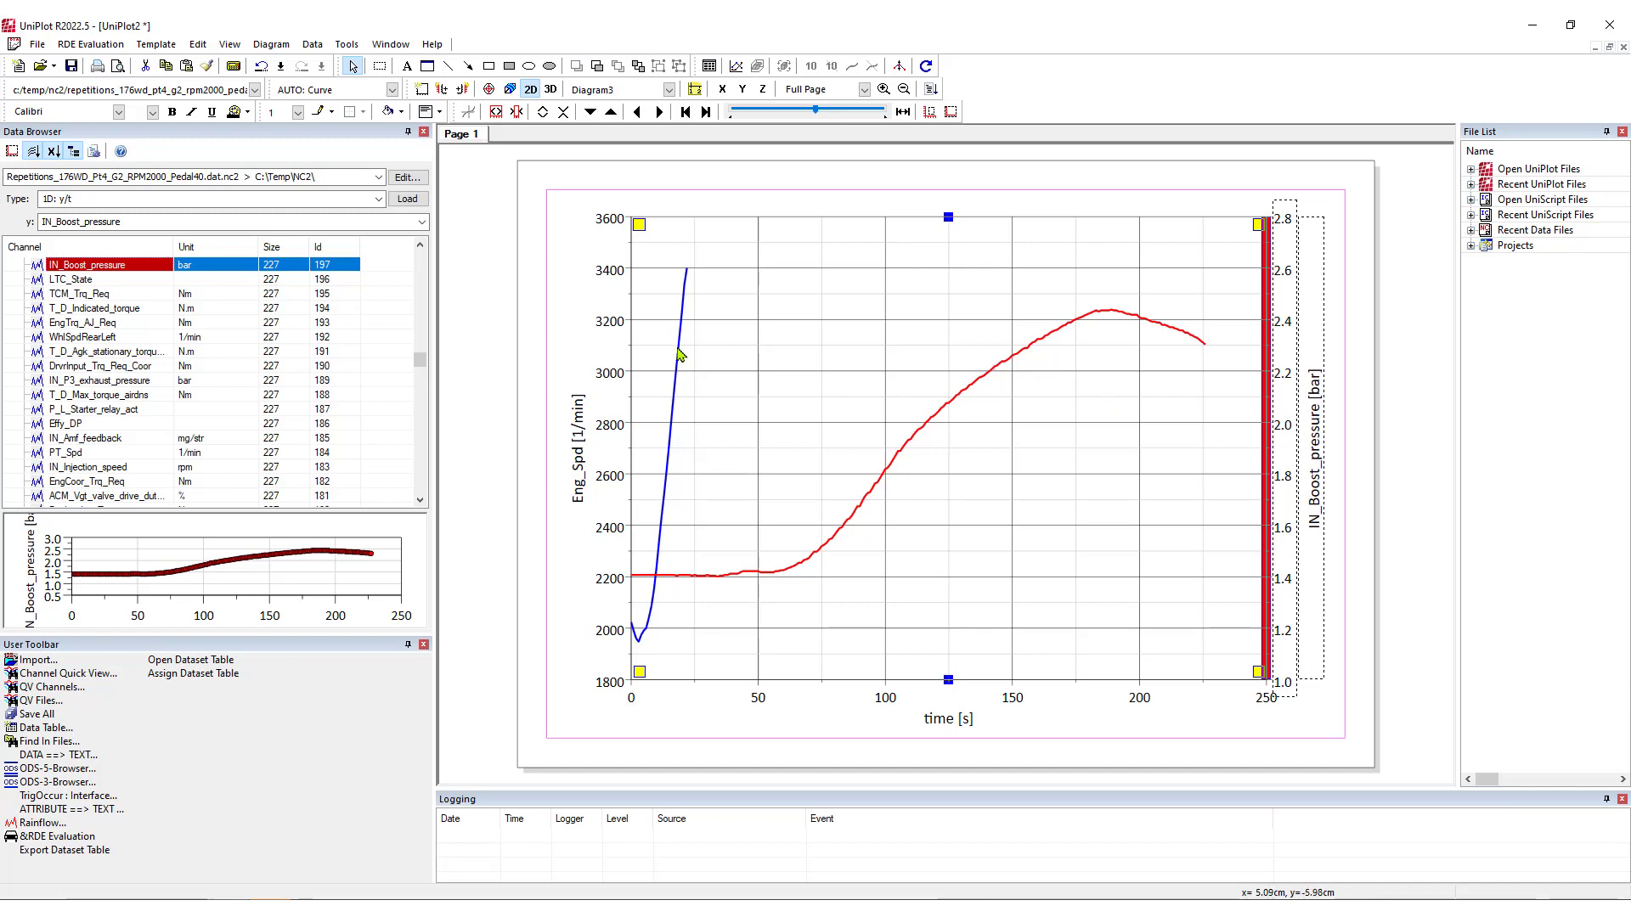
Turn on red-filled MS_CIRCLE markers for the Eng_Spd and IN_Boost_pressure datasets
click(710, 68)
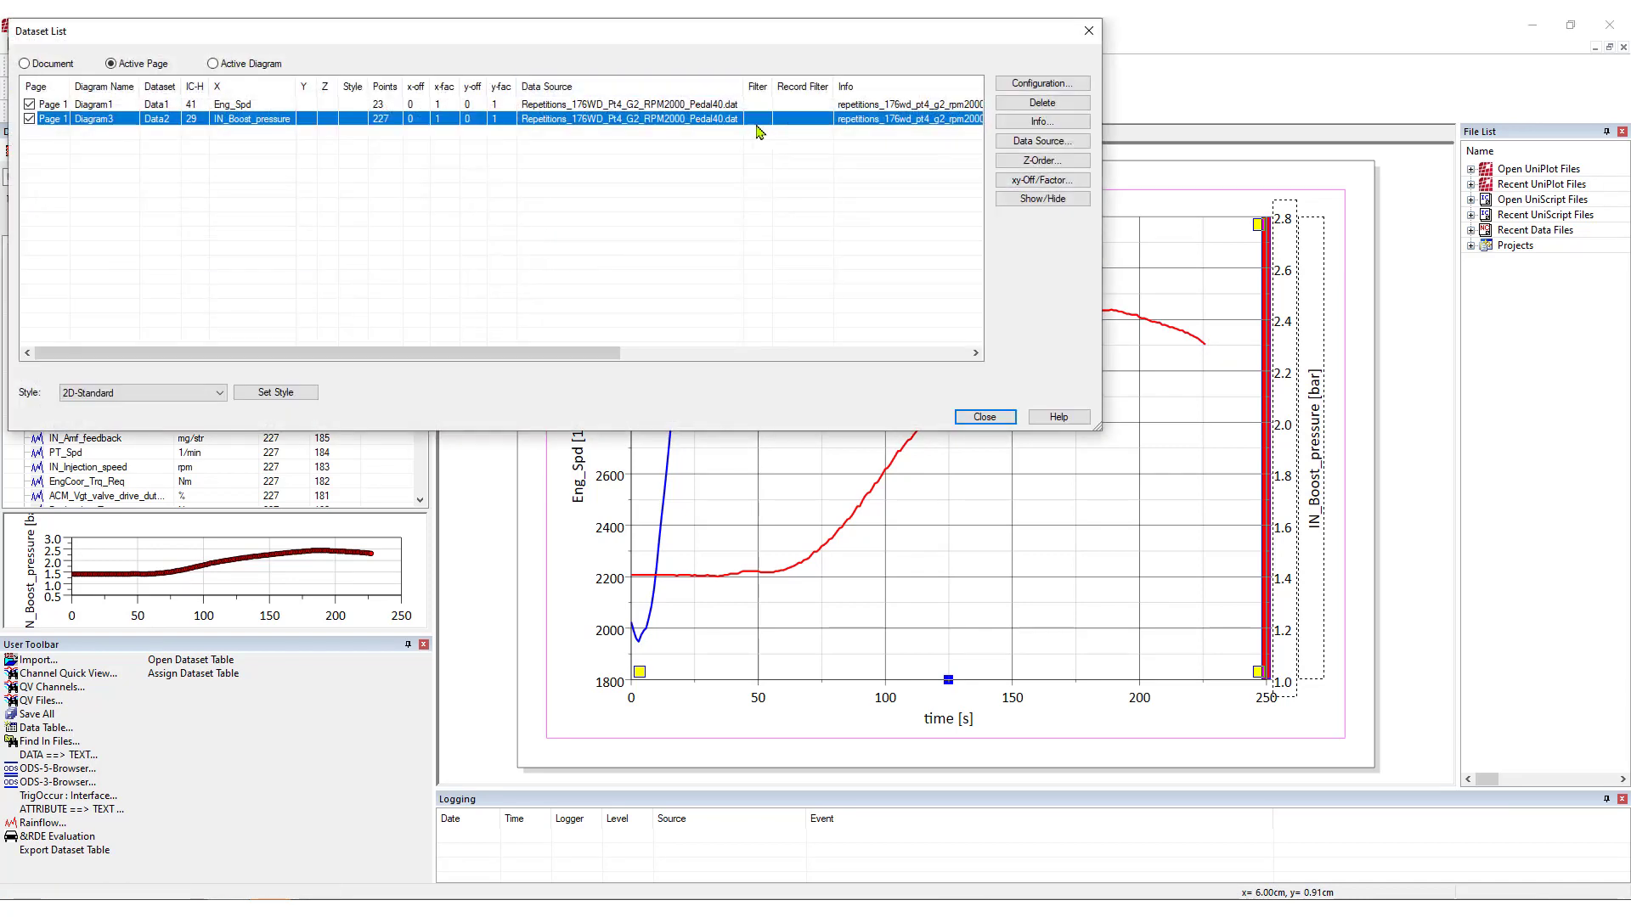
ctrl+click(719, 103)
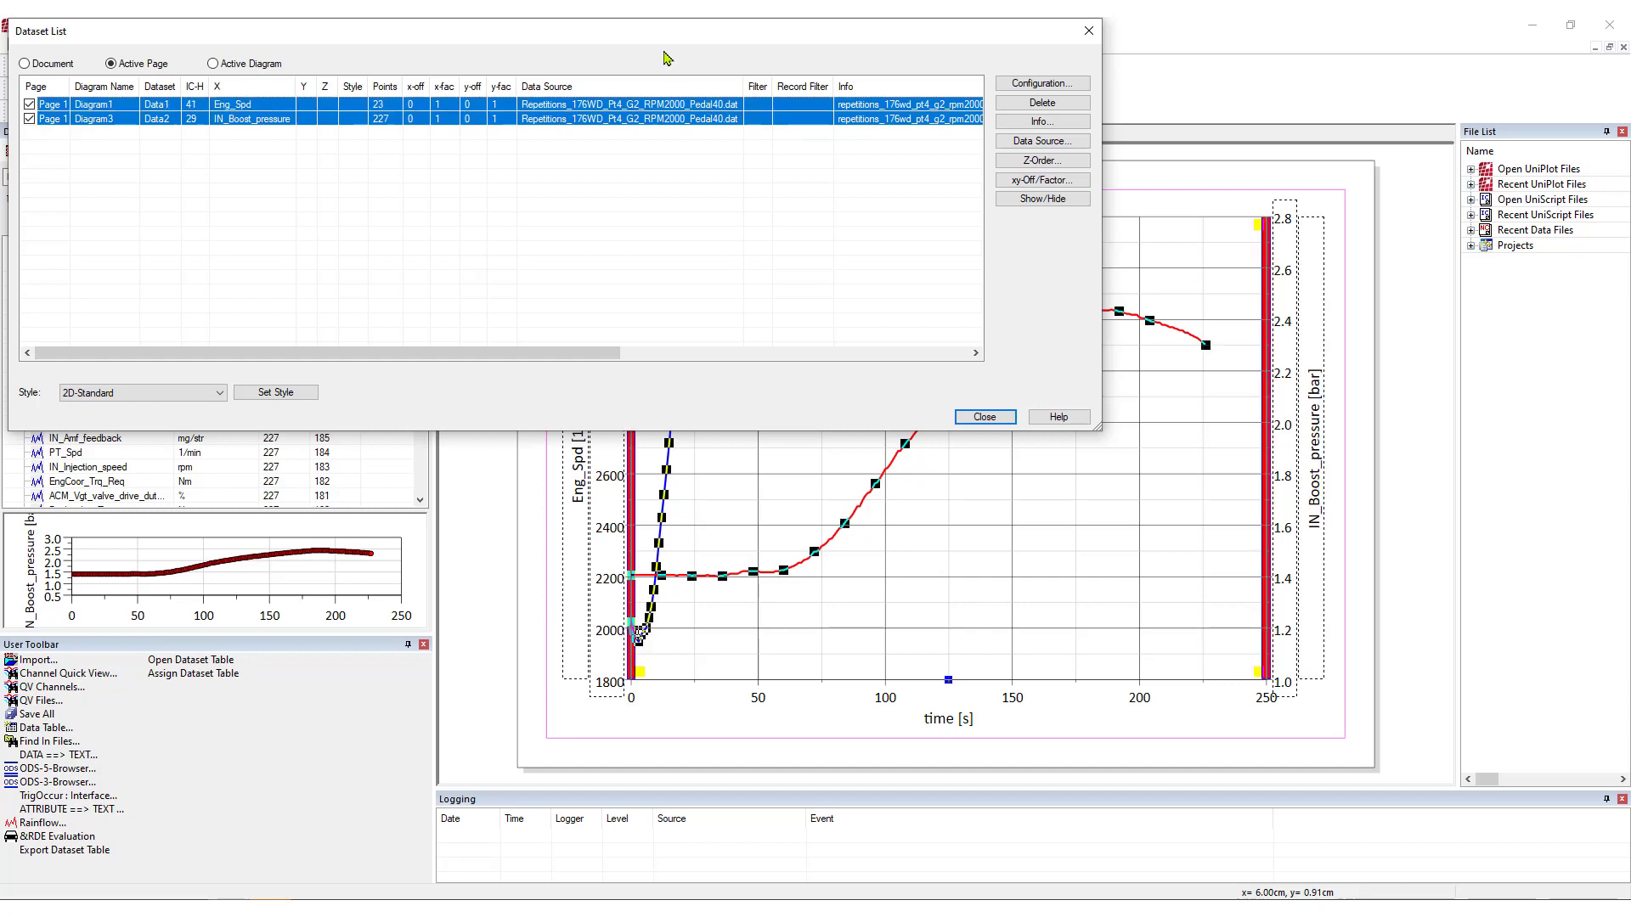
drag(666, 41, 714, 151)
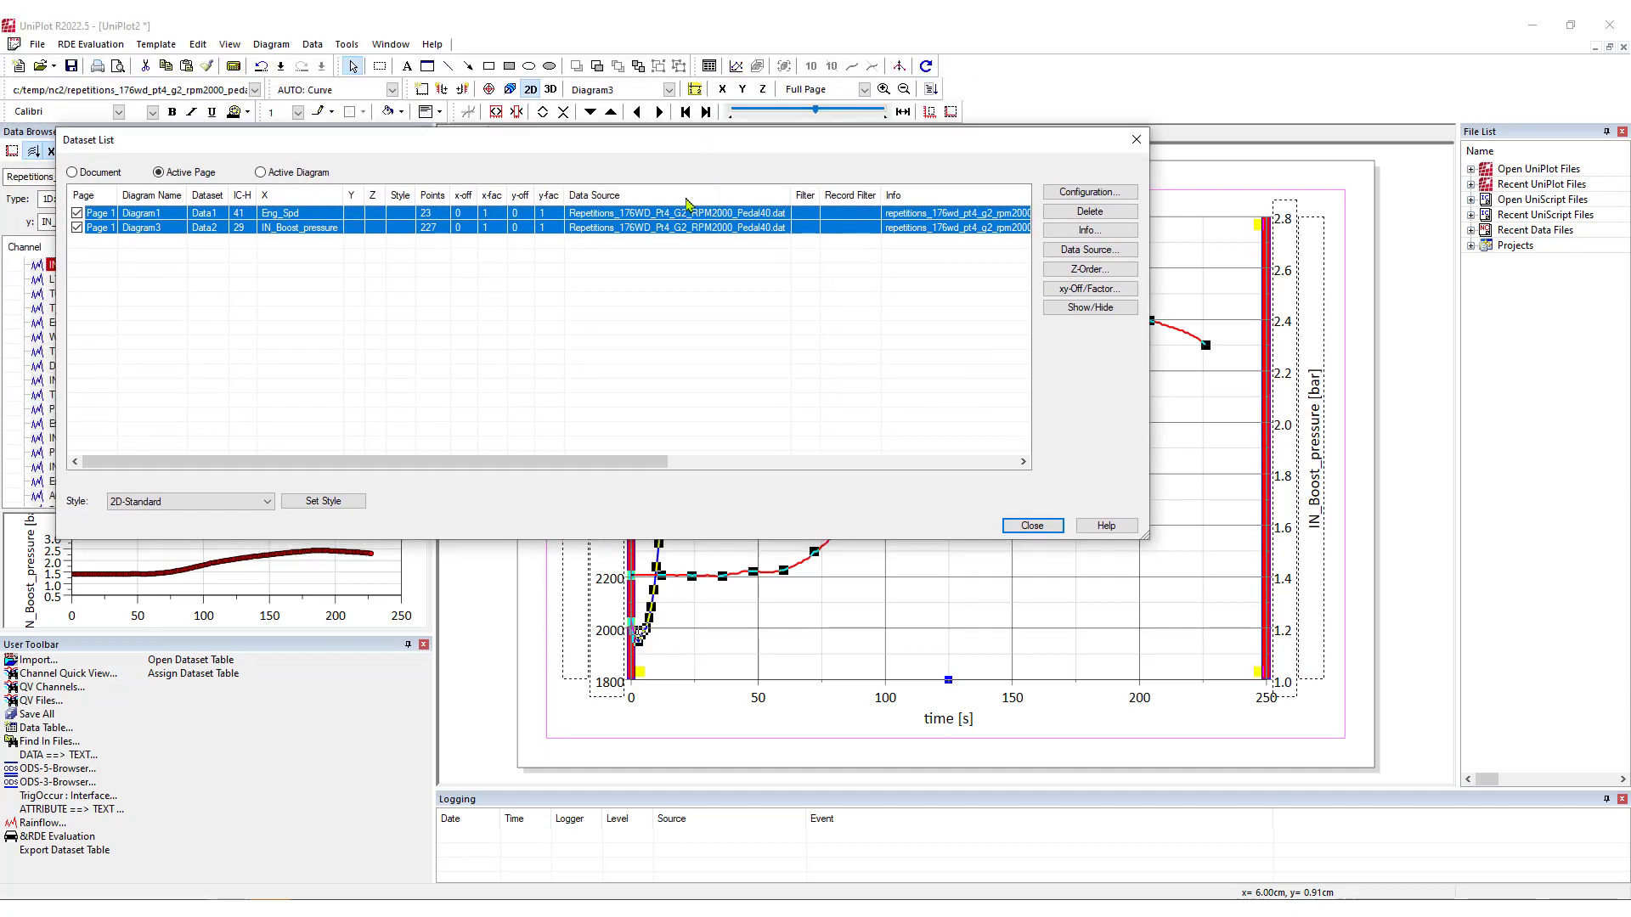
click(1072, 192)
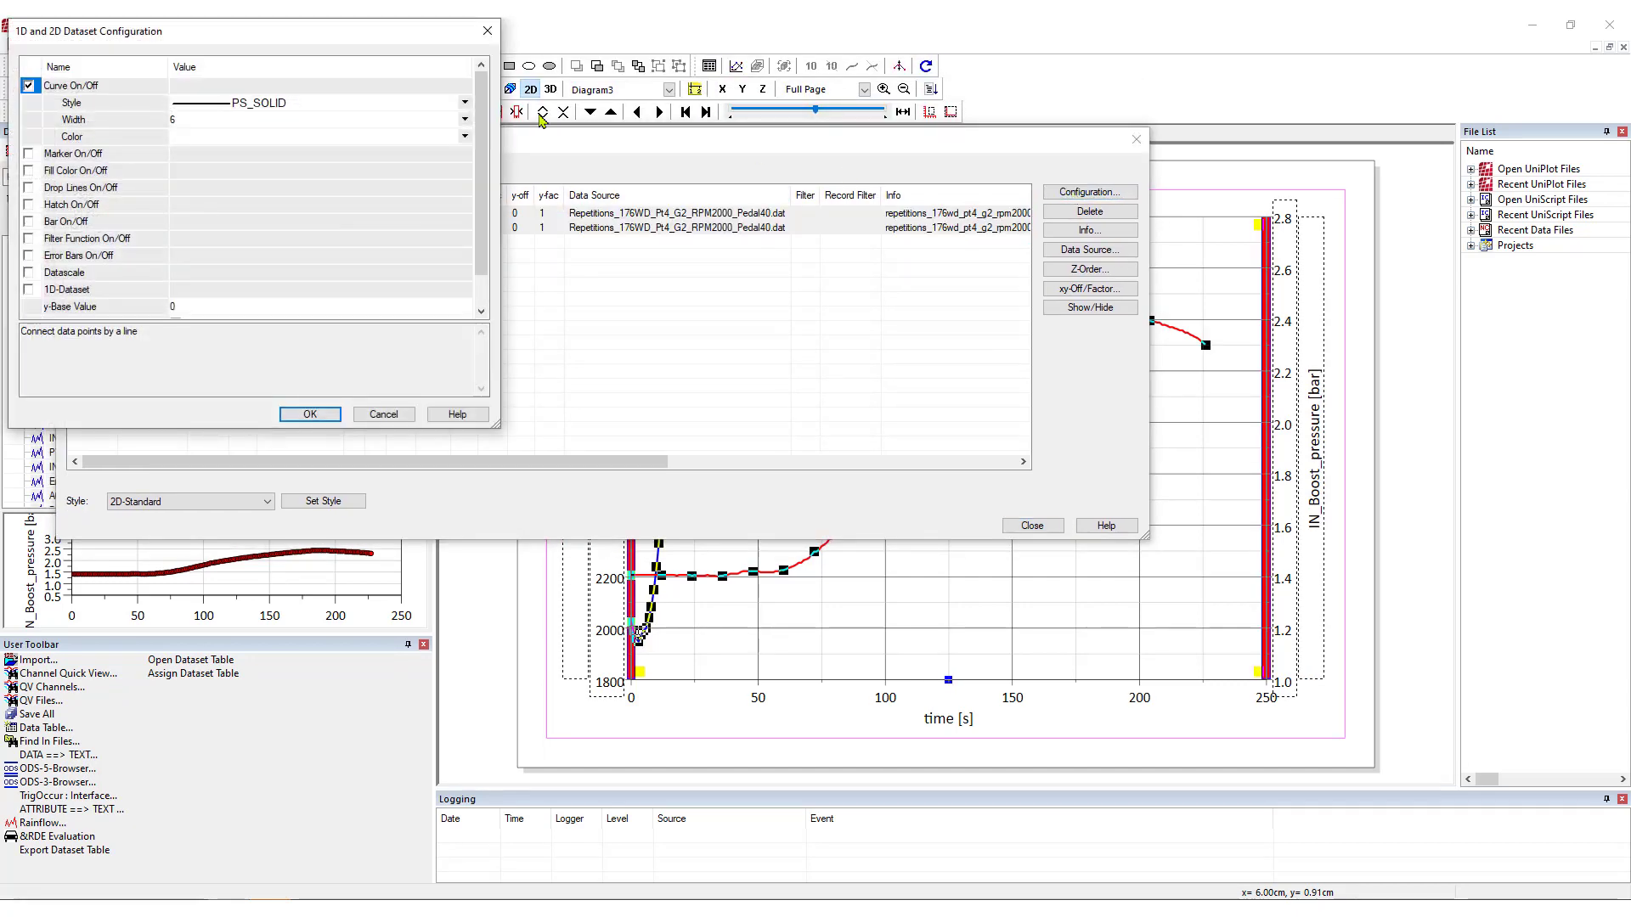
click(28, 154)
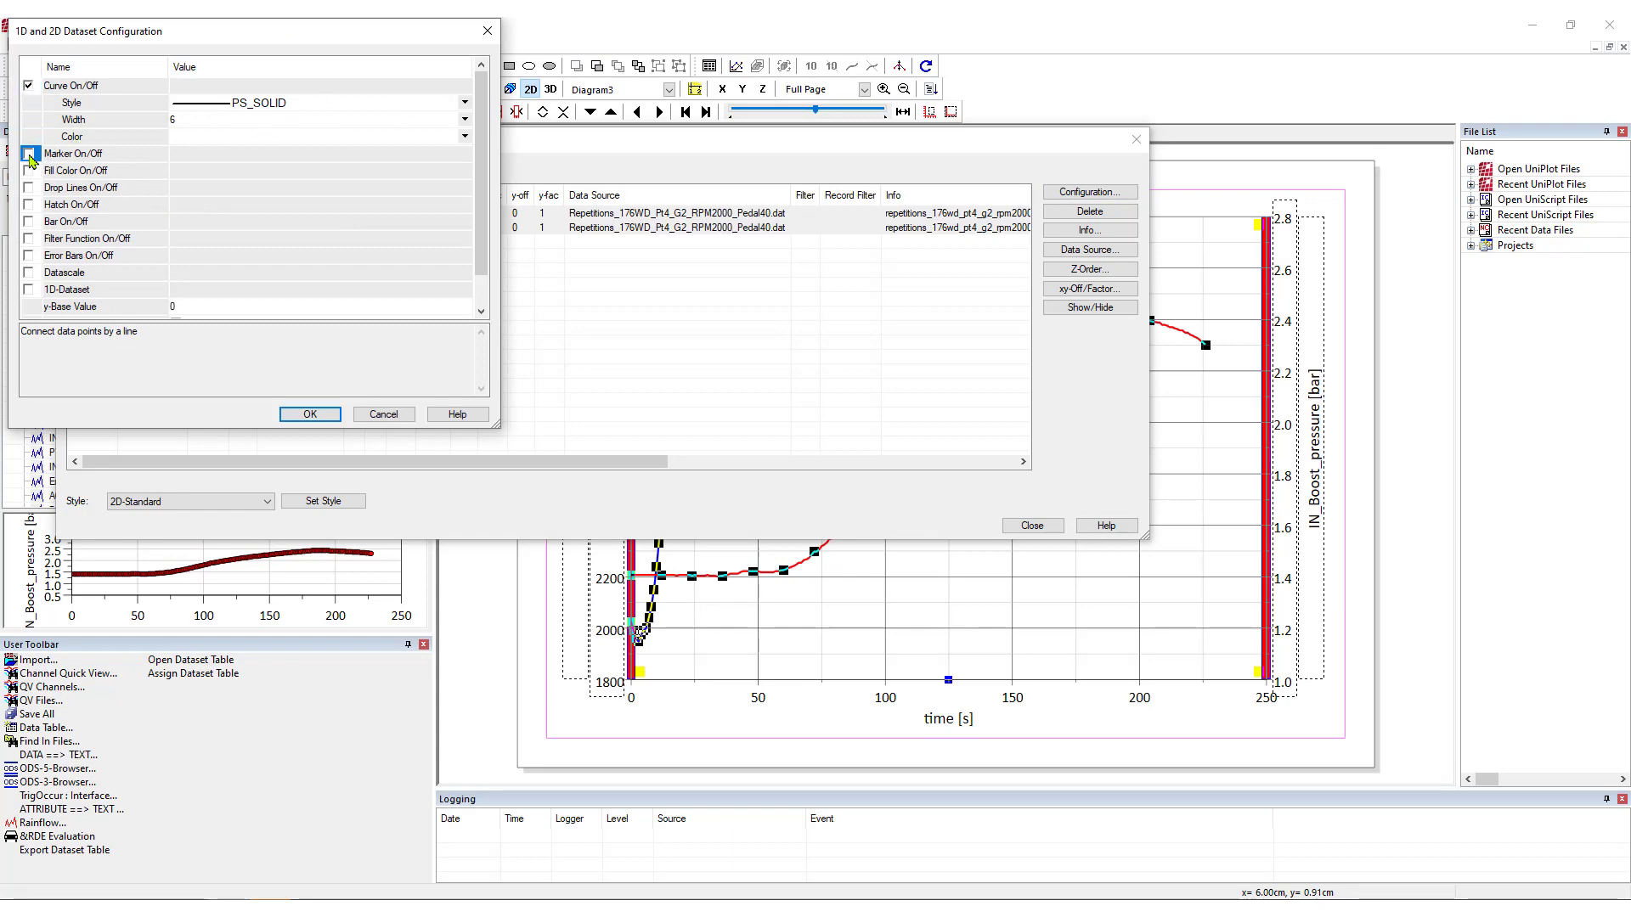
click(310, 414)
click(1035, 527)
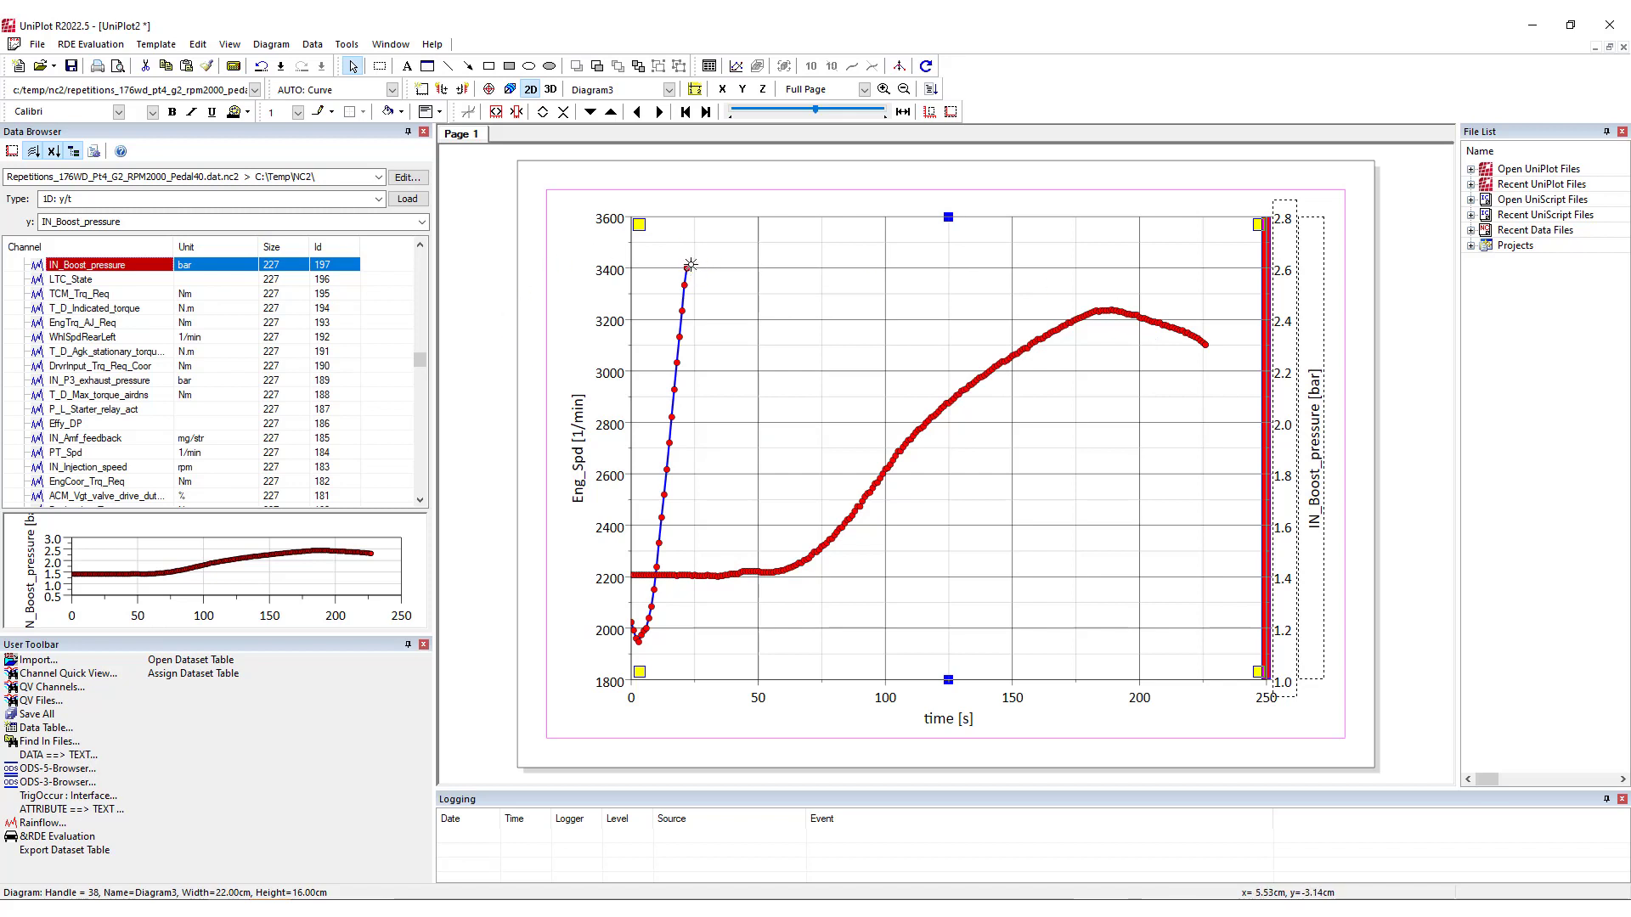
mouse_move(691, 266)
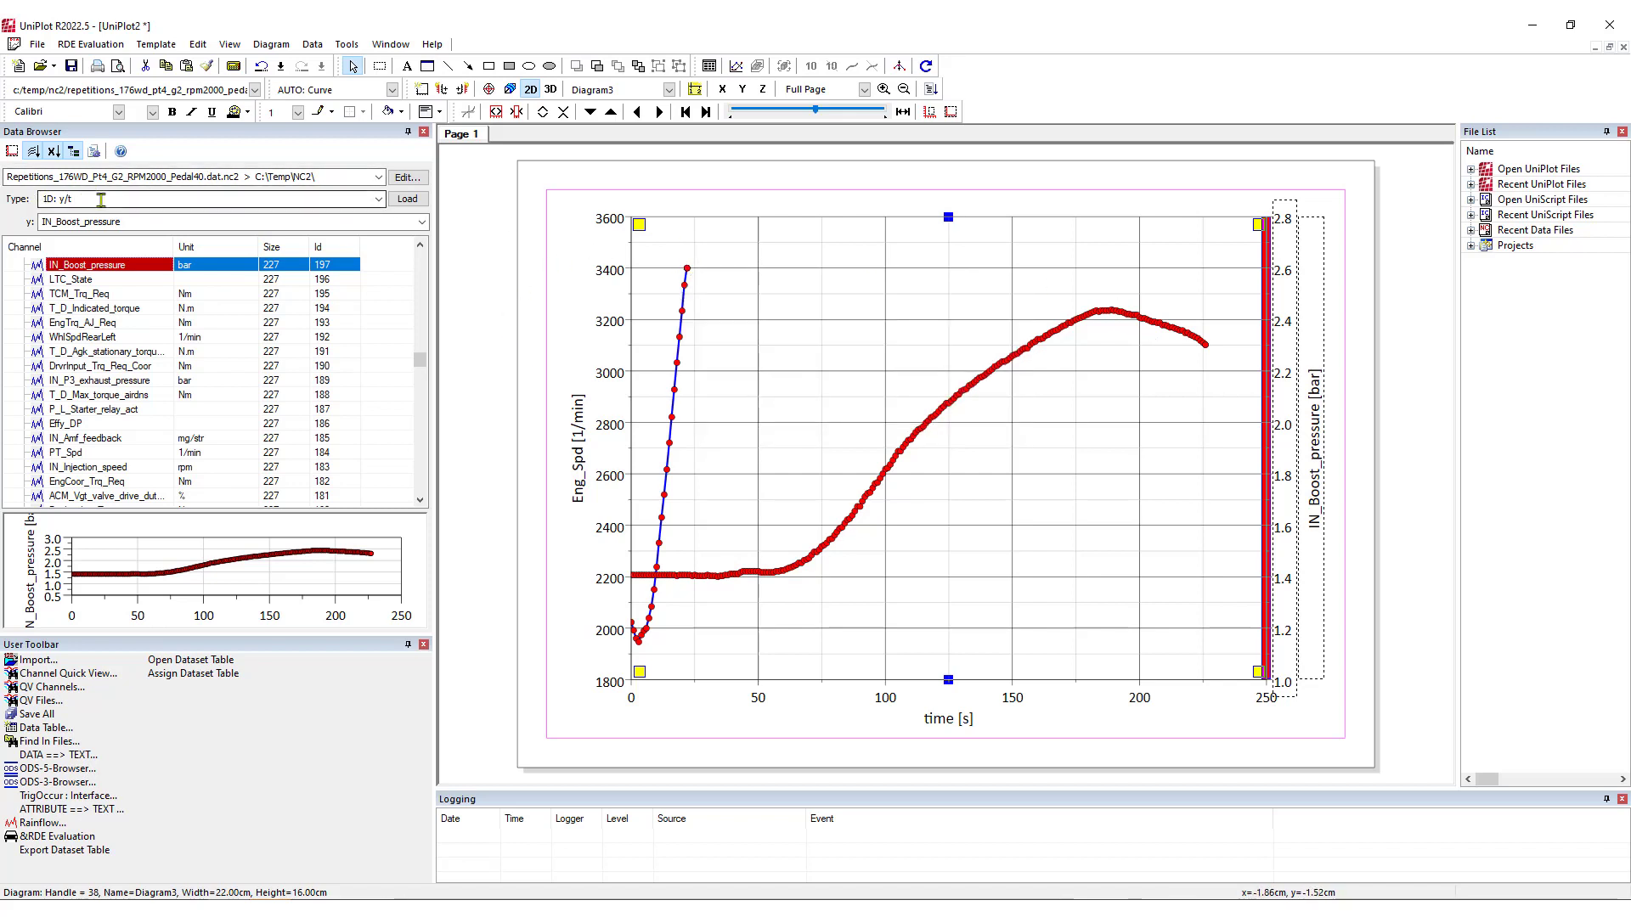
Shrink the right-axis and Grid diagrams to a 6 cm-high plot at the page top
drag(948, 679, 948, 473)
click(948, 680)
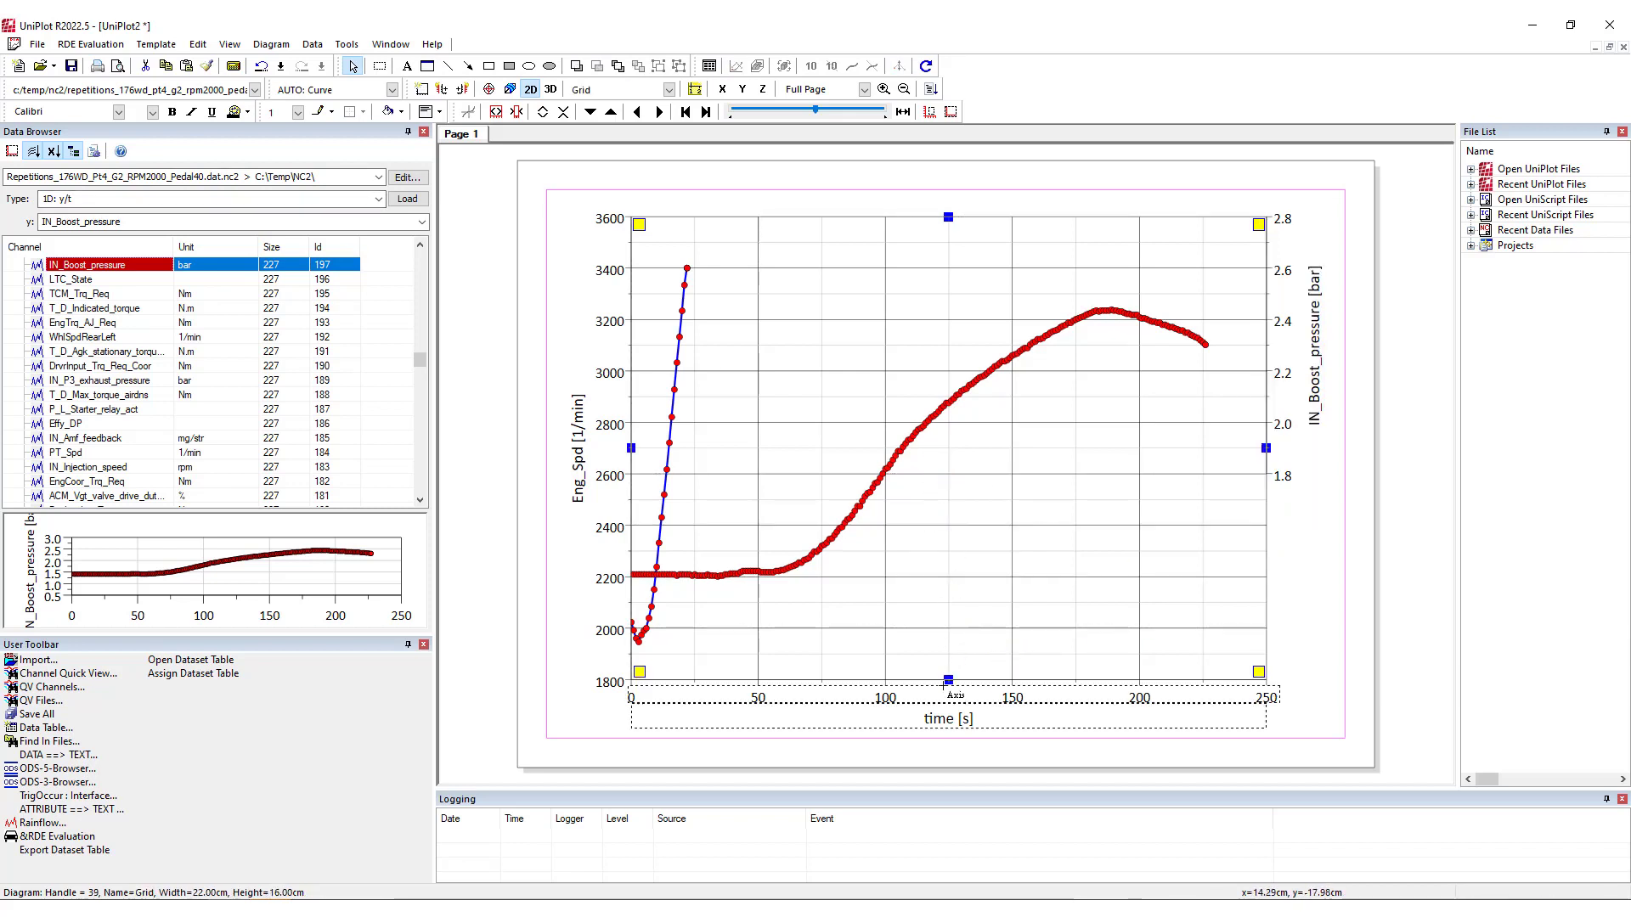
drag(948, 680, 948, 392)
click(918, 575)
click(378, 199)
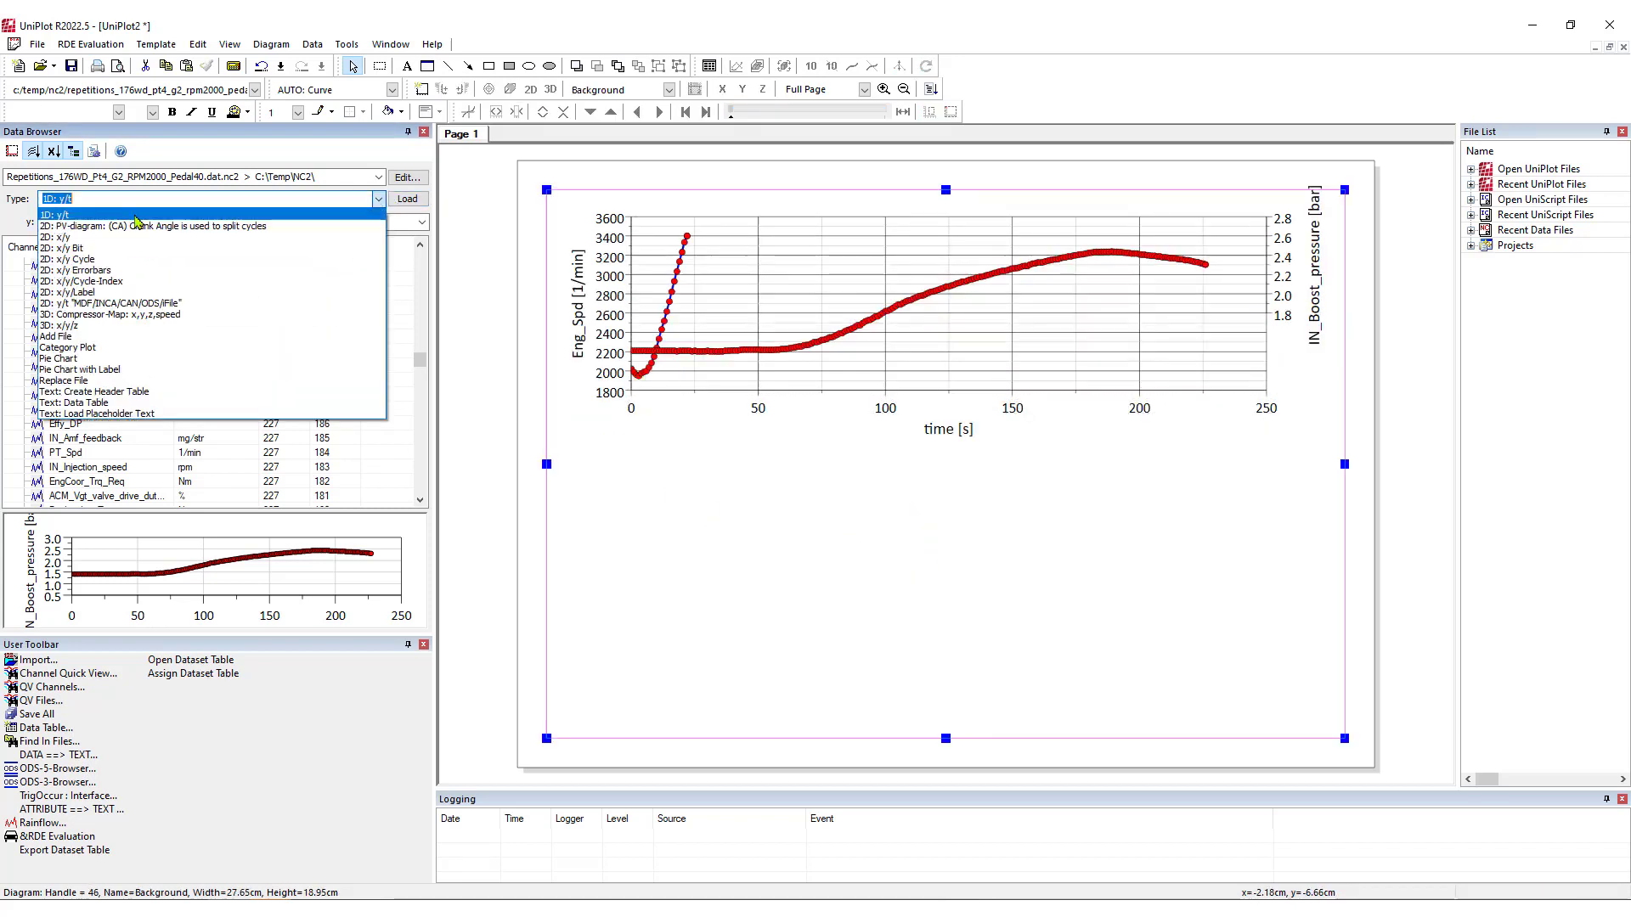
Load IN_Boost_pressure as a 2D y/t MDF/INCA/CAN/ODS/iFile diagram in the lower half
click(127, 304)
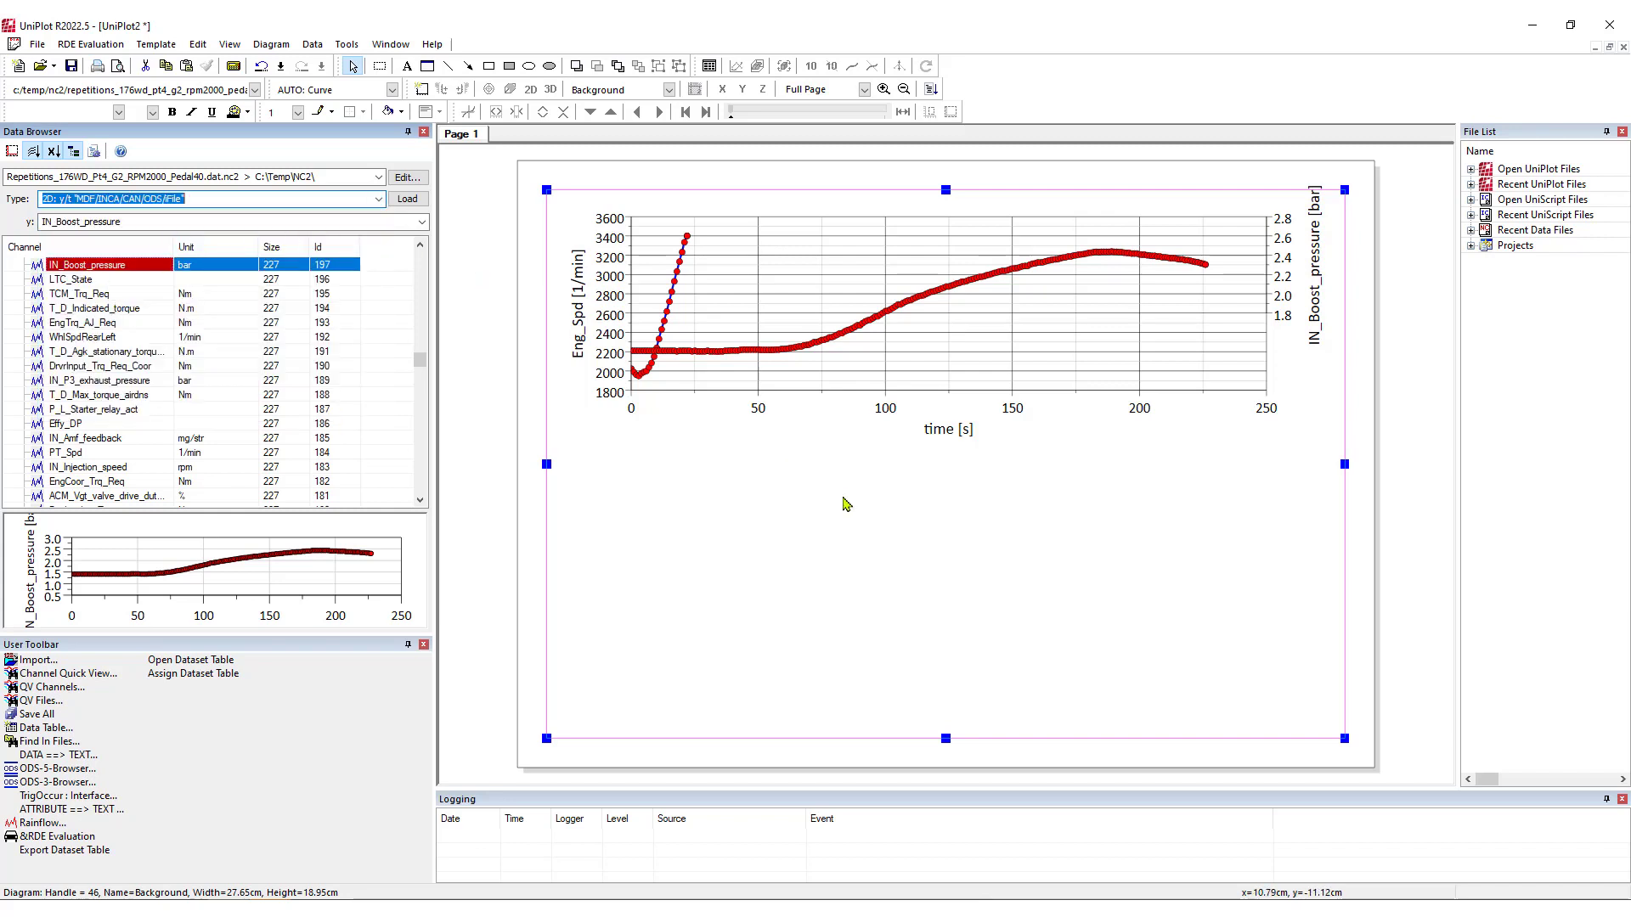
click(739, 502)
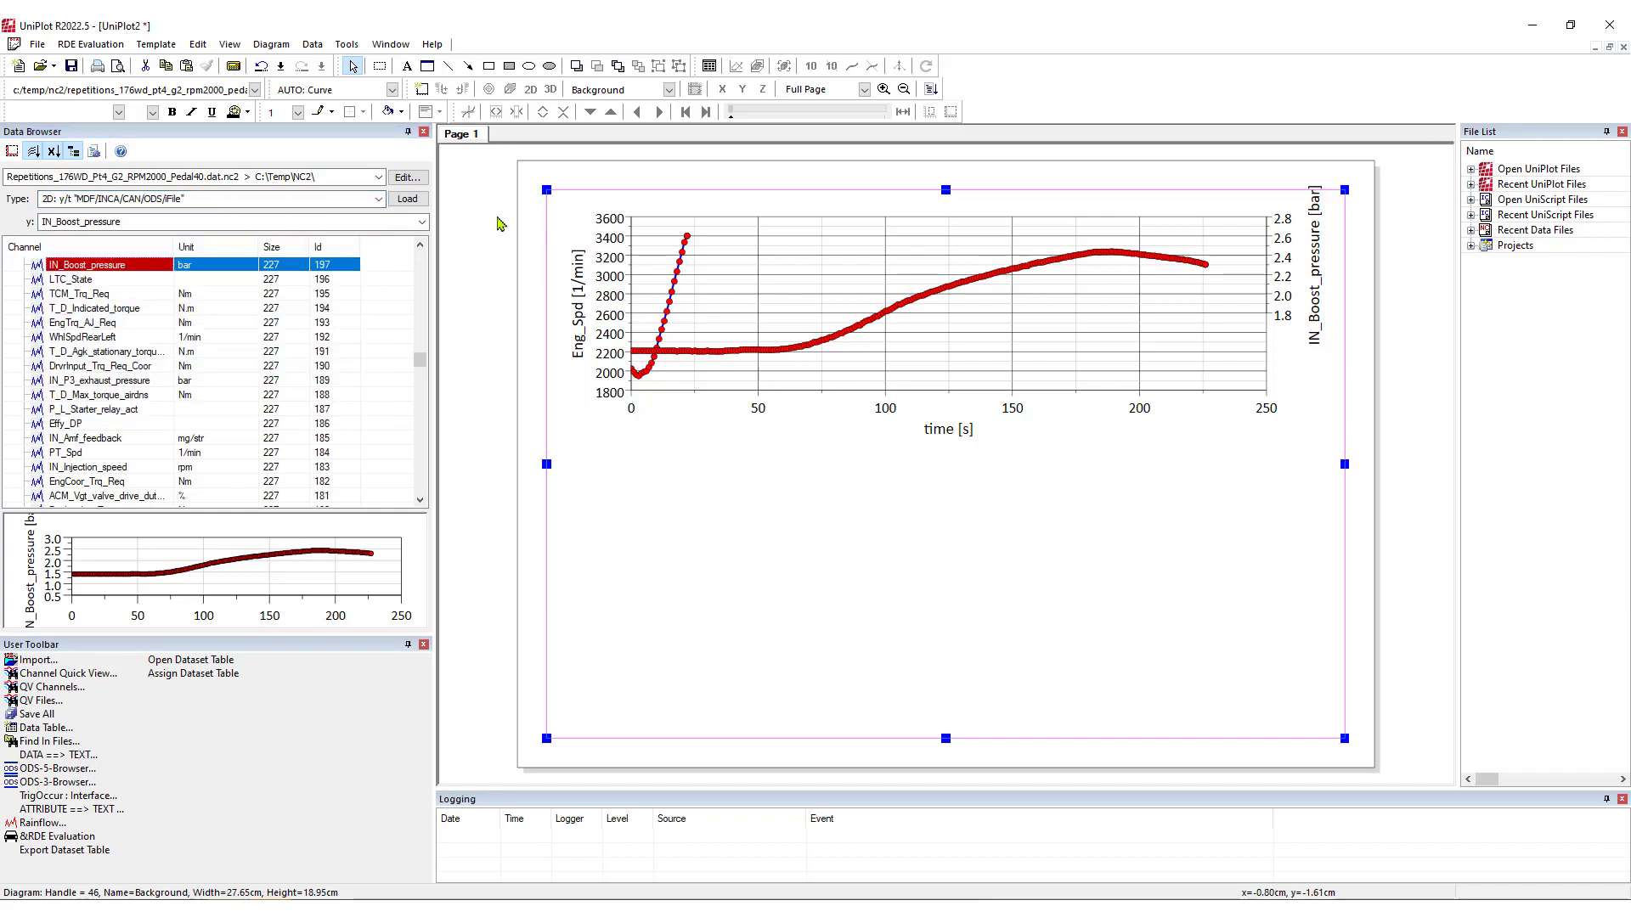
click(406, 200)
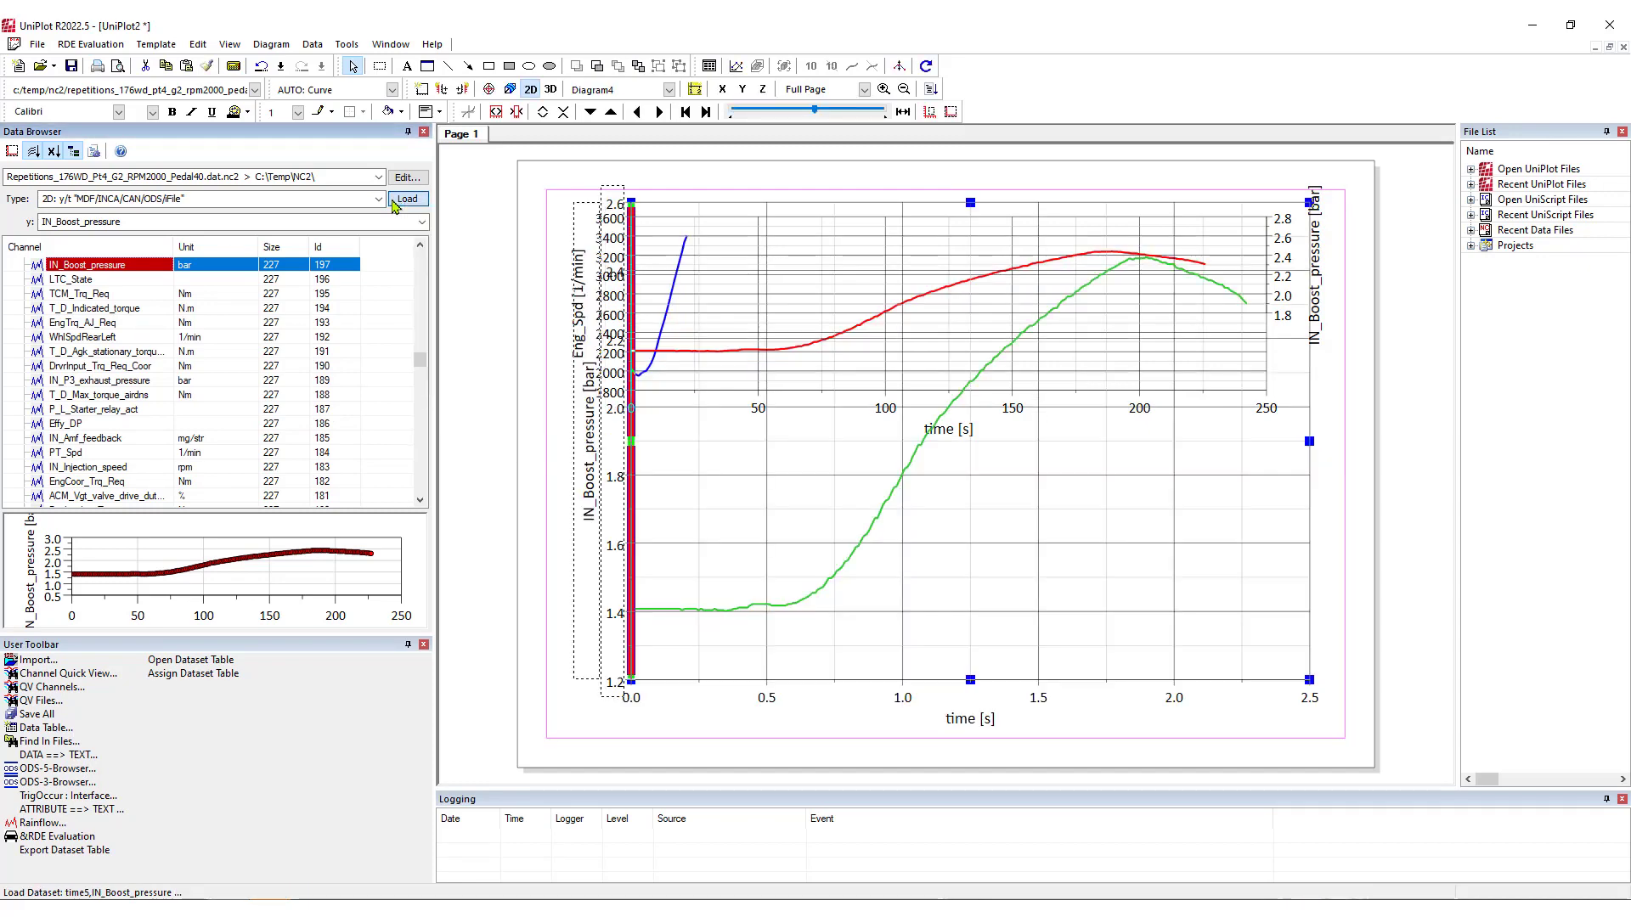
drag(970, 202, 970, 434)
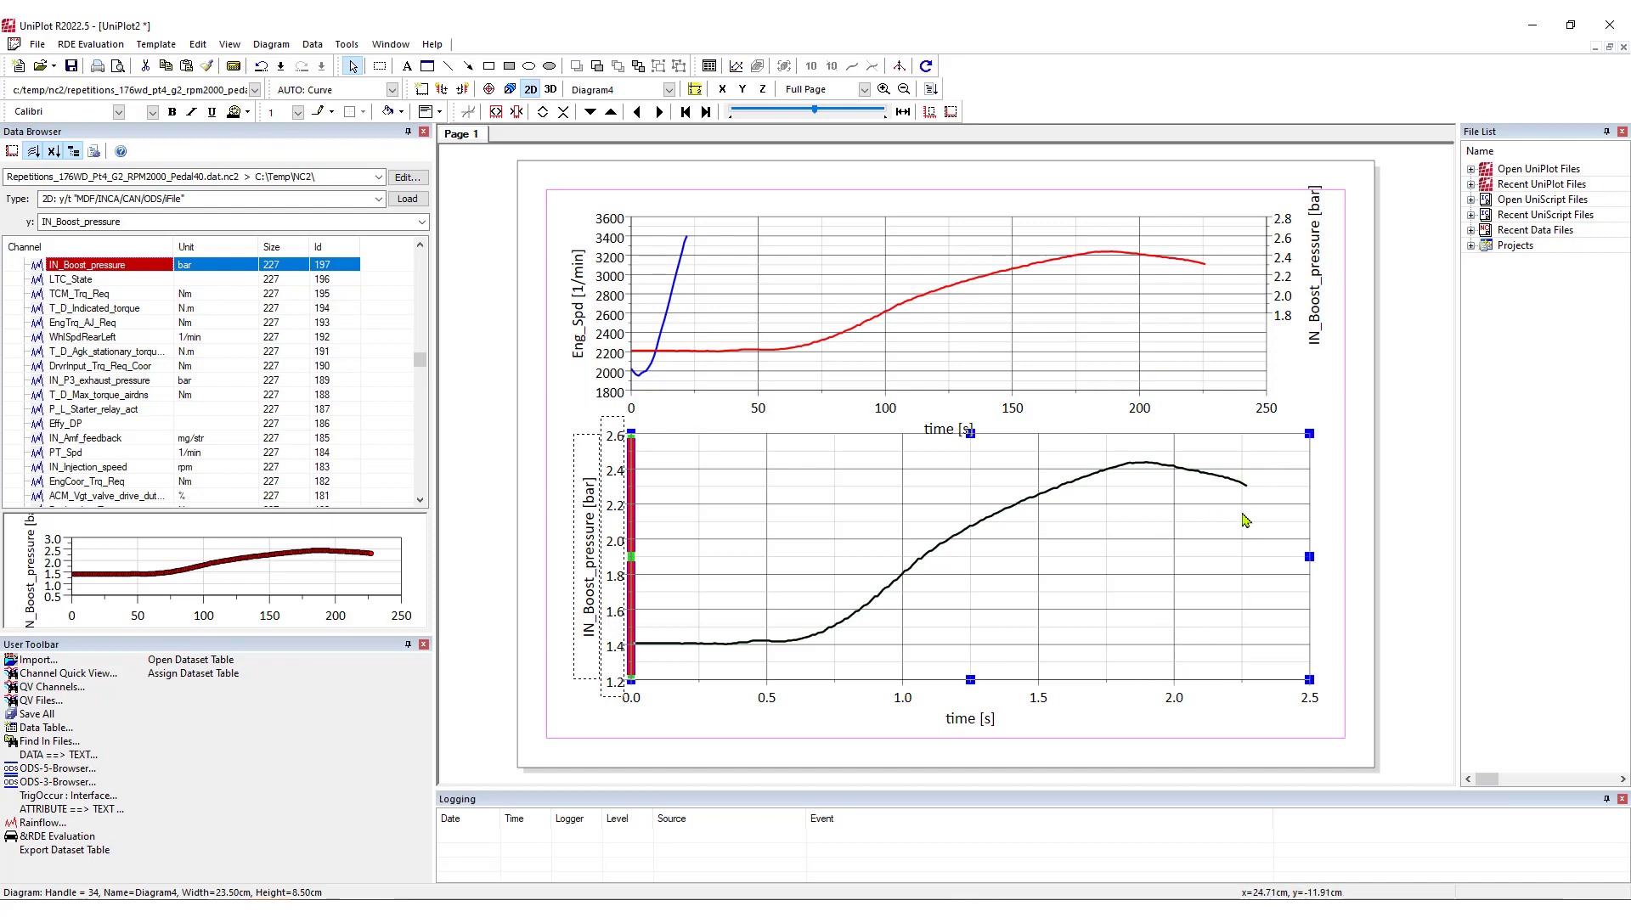
Filter the y channel by *spd and select Eng_Spd
click(147, 221)
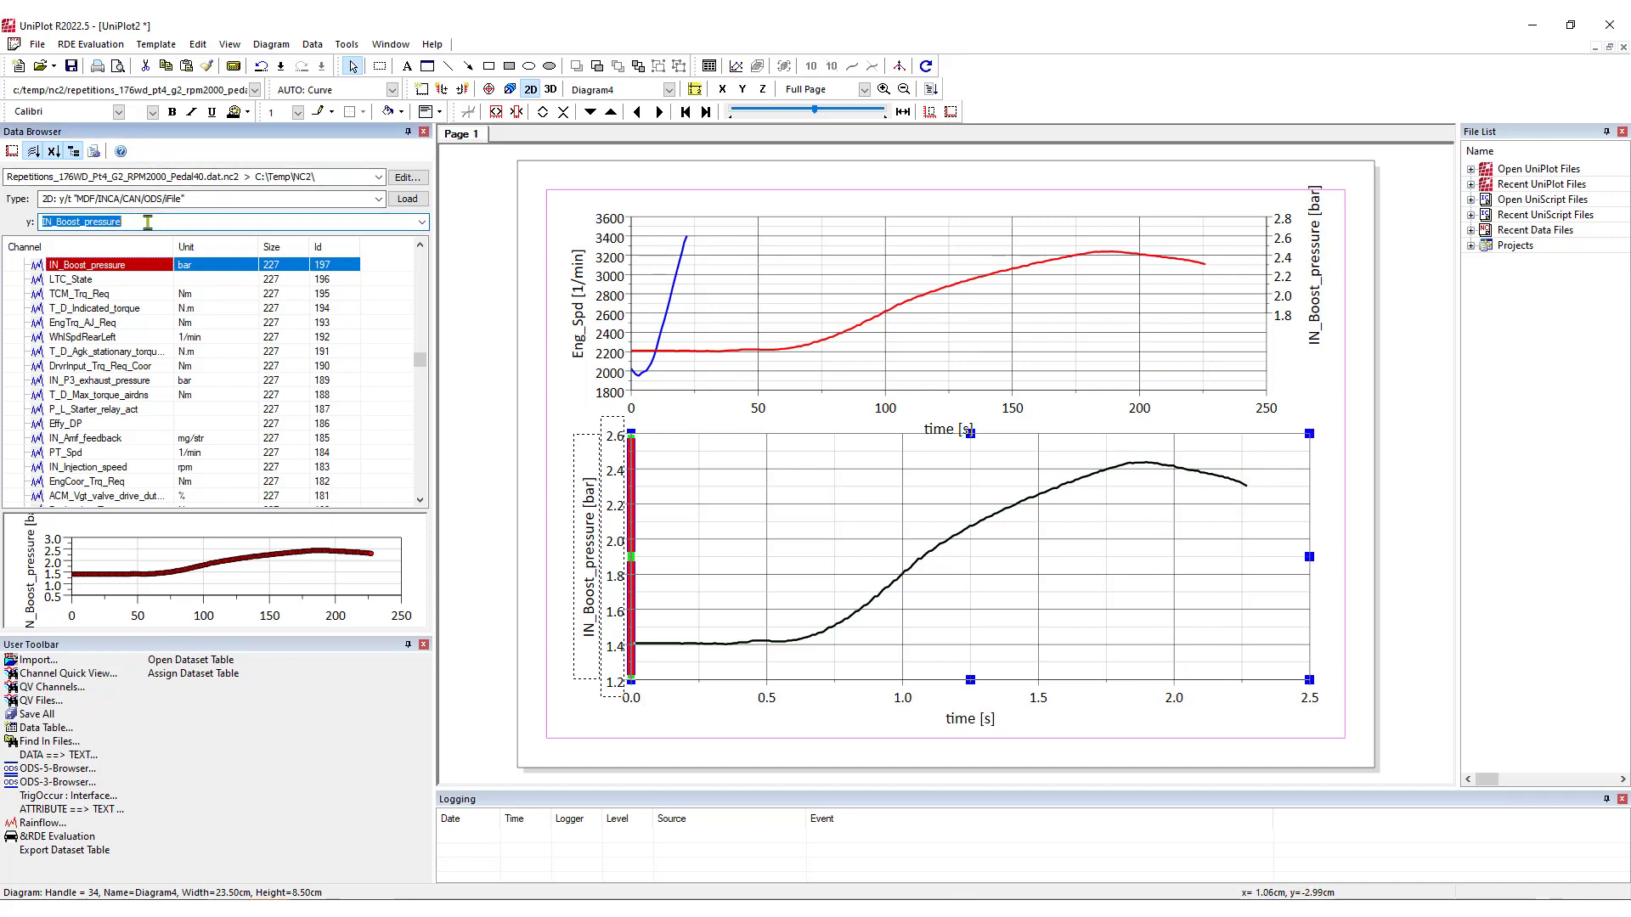
text(*spd)
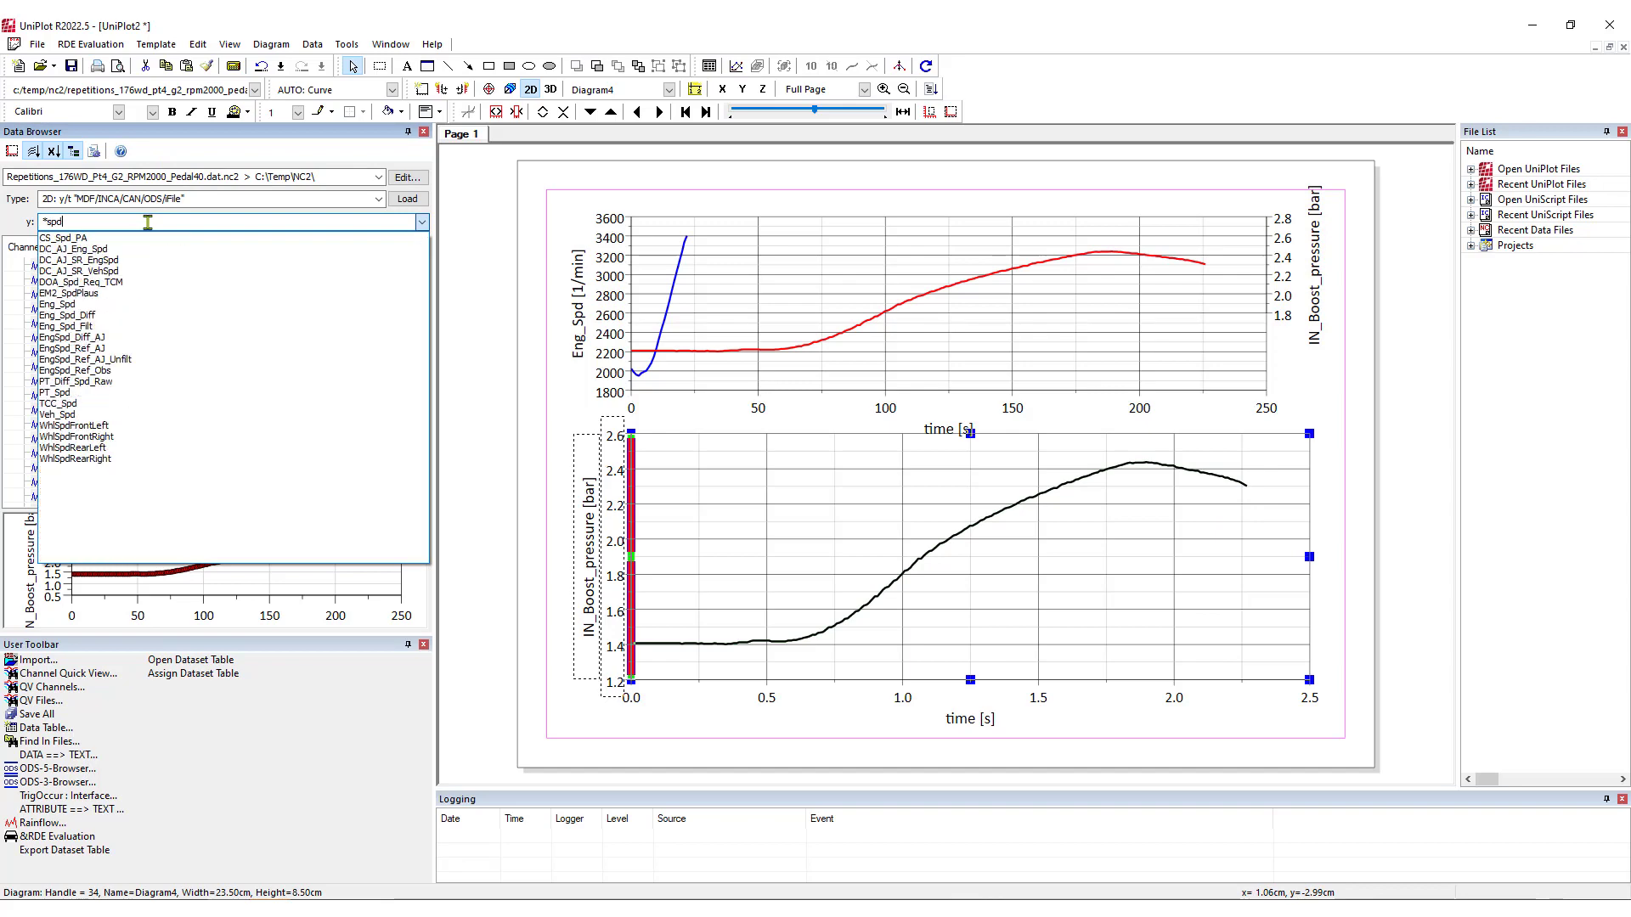
click(77, 304)
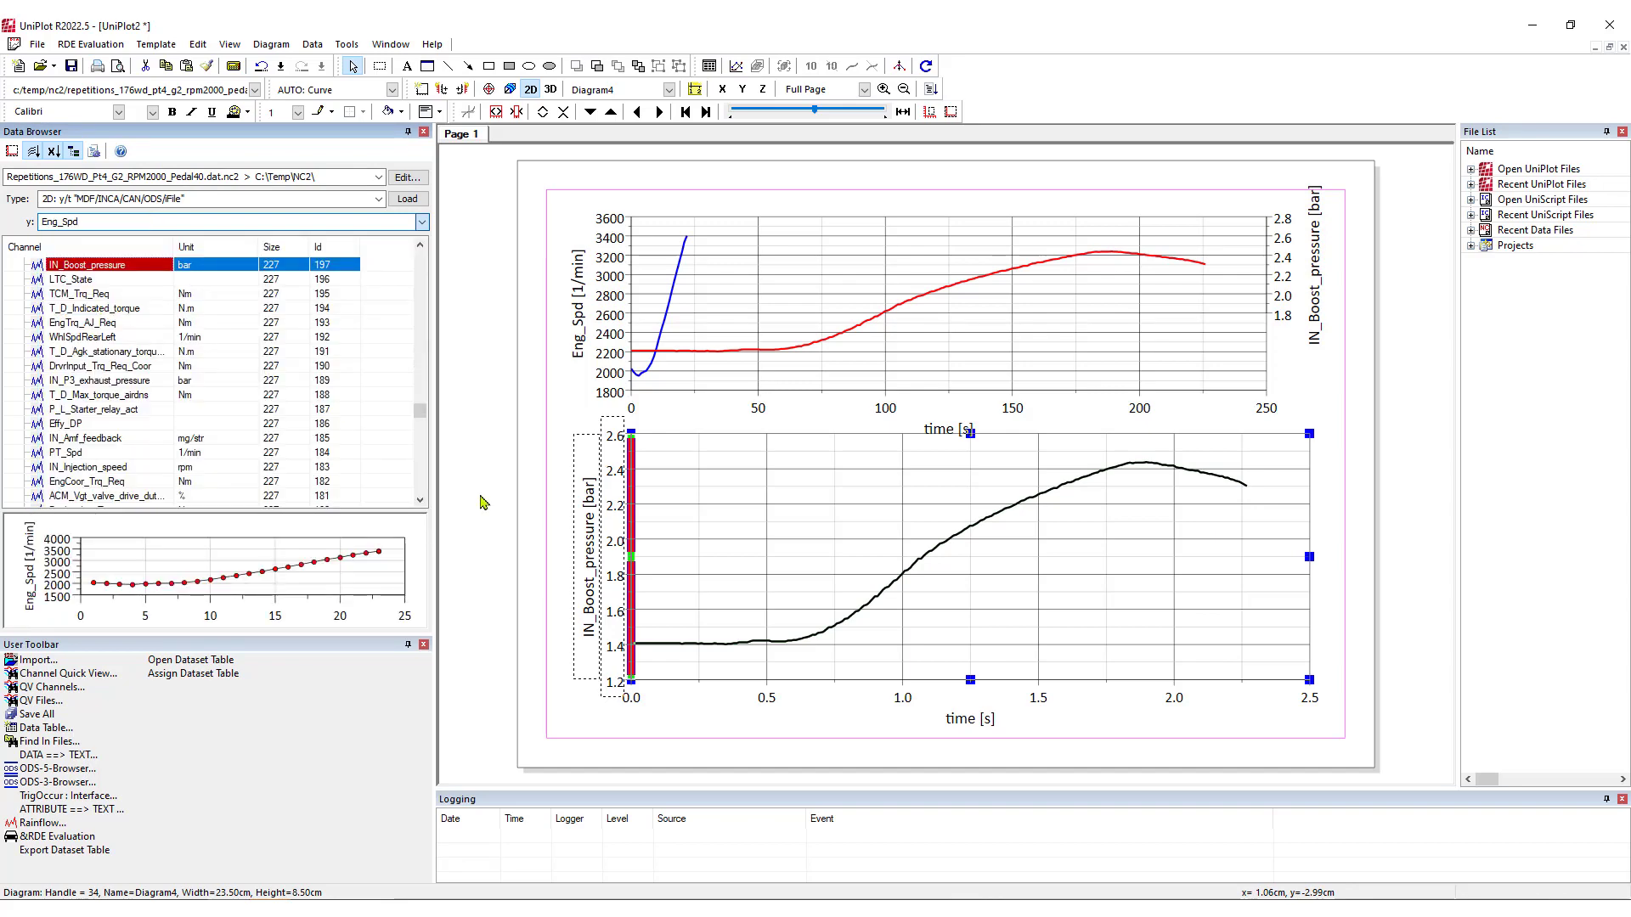
Add a right-hand 1000–4500 [1/min] axis to the lower diagram and load Eng_Spd onto it
click(603, 557)
click(624, 541)
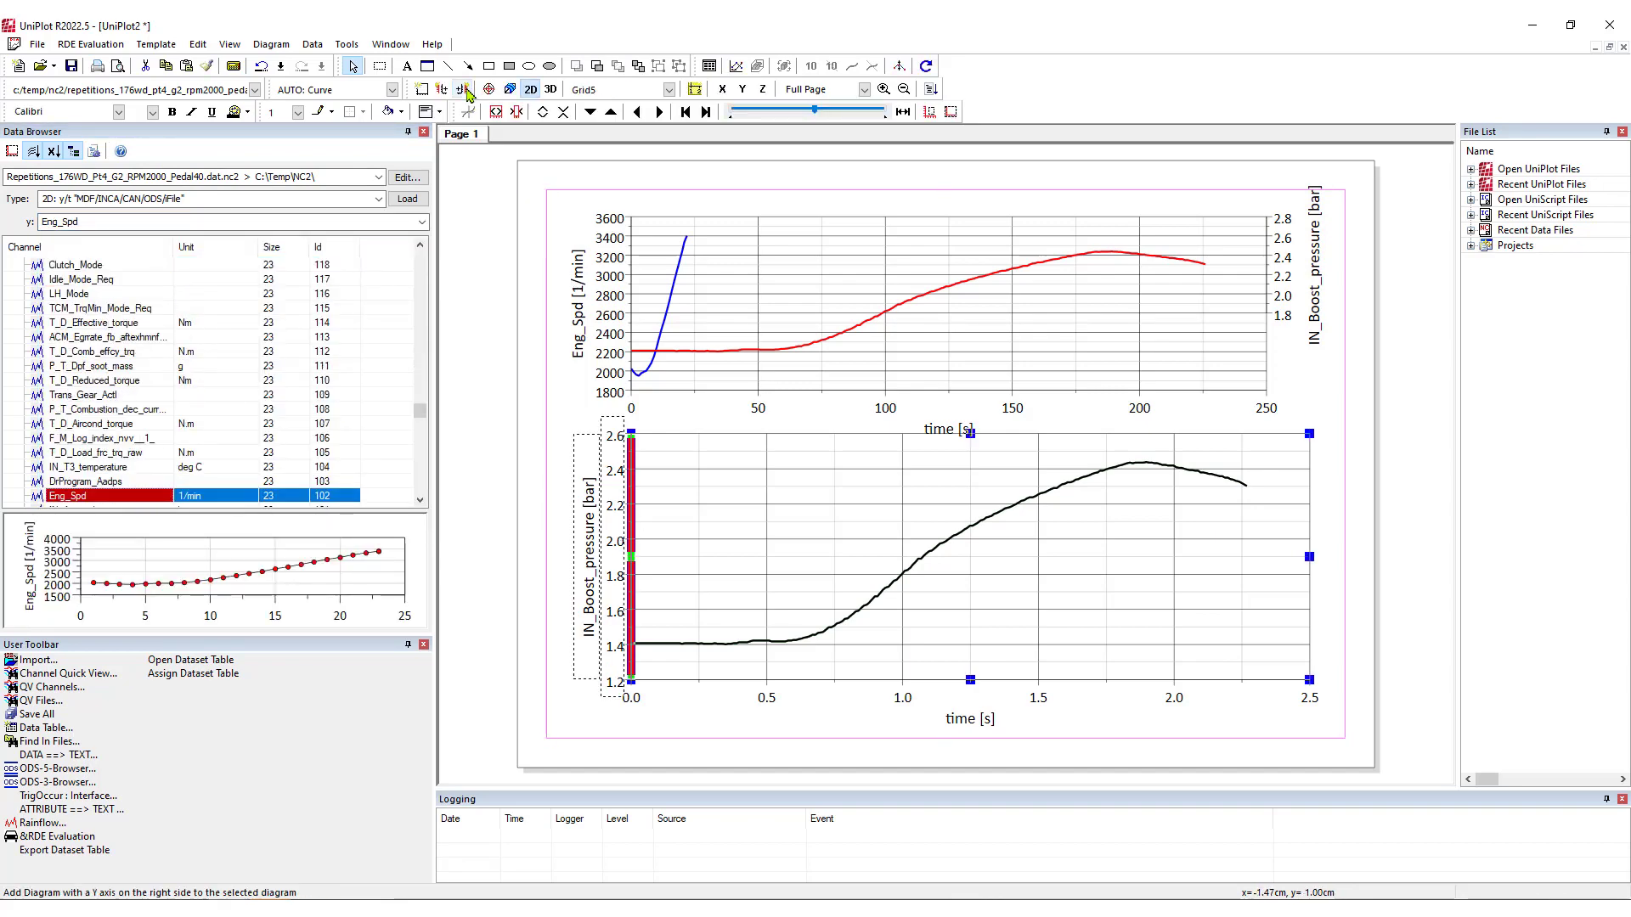
drag(624, 541, 1342, 439)
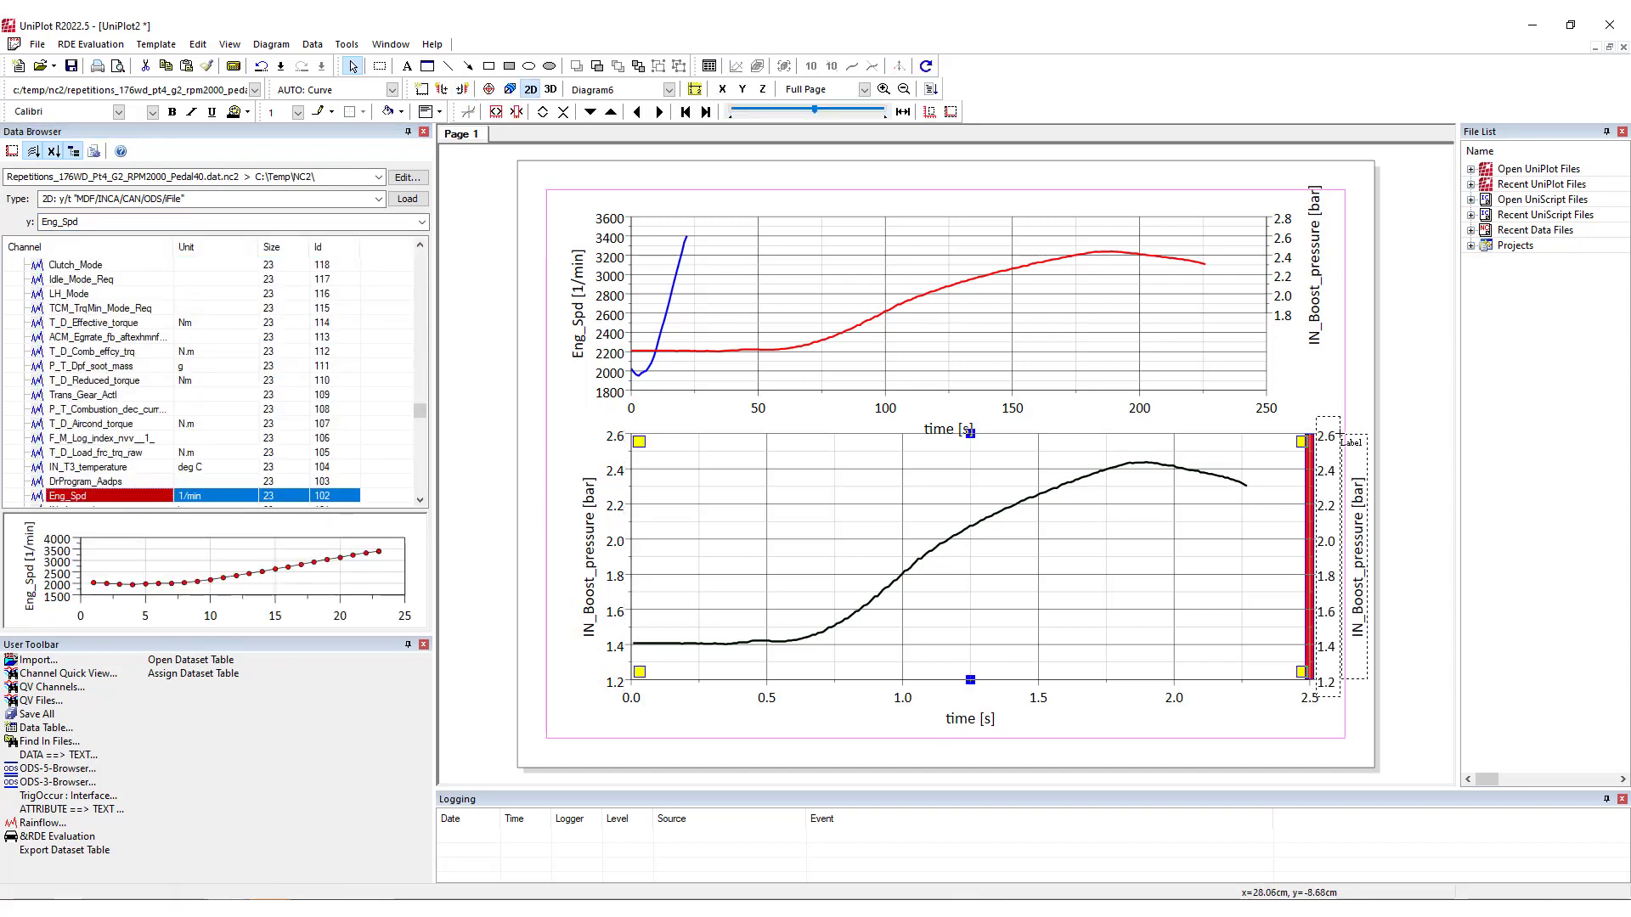
click(412, 200)
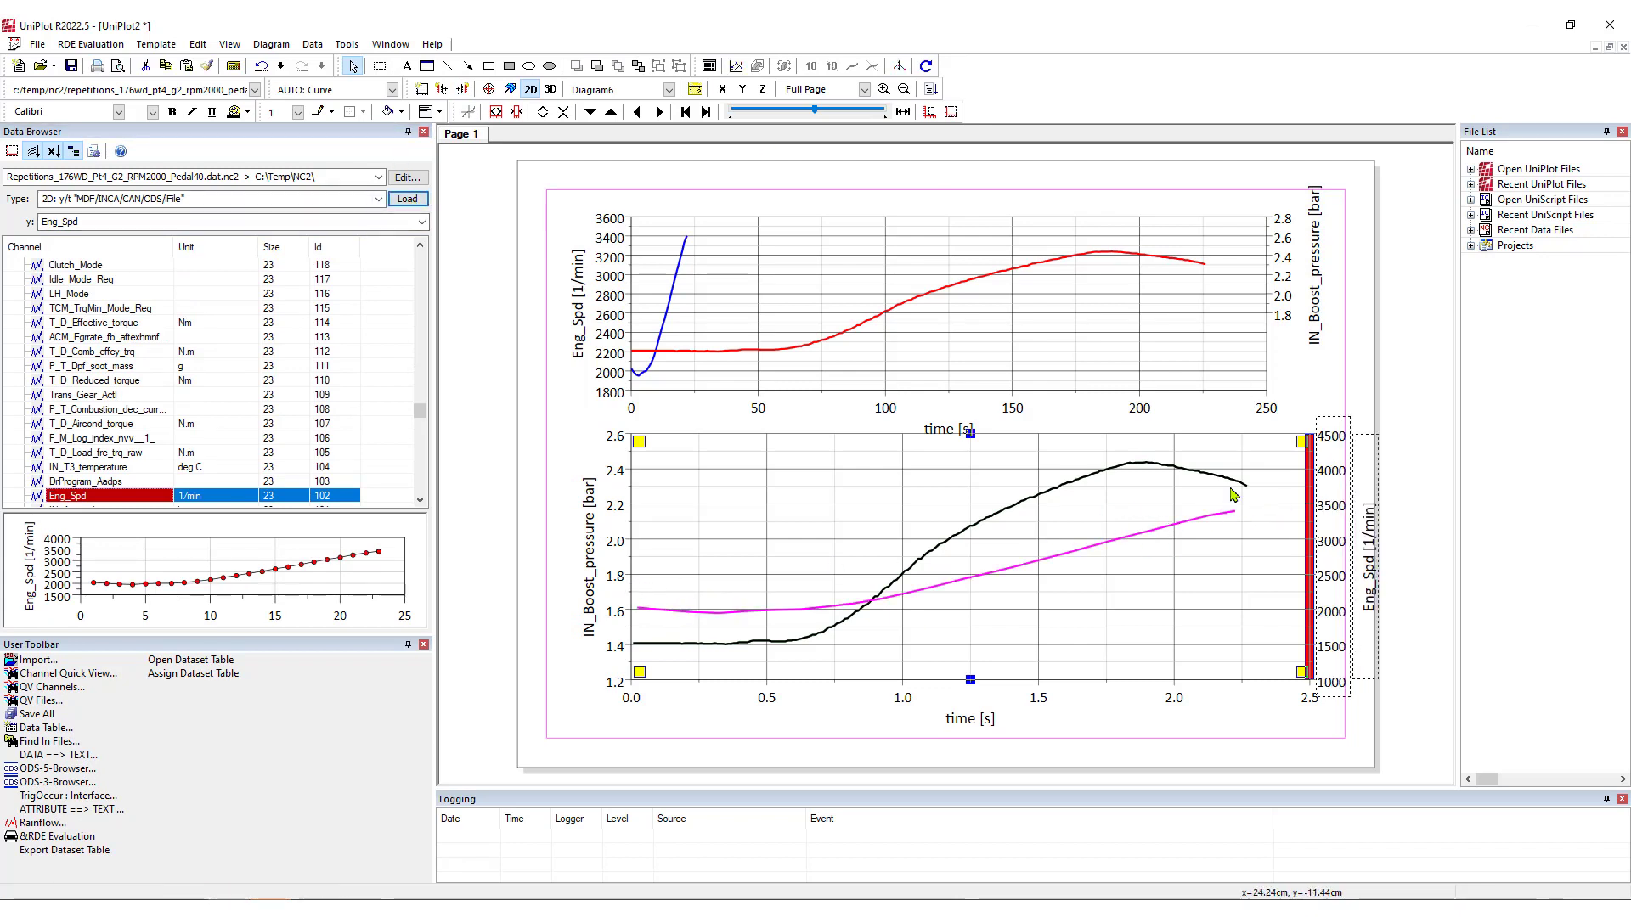
mouse_move(1211, 473)
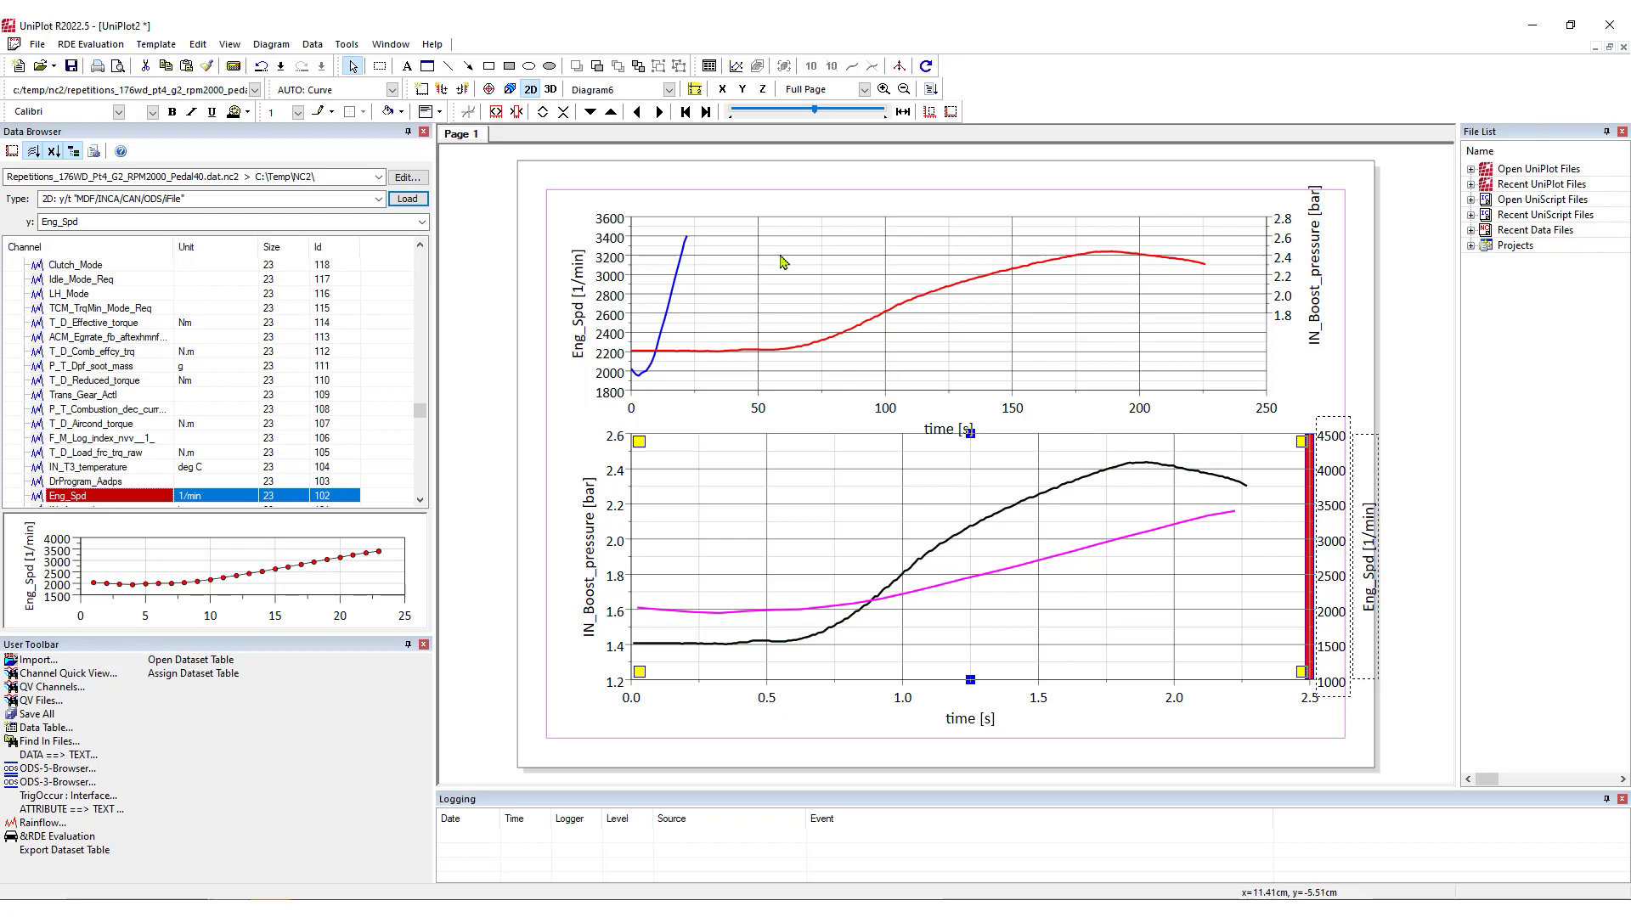
Open the Pedal40 .nc2 file in the data editor and show the table's More Functions menu
click(403, 183)
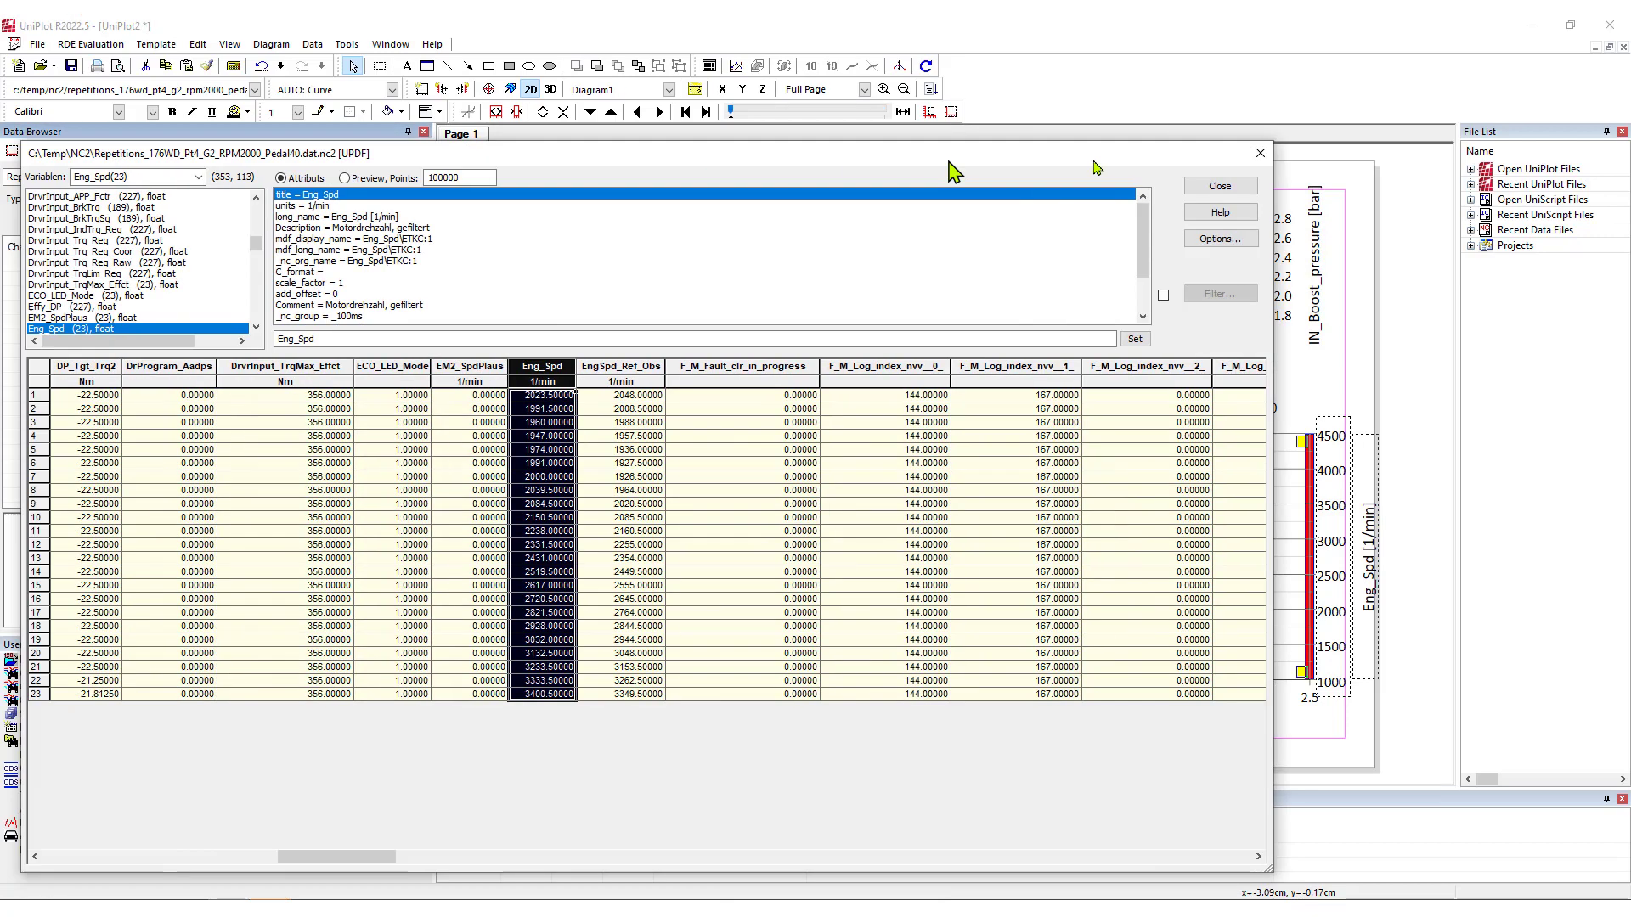
drag(945, 147, 1050, 95)
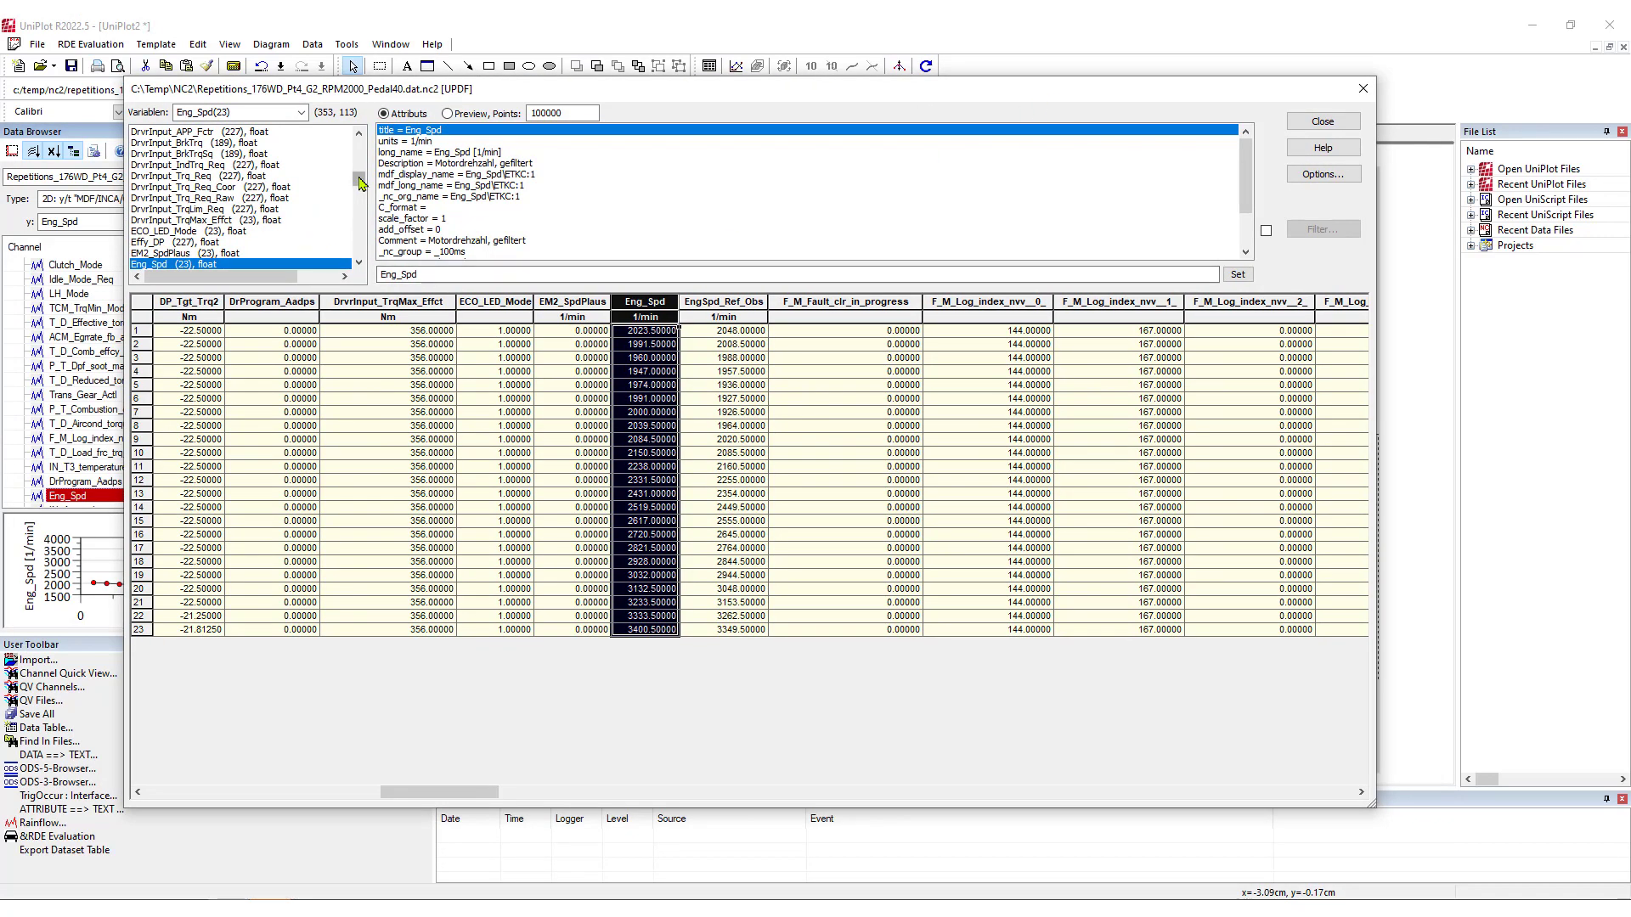
scroll(299, 231, up, 5)
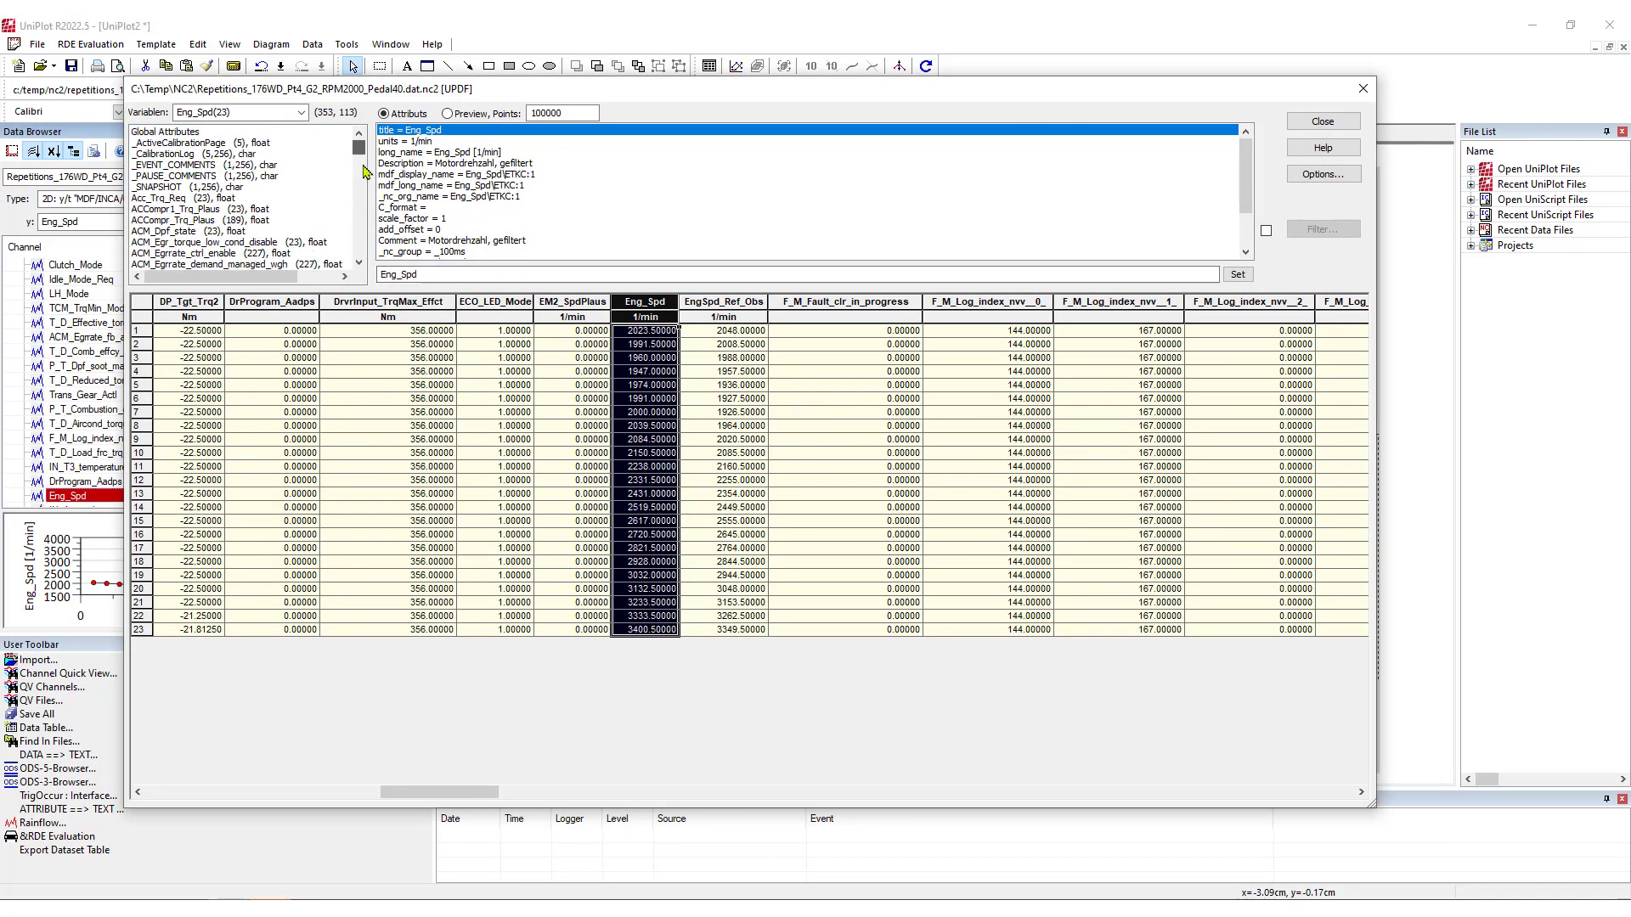
click(552, 414)
right_click(553, 415)
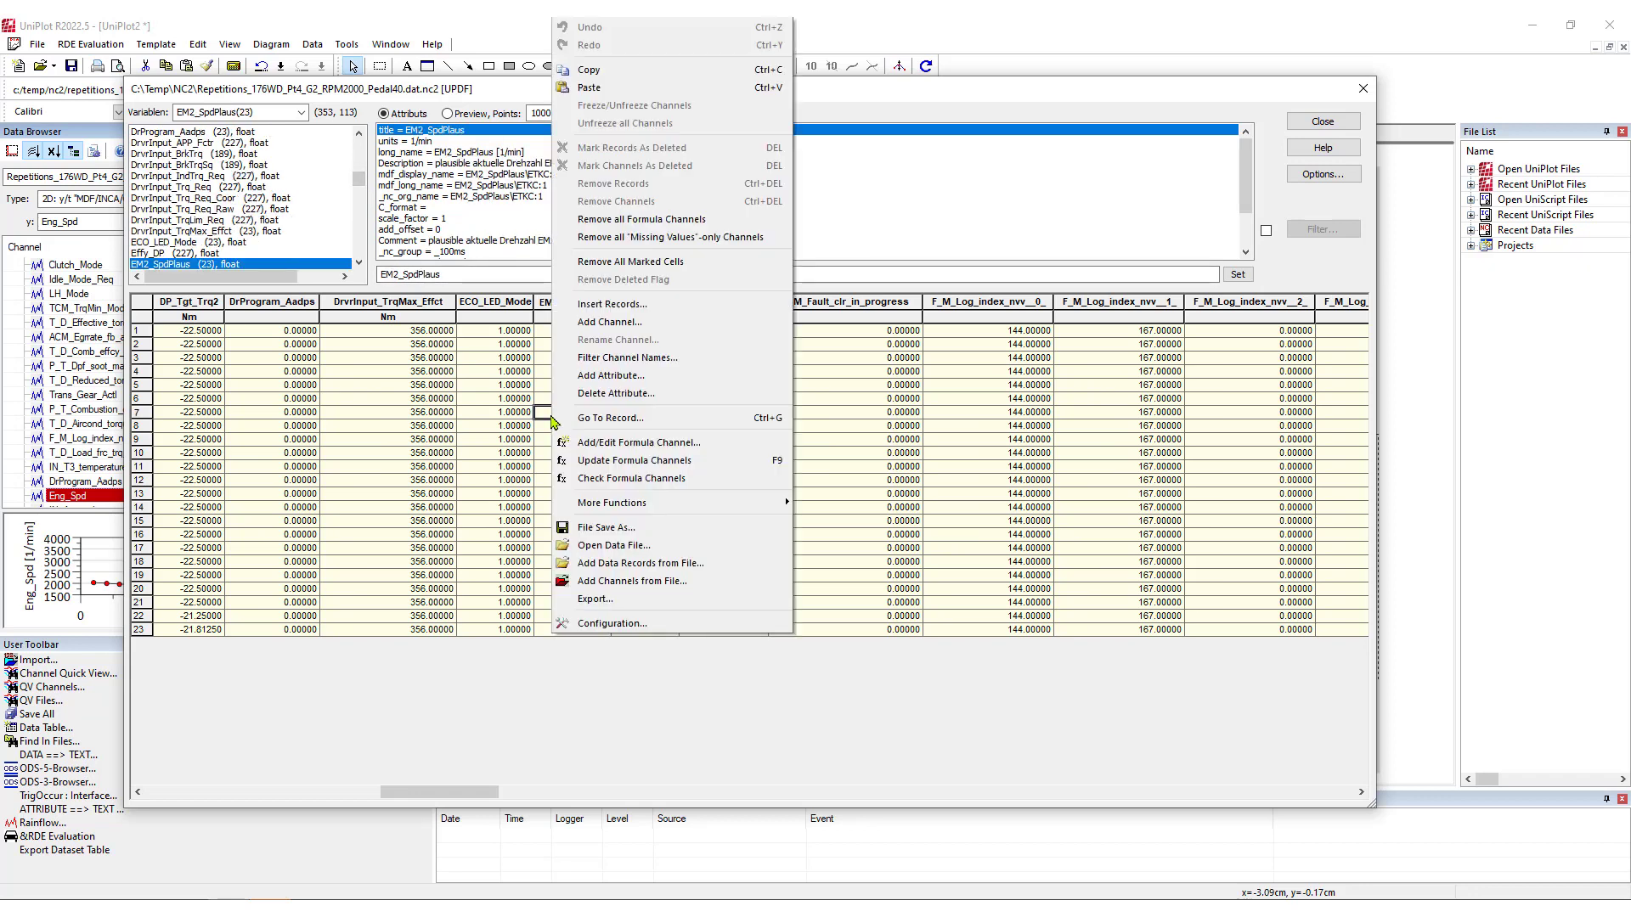
mouse_move(653, 509)
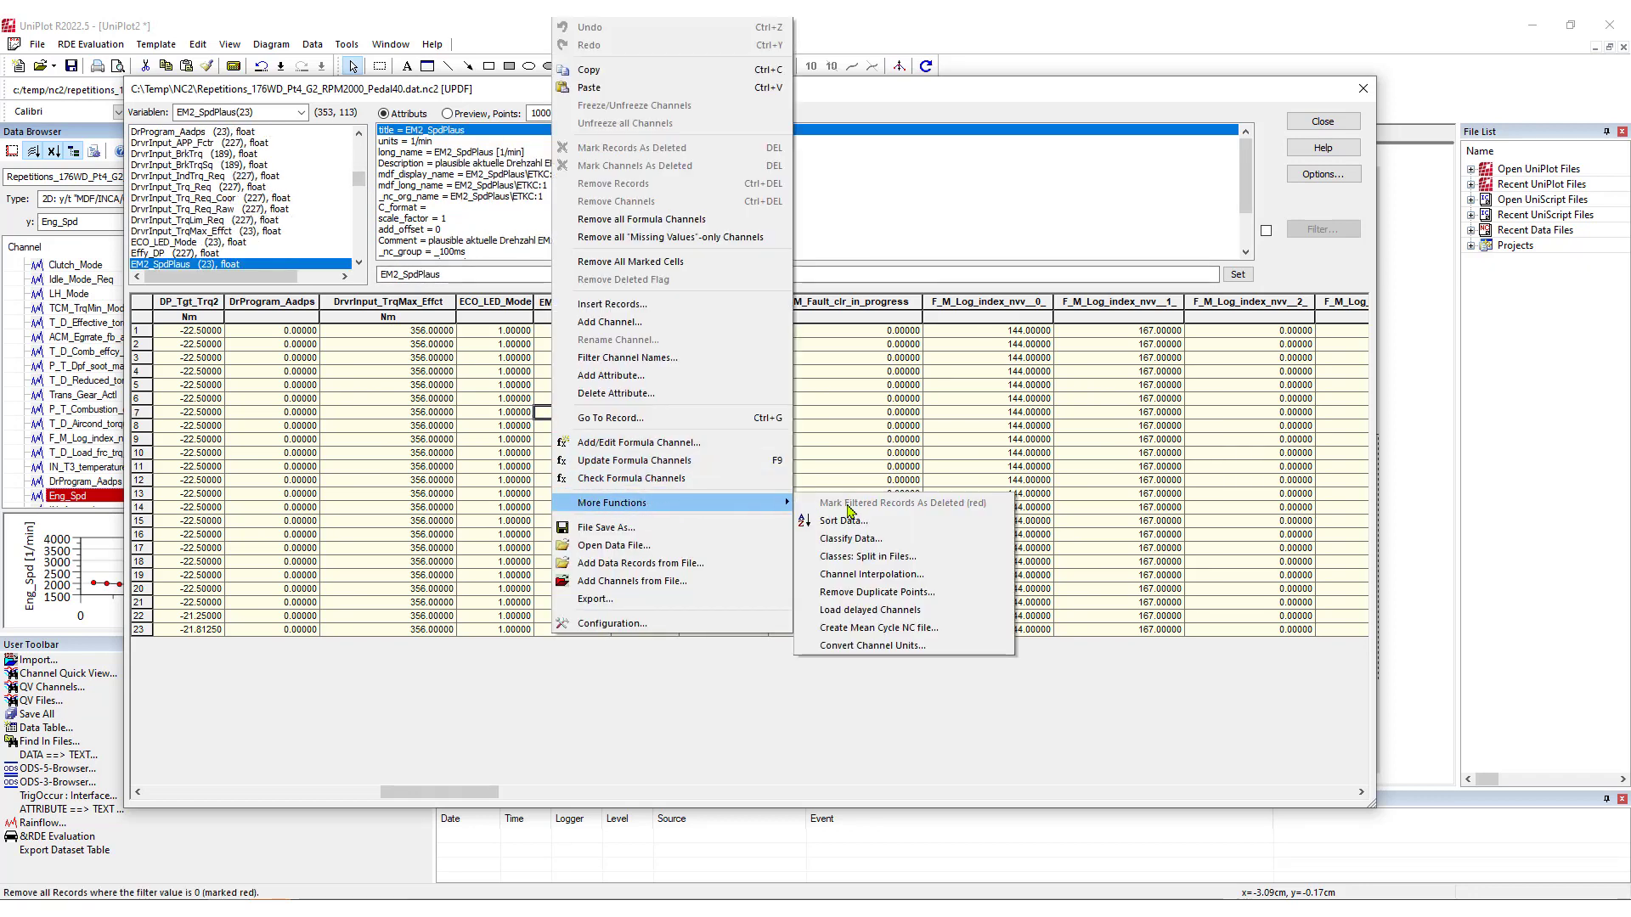
Start Channel Interpolation and choose Create New Time Channel as the time channel source
click(926, 579)
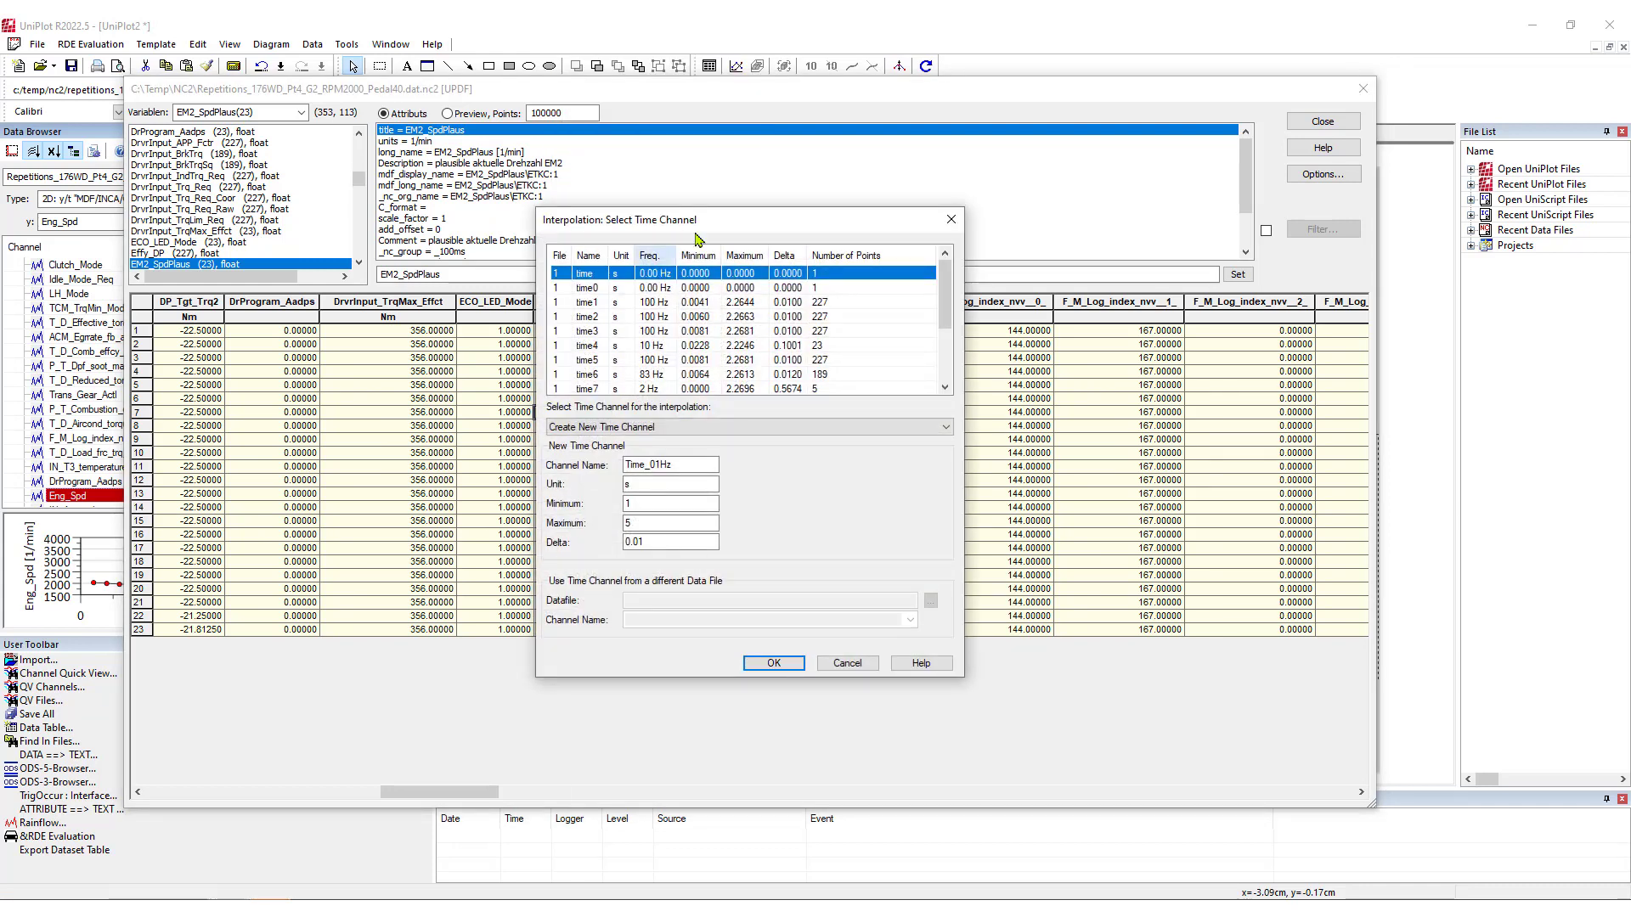
drag(943, 289, 942, 247)
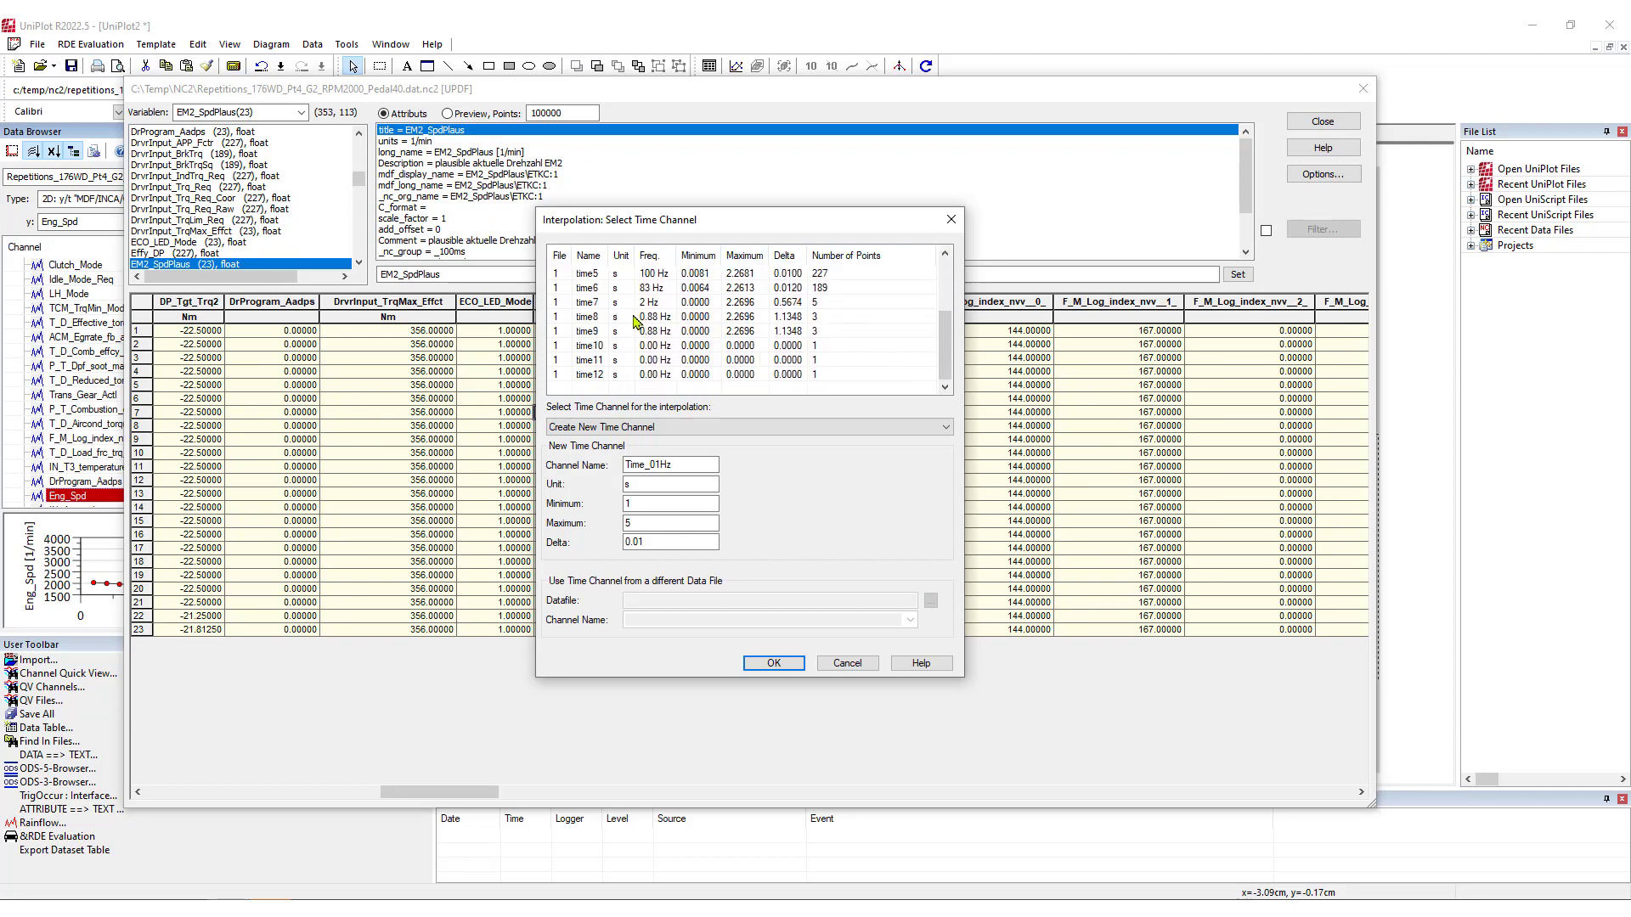
scroll(669, 390, up, 2)
click(645, 437)
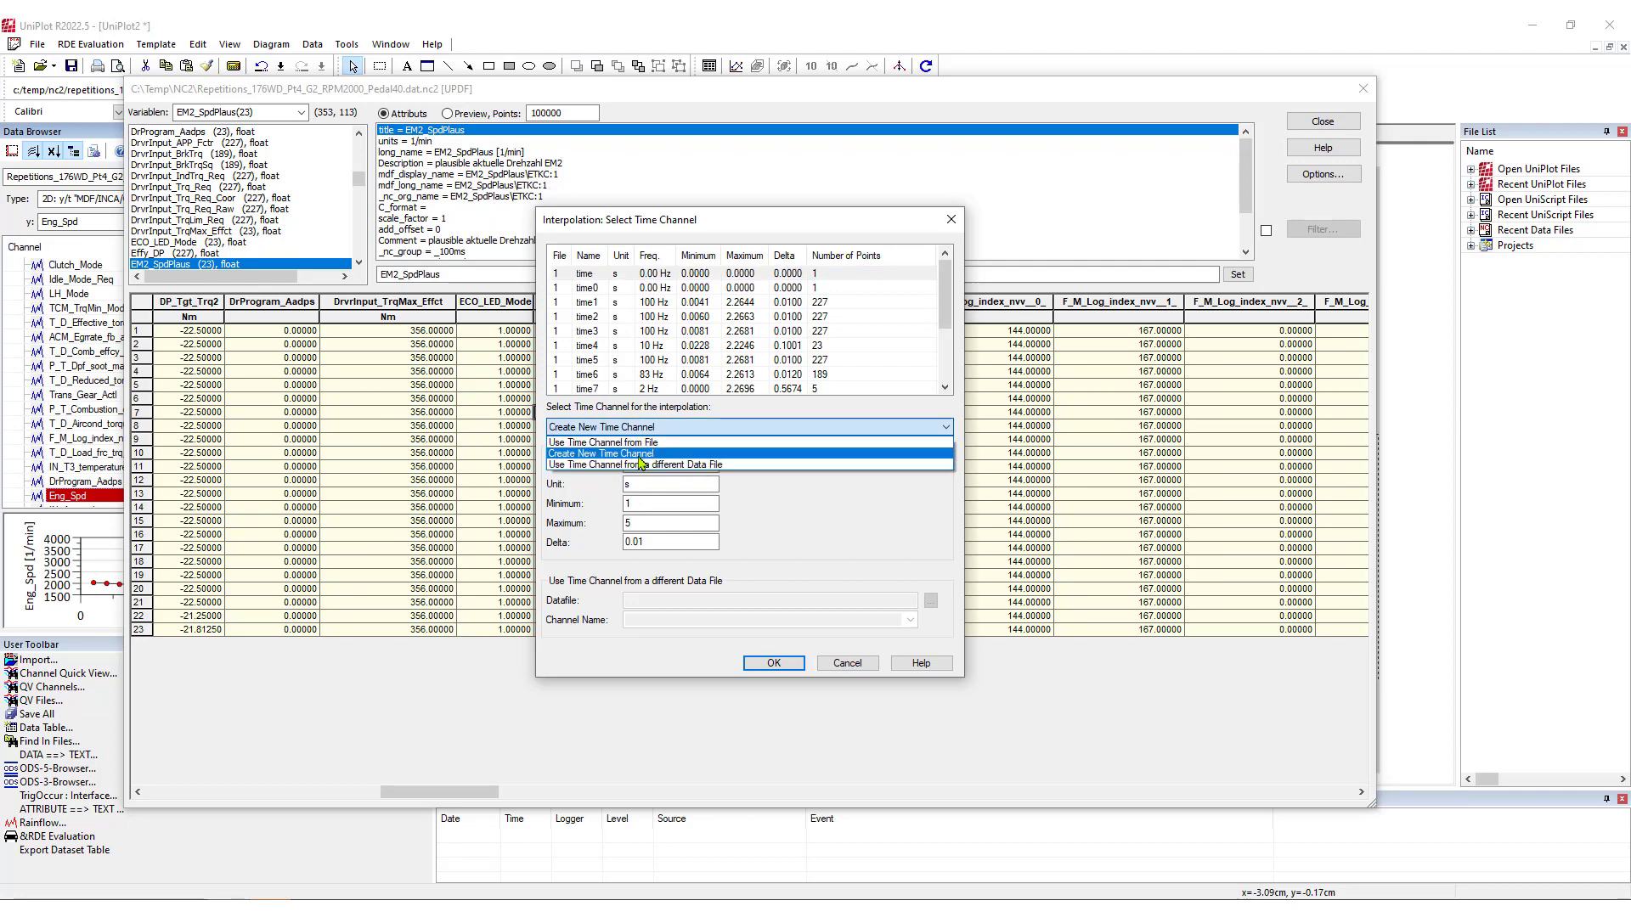
click(578, 454)
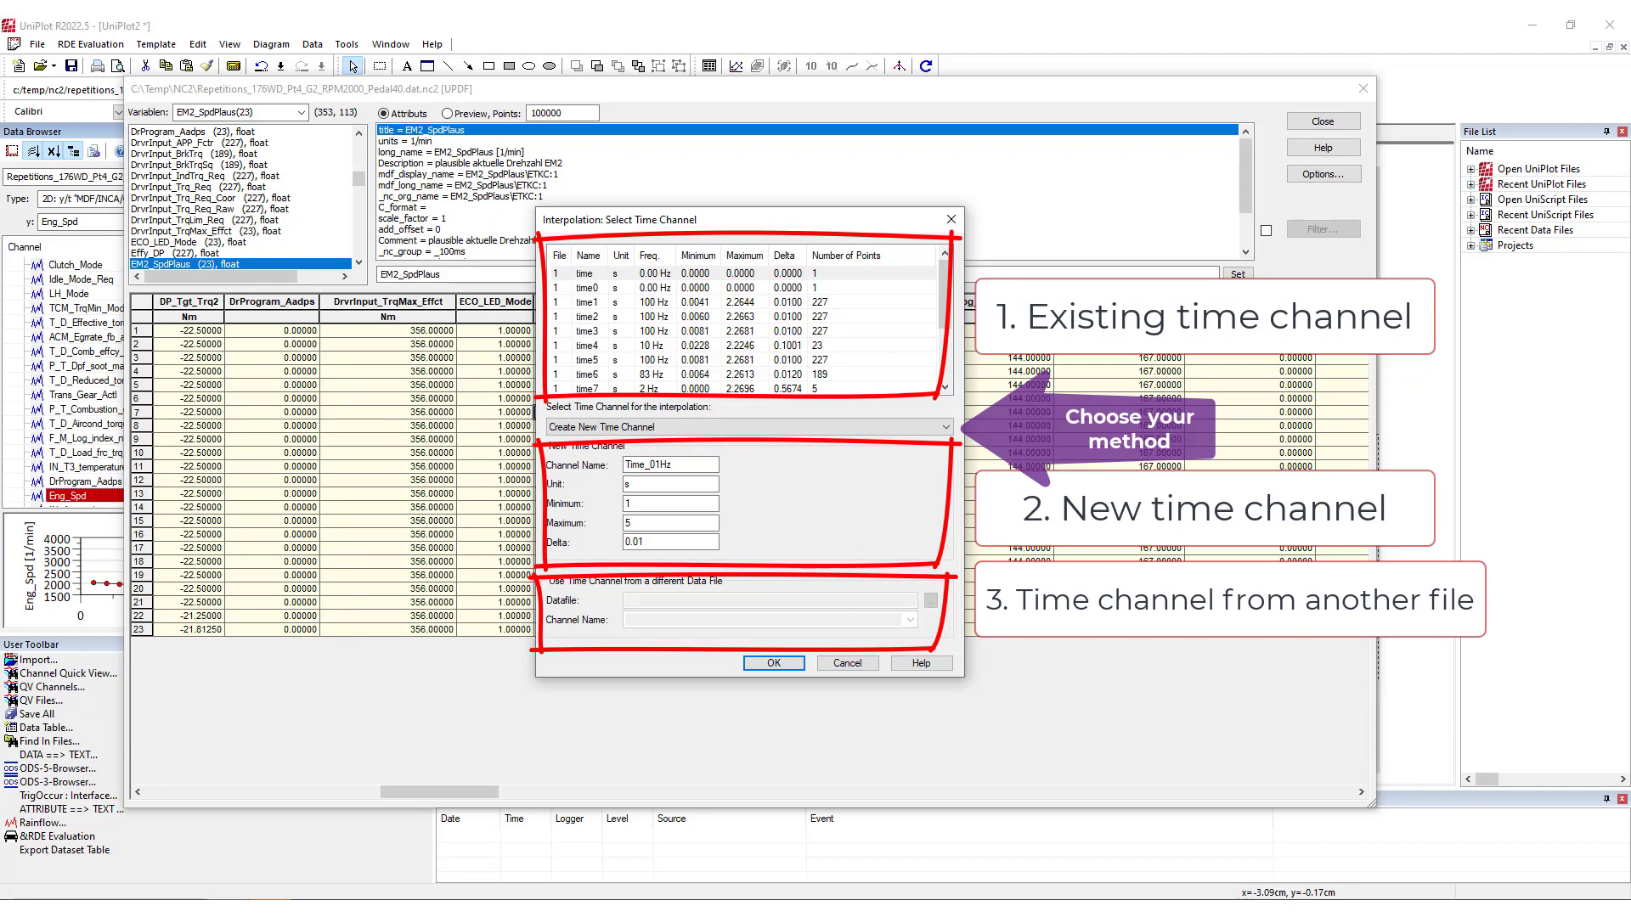
Name the new channel Time_10Hz with minimum 0, maximum 2, delta 0.1, and interpolate
click(682, 465)
key(BackSpace)
key(BackSpace)
text(10)
click(665, 487)
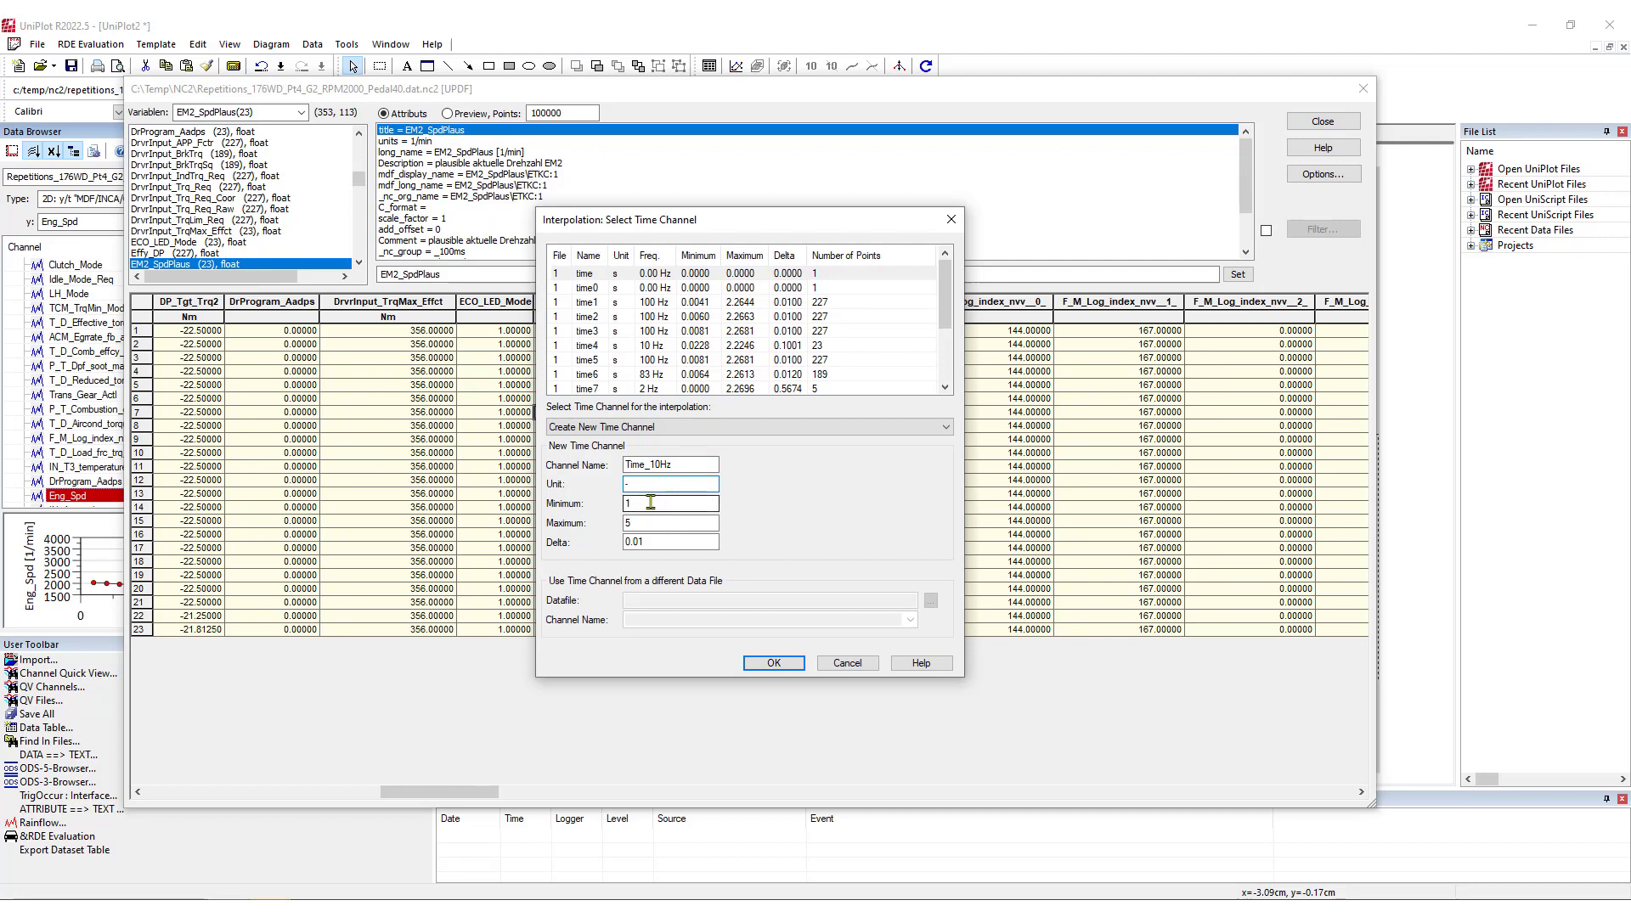
key(Tab)
text(0)
key(Tab)
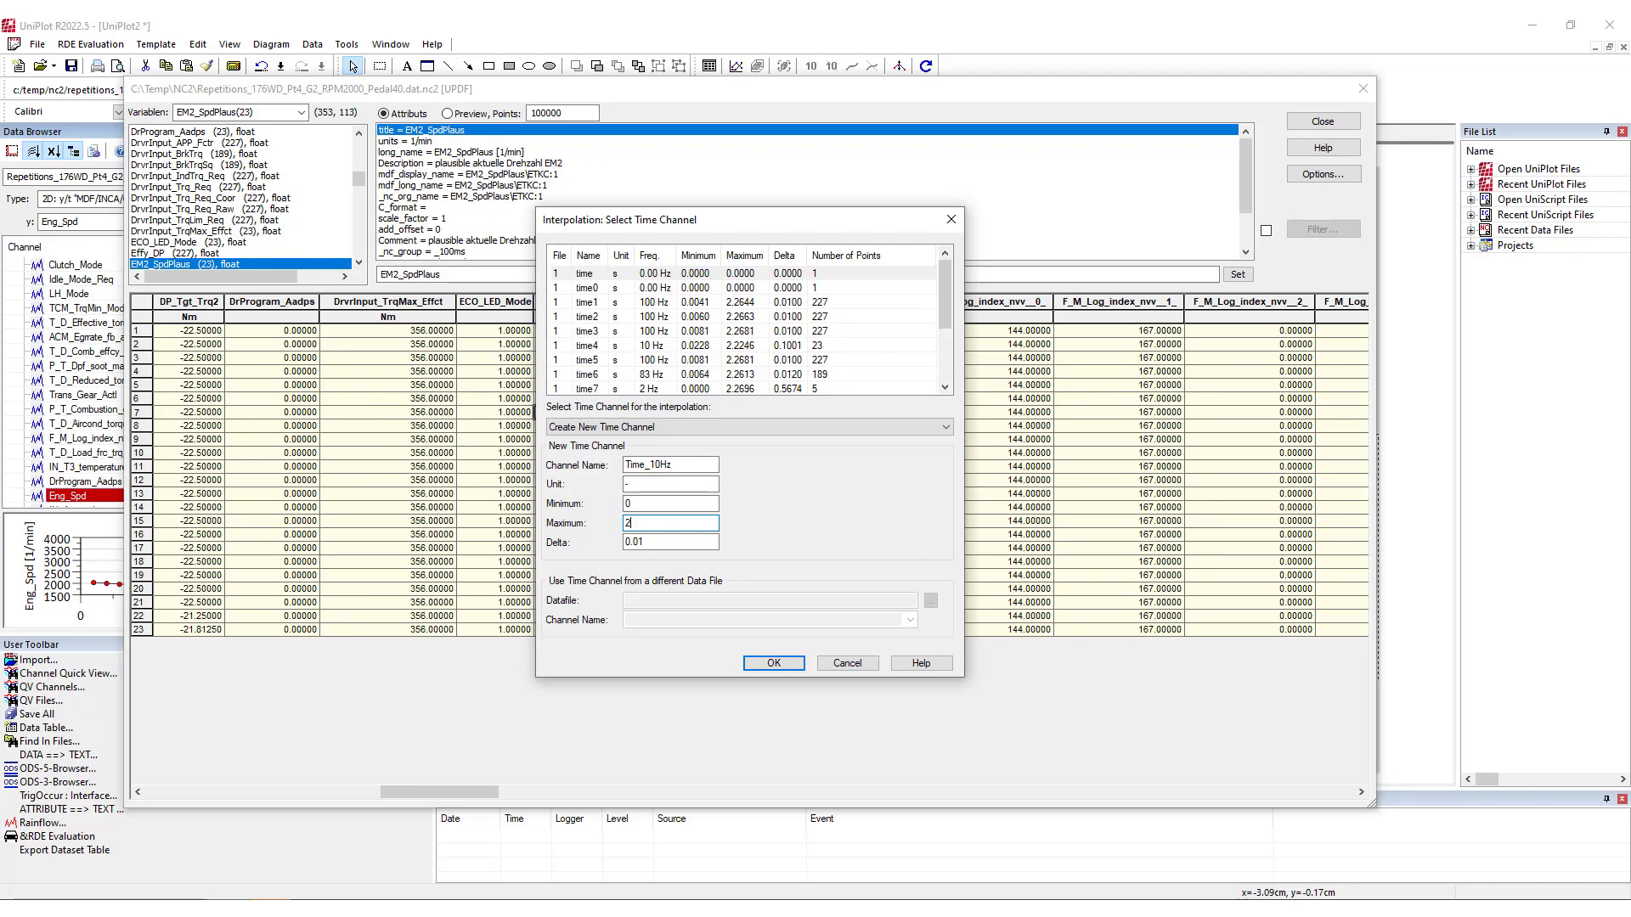
text(2)
key(Tab)
text(0.1)
click(756, 663)
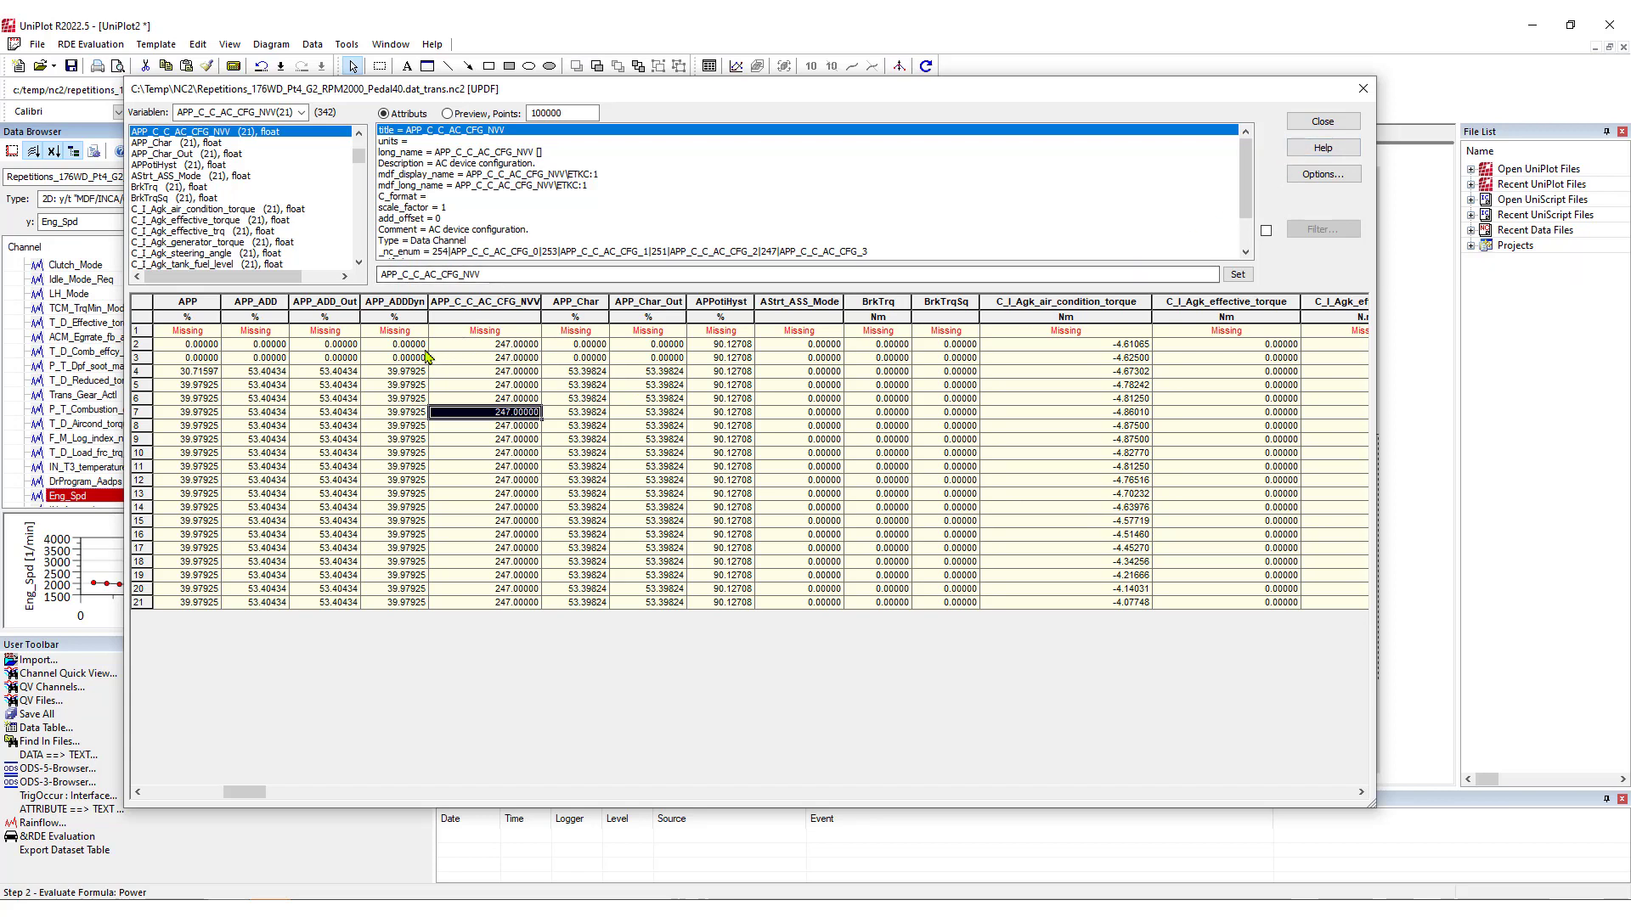
Search 'time' in the Variablen combo and jump to the new Time_10Hz(21) channel
click(242, 110)
text(time1)
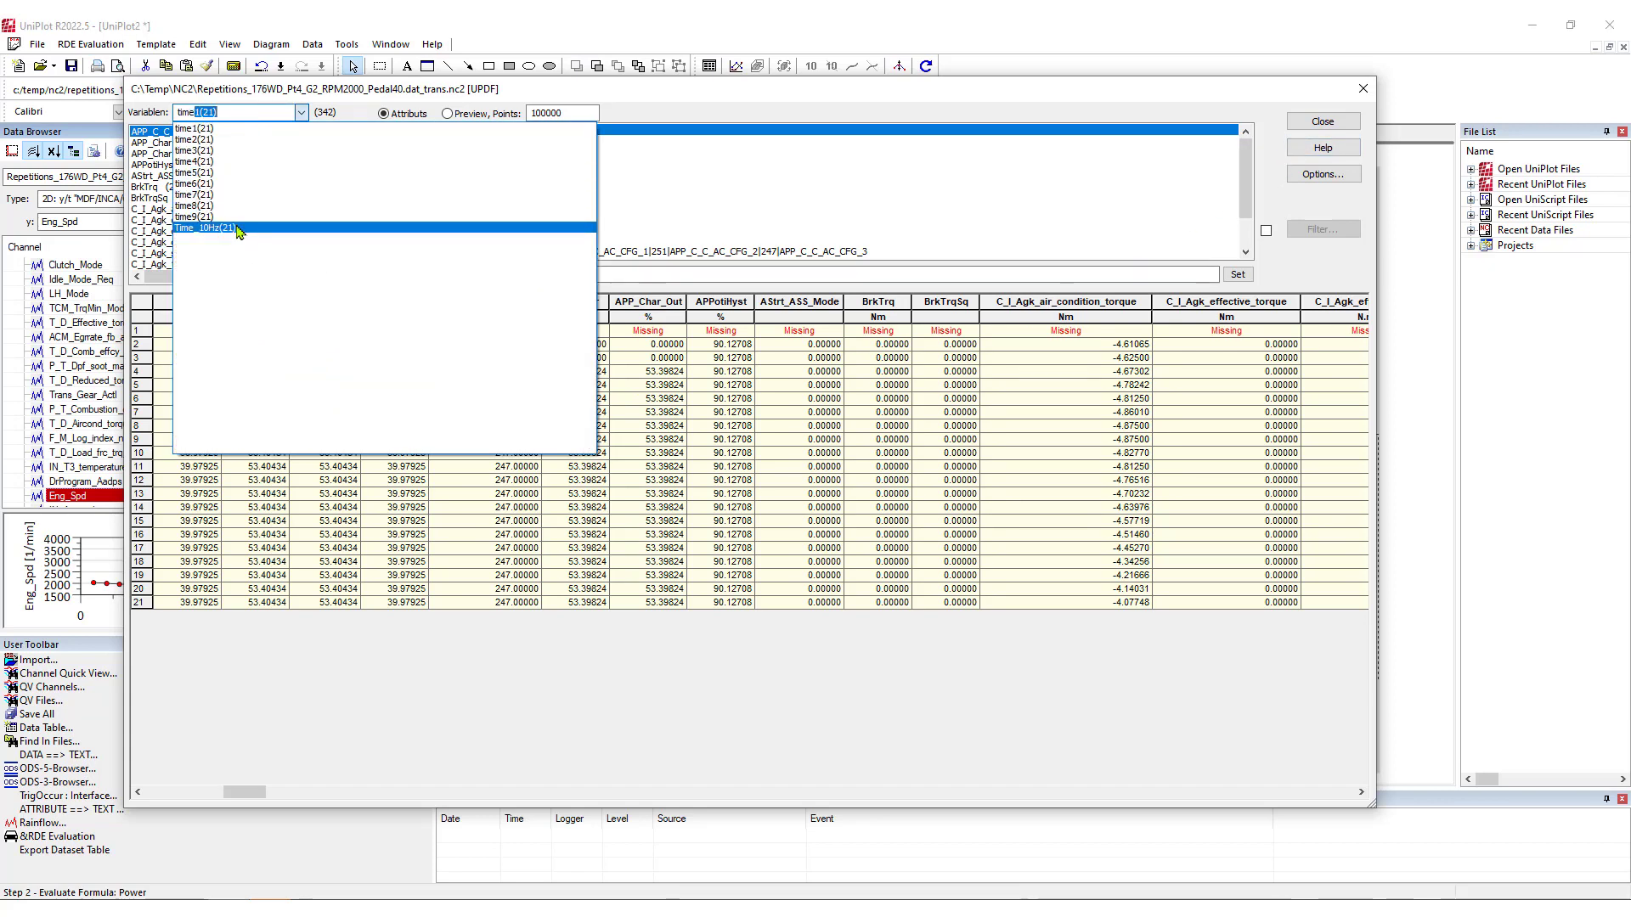
click(238, 228)
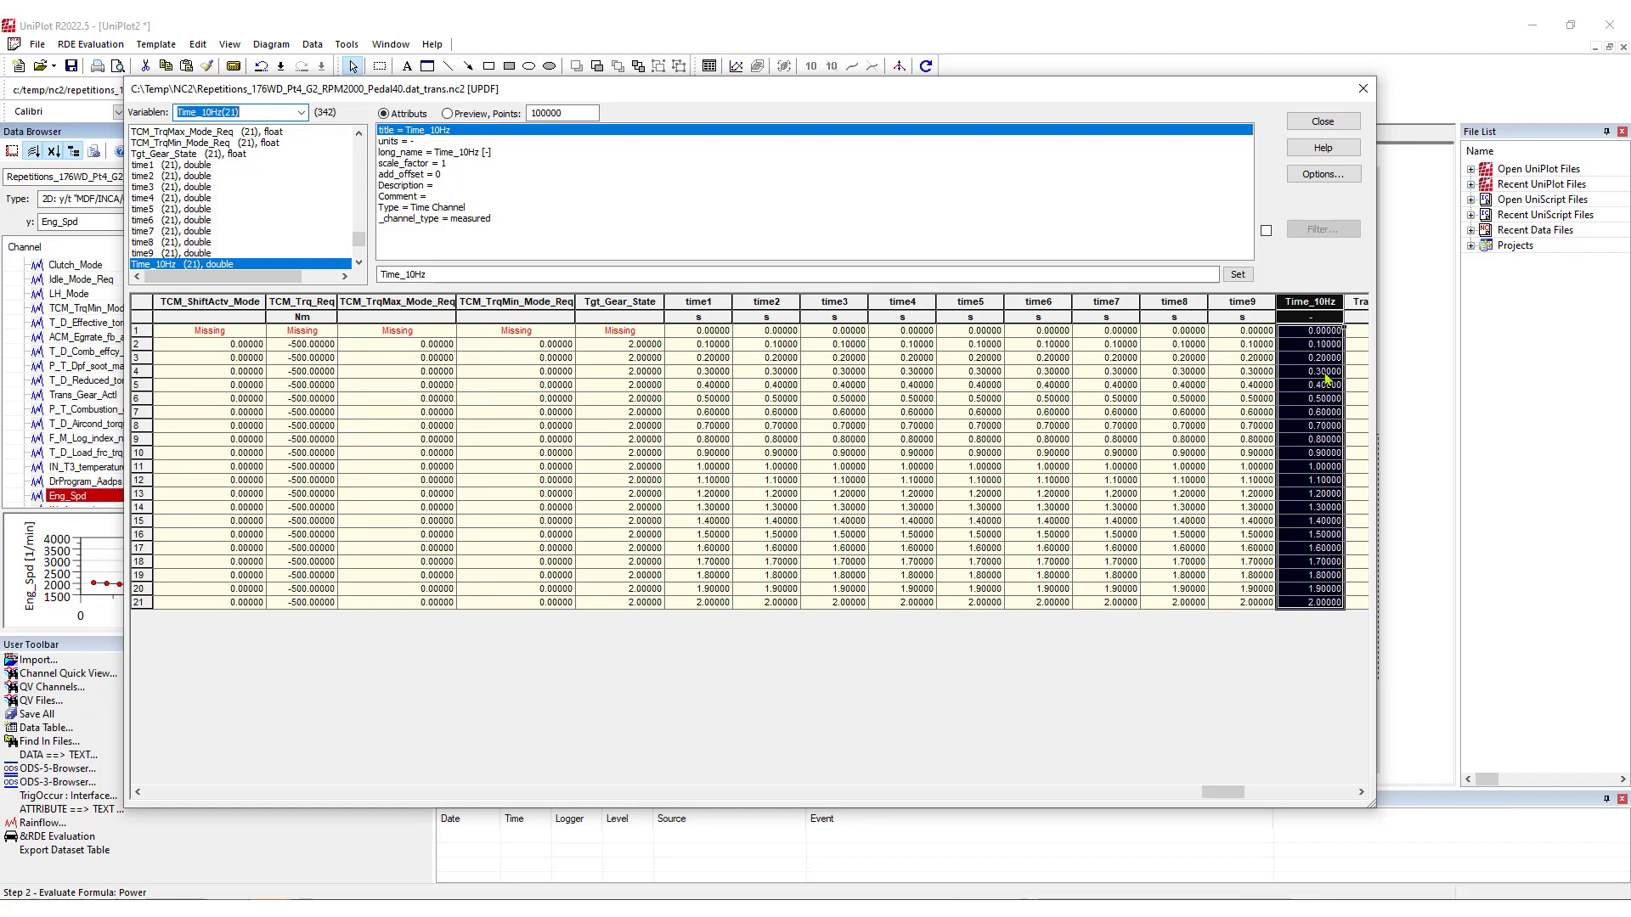
Close the data table and add an empty landscape A4 Page 2
click(1315, 122)
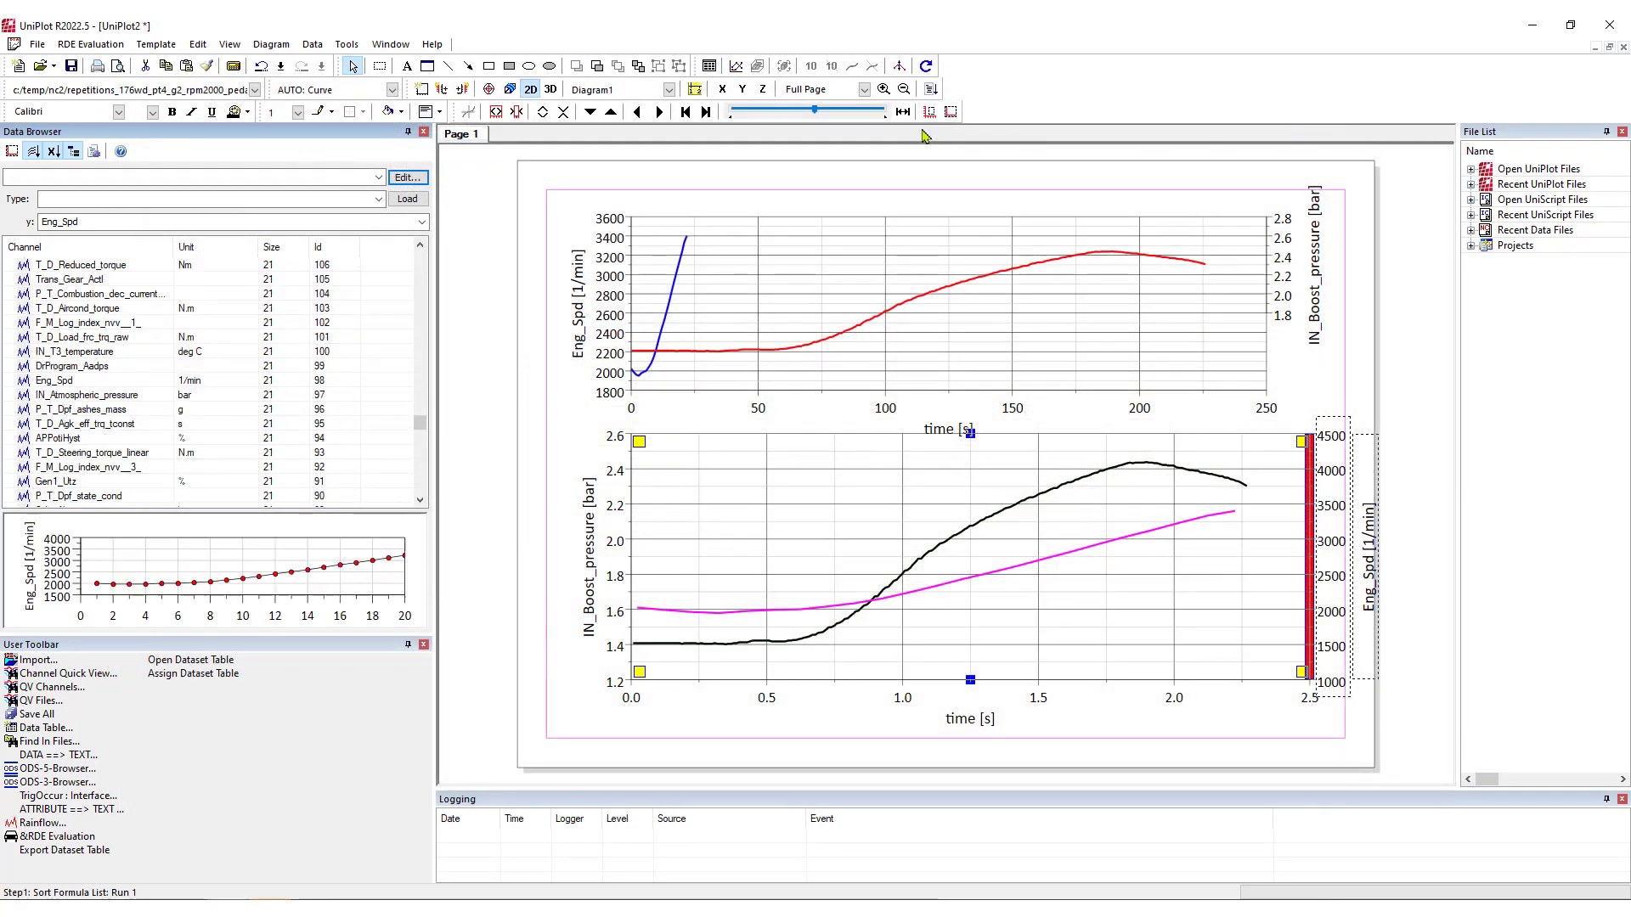
right_click(477, 136)
click(510, 140)
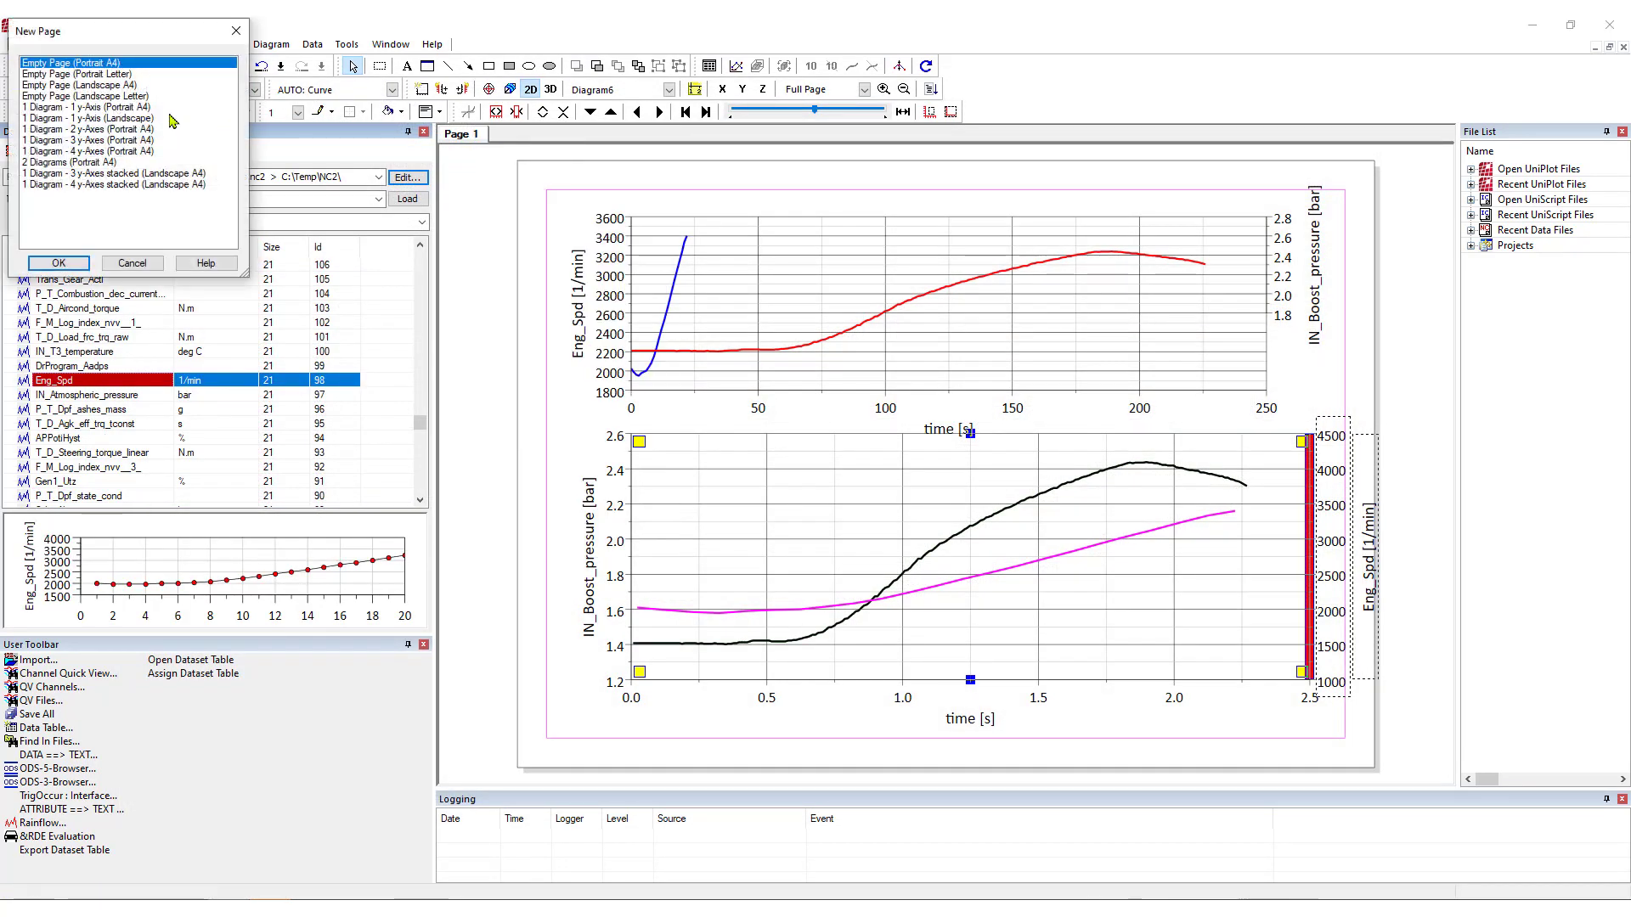
click(110, 86)
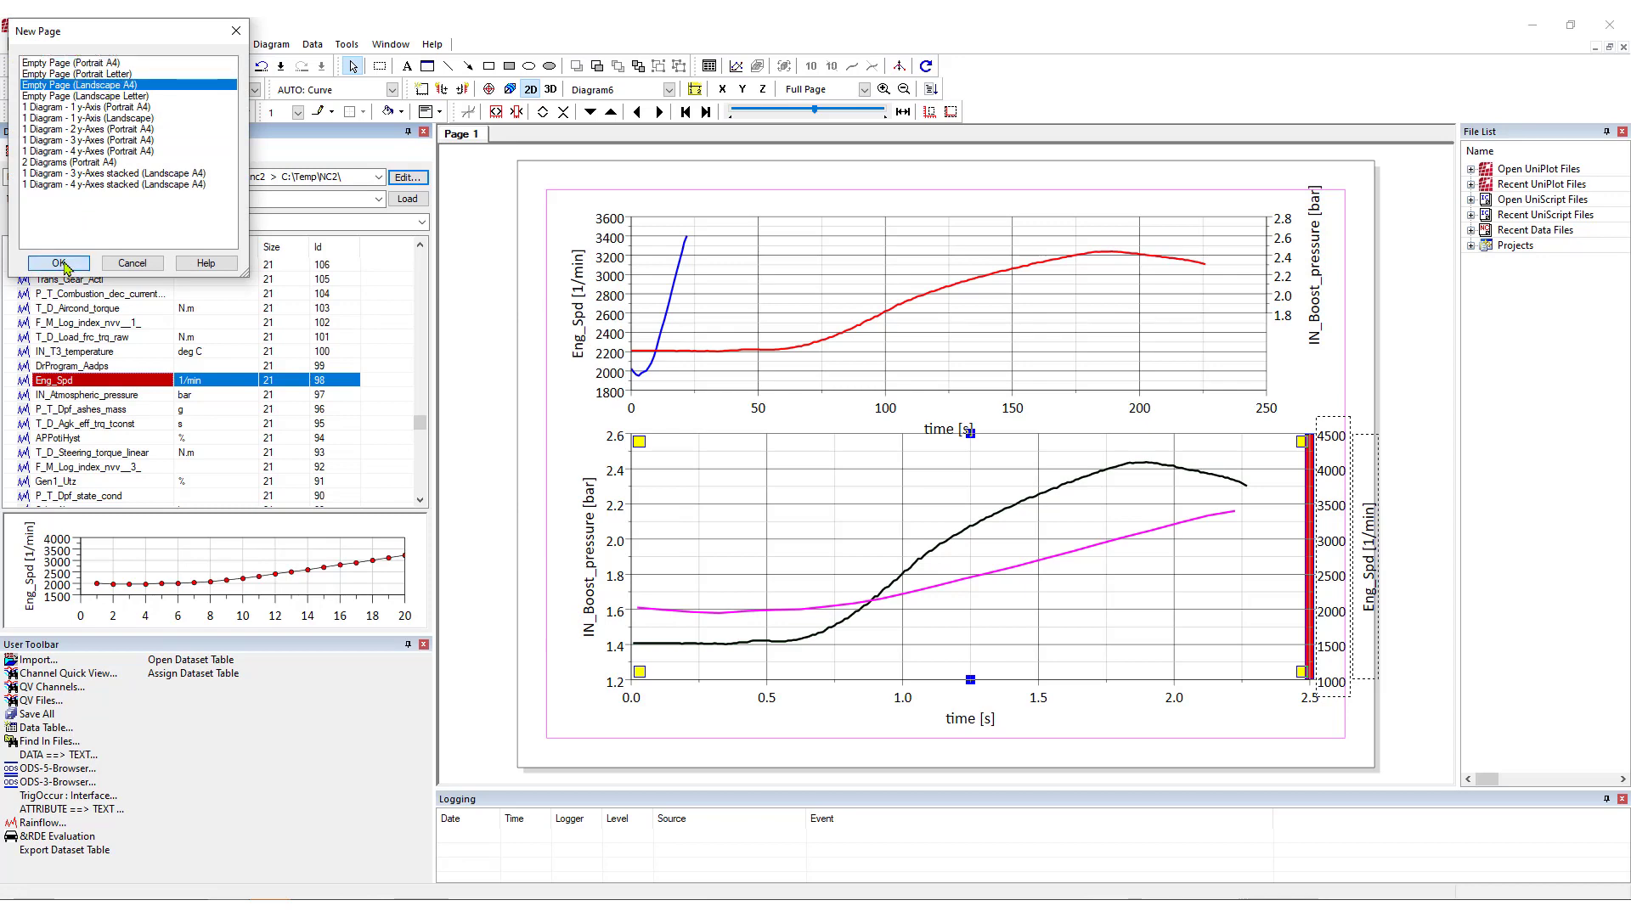
click(59, 264)
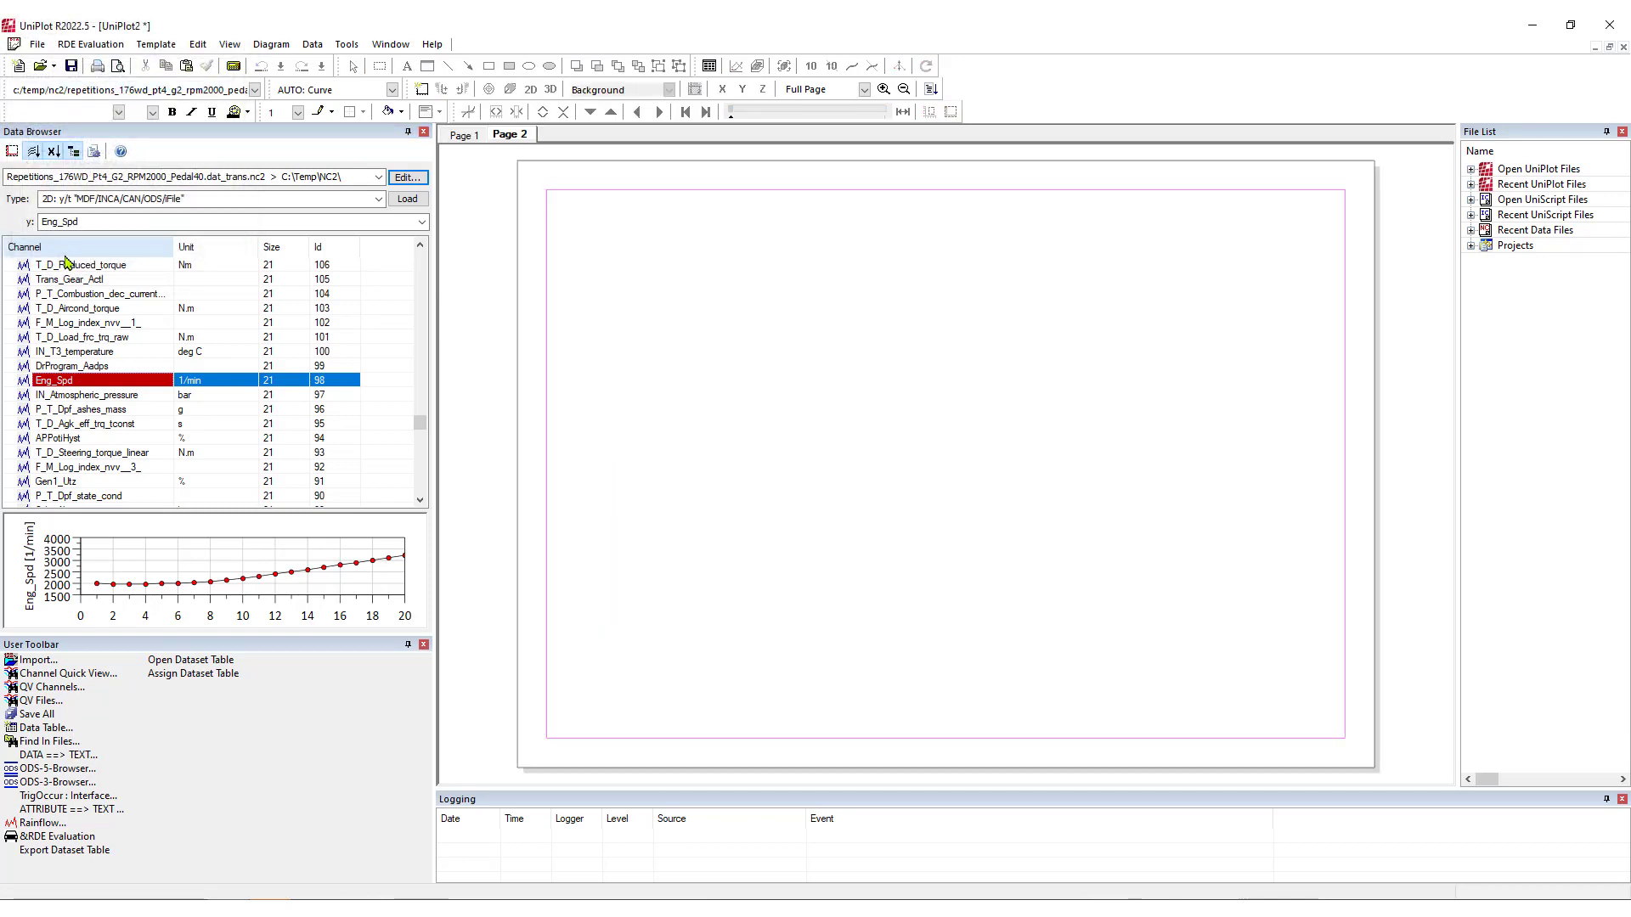
Plot Eng_Spd against time on Page 2 as a 1D: y/t diagram
click(378, 204)
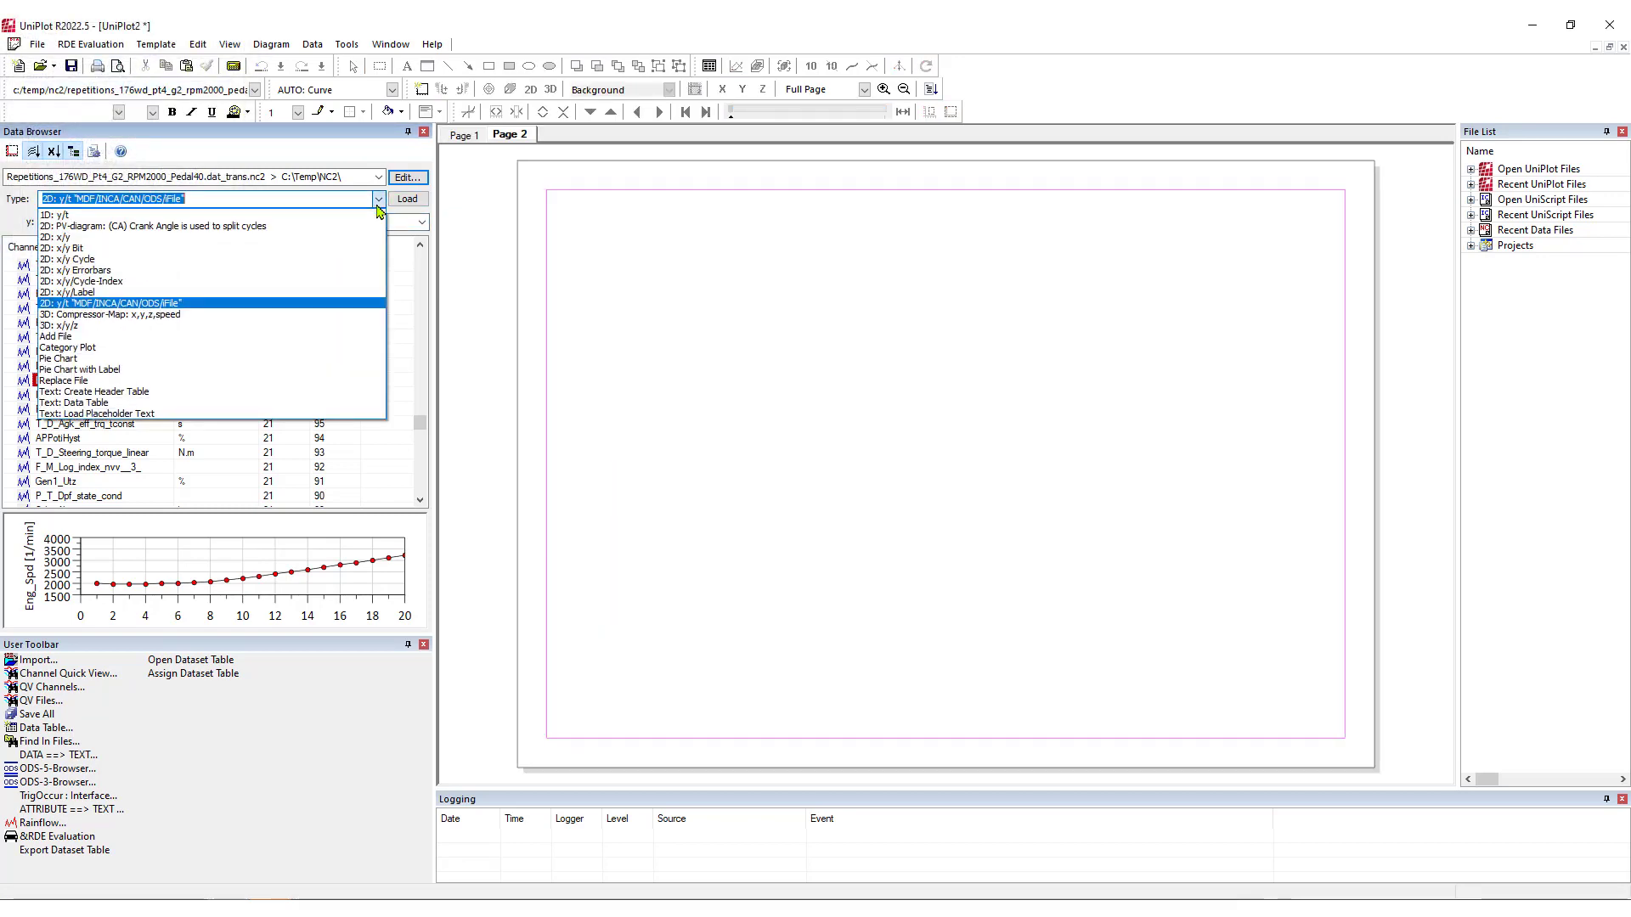
click(320, 216)
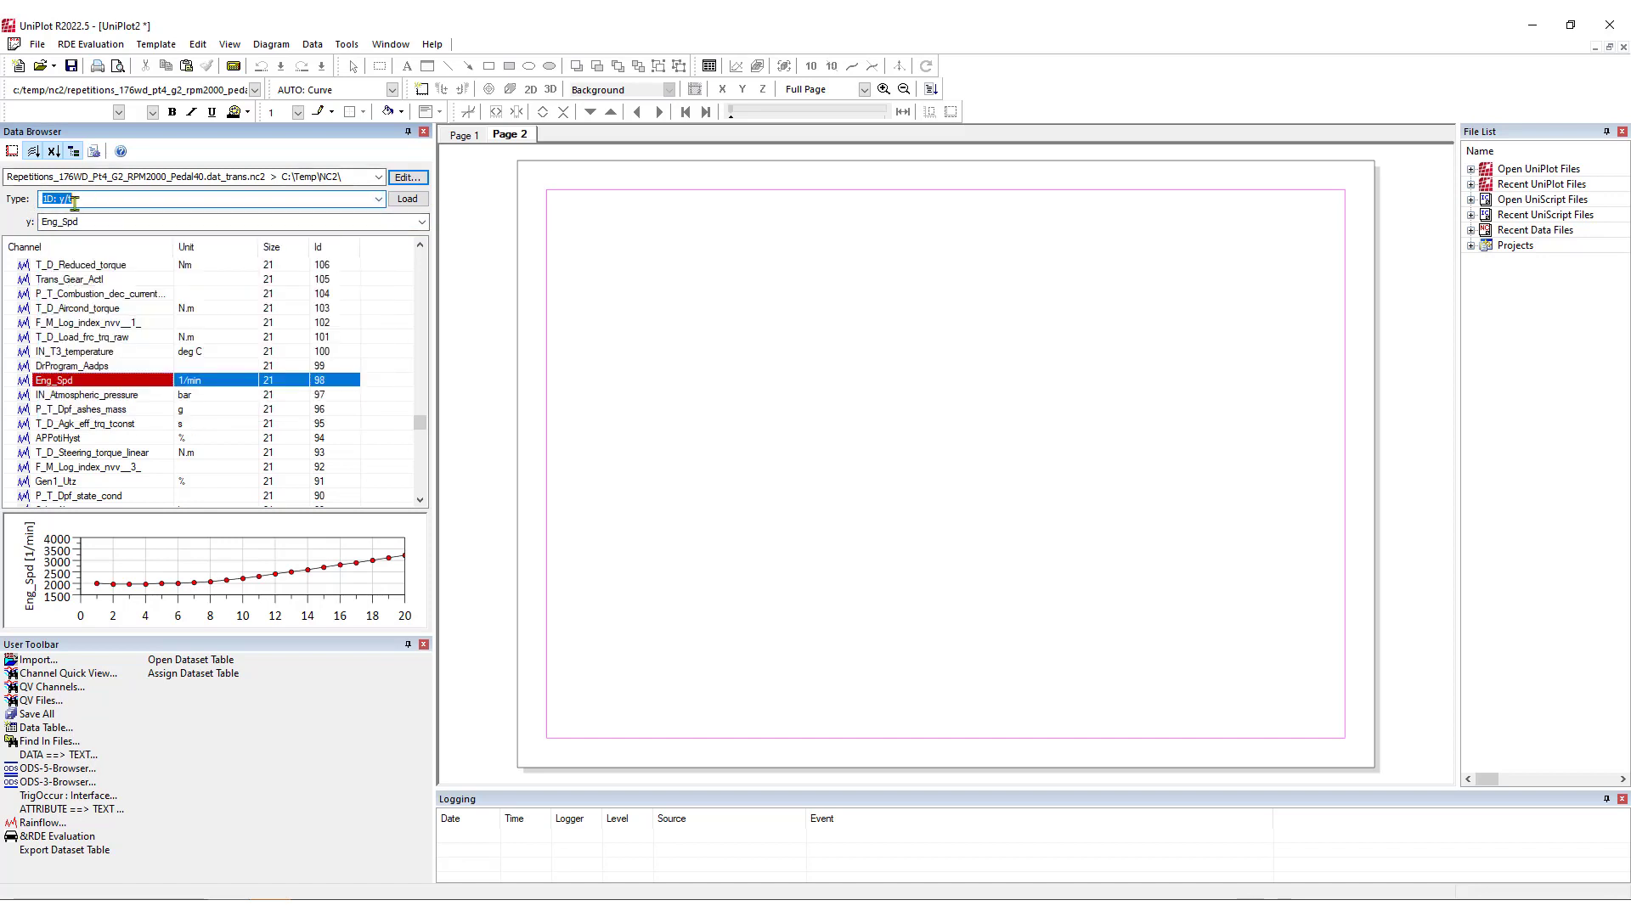
click(410, 200)
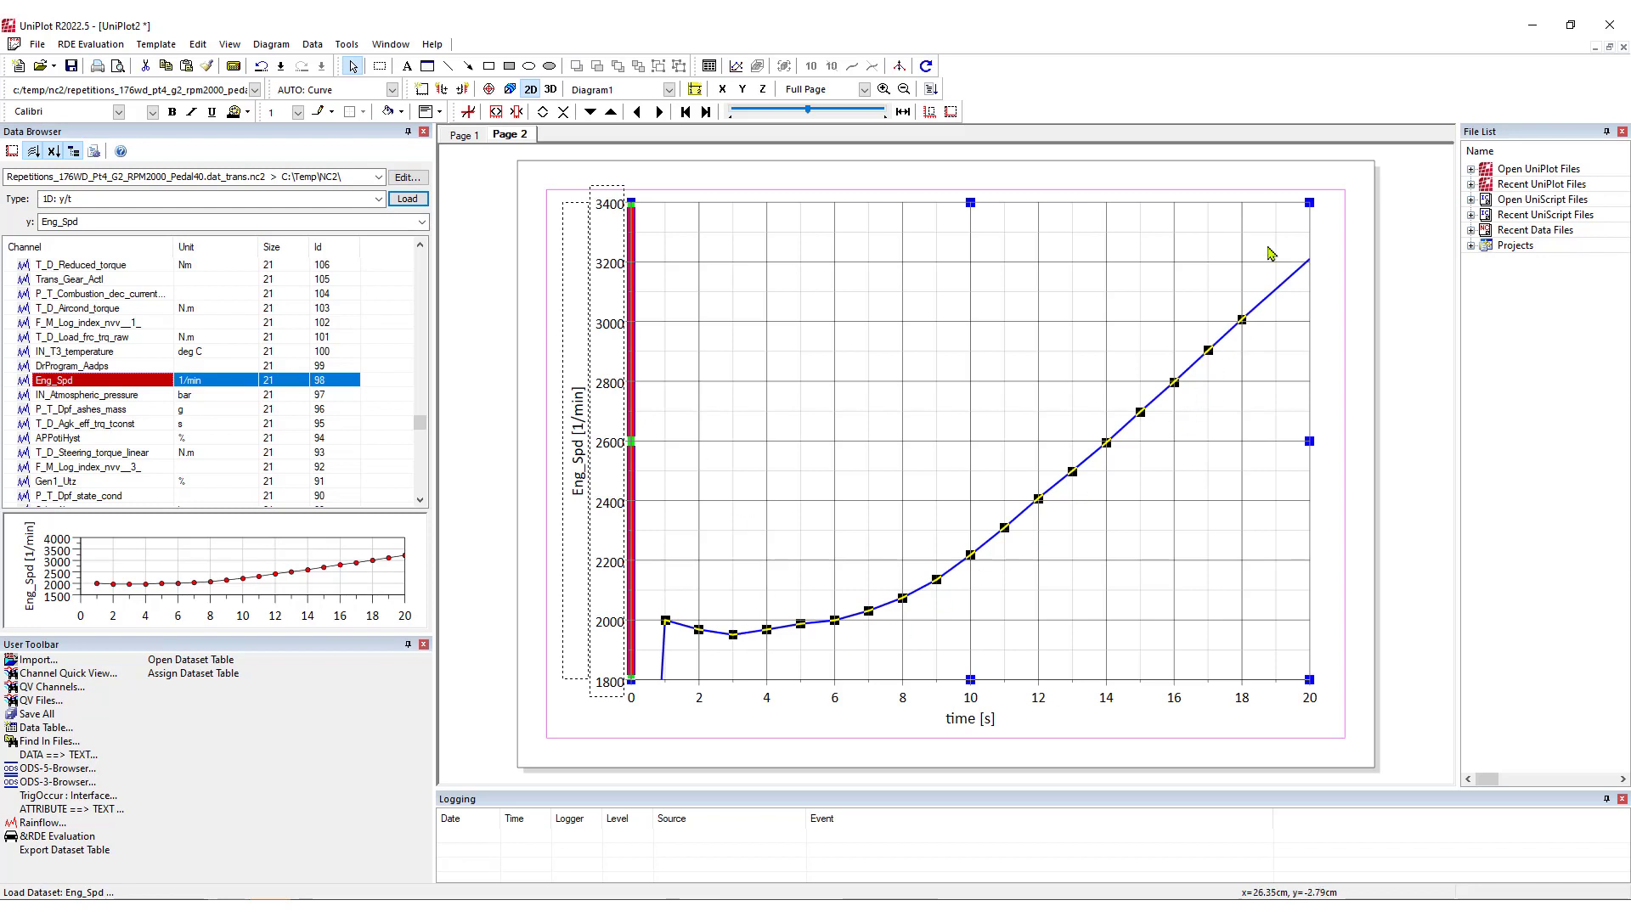
Overlay IN_Boost_pressure (found via *prs) in a right-axis diagram and narrow it to align
click(176, 223)
text(*prs)
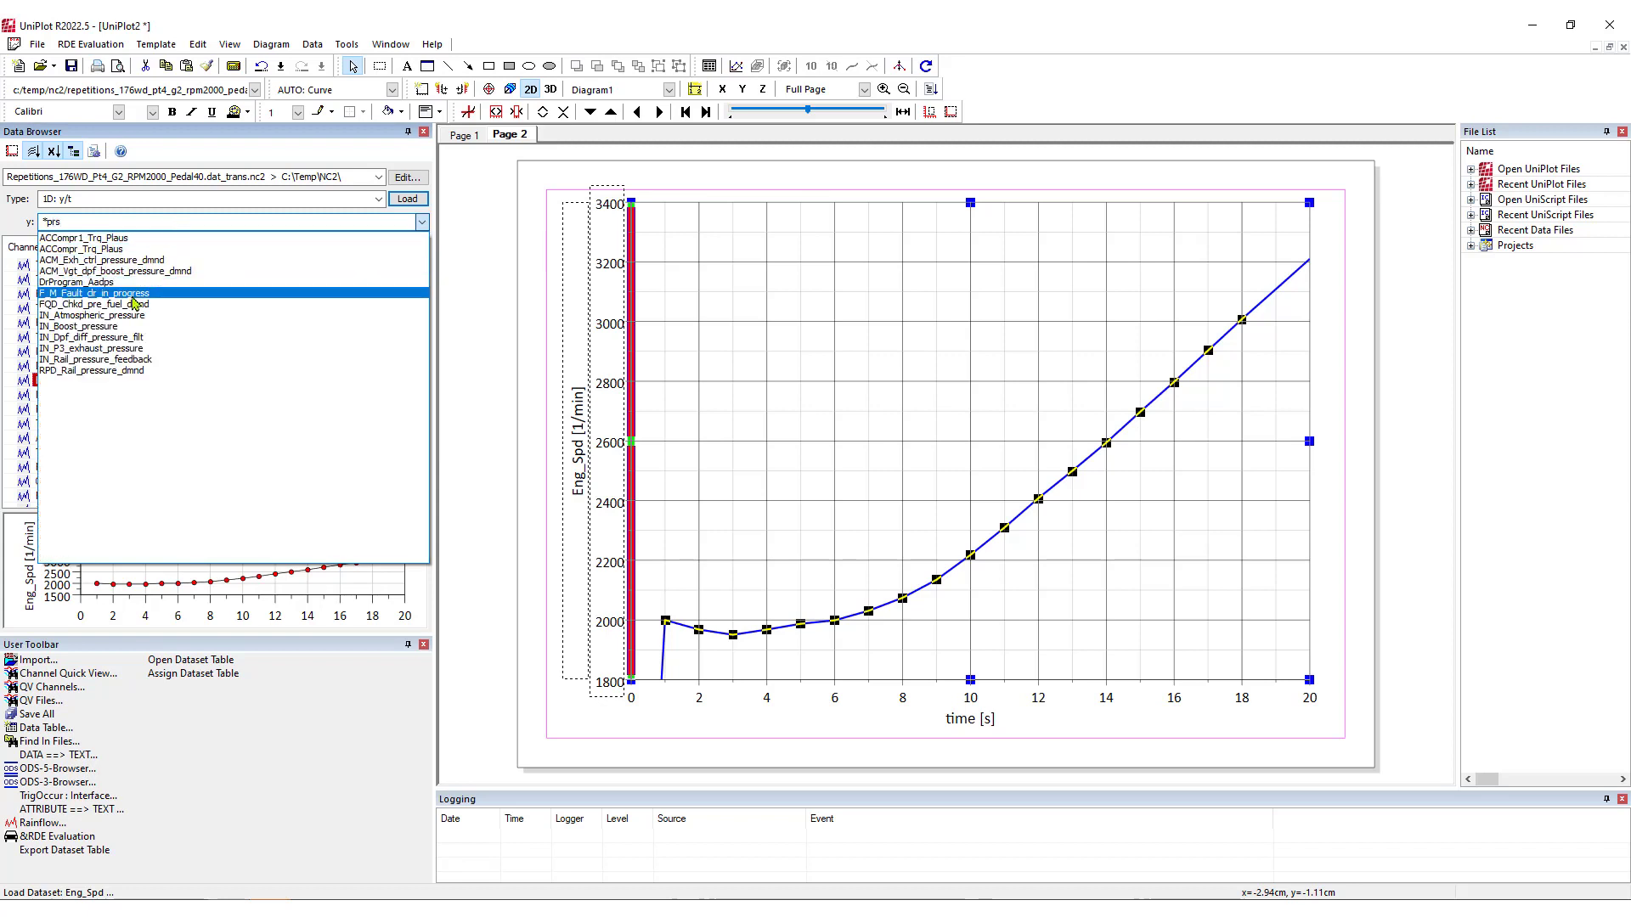
click(85, 326)
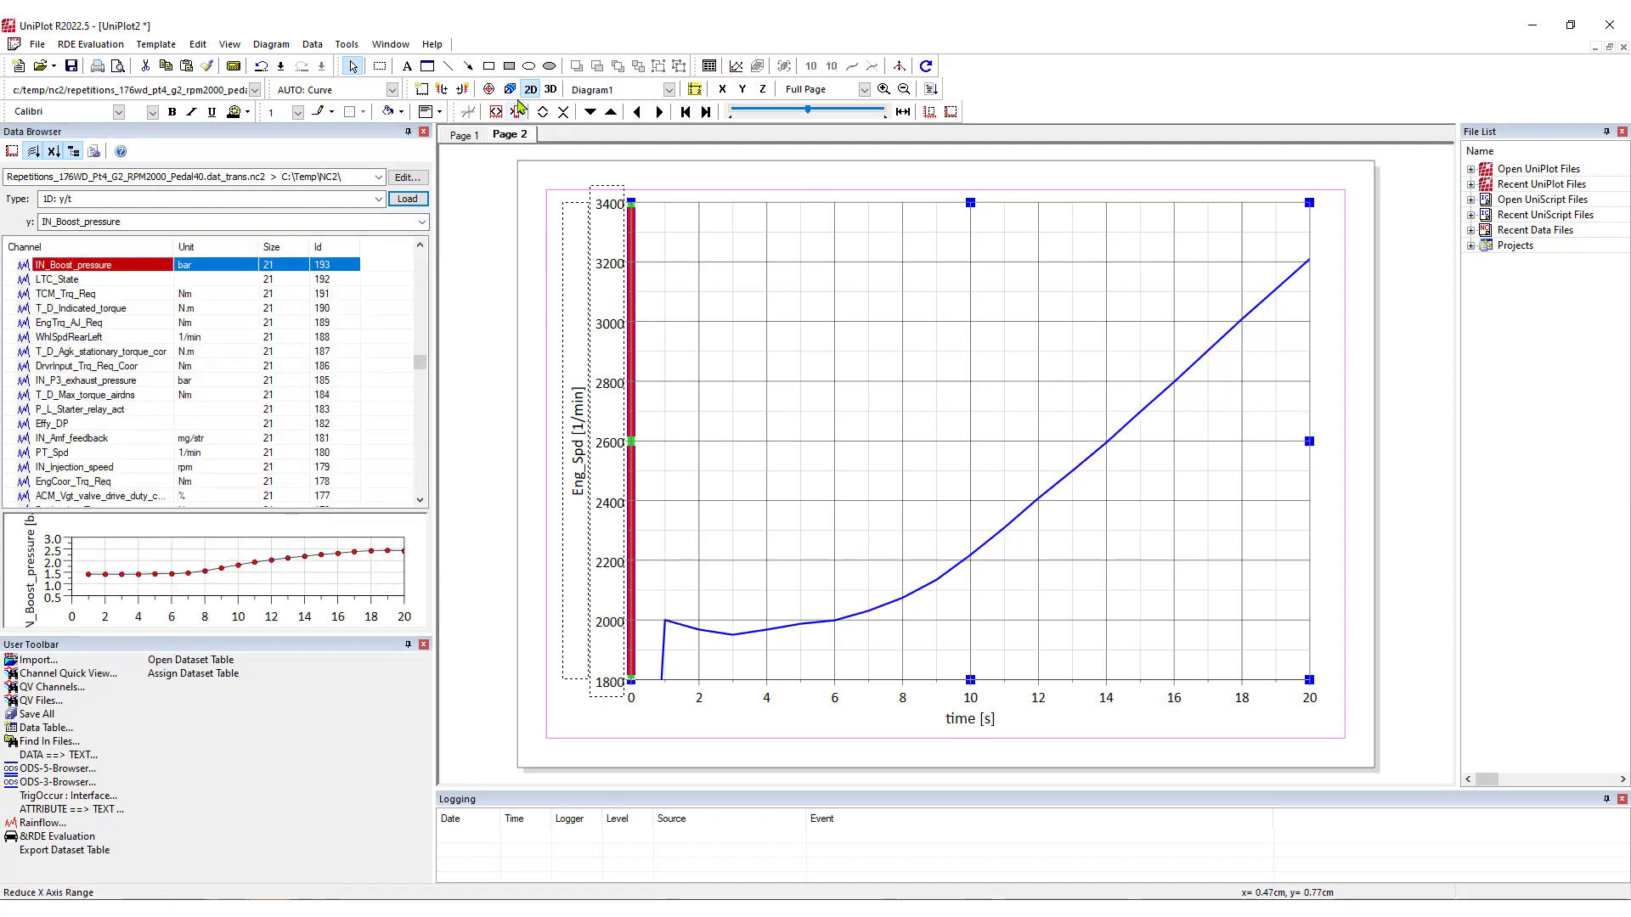
click(462, 89)
click(398, 199)
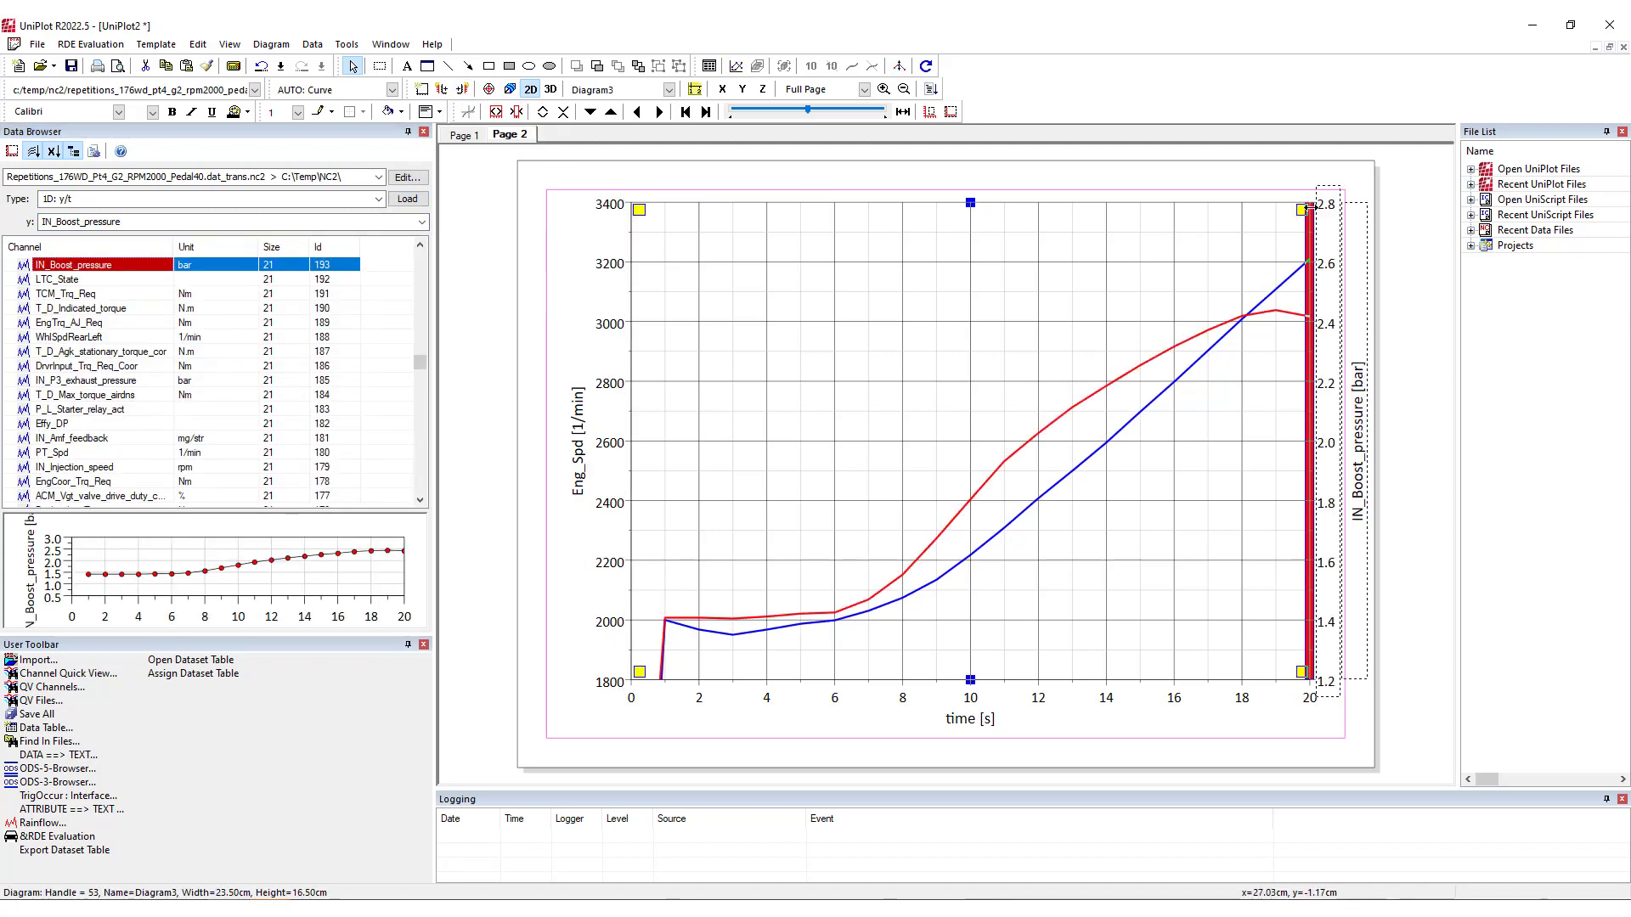
drag(1302, 208, 1272, 210)
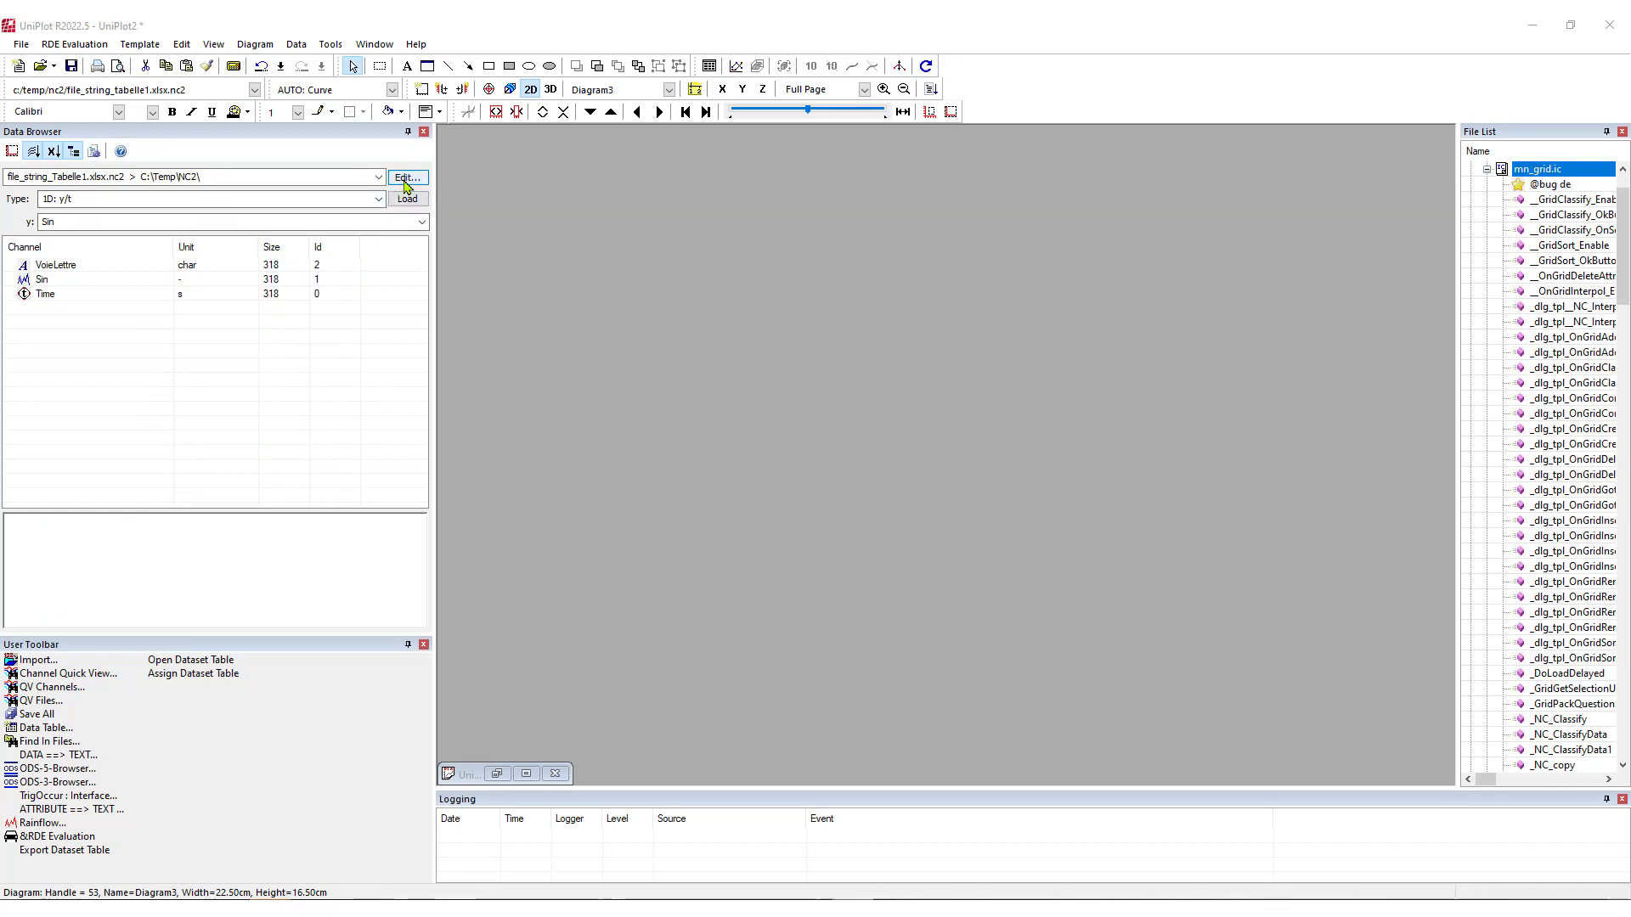
Open the string file's data table and bring up More Functions for the VoieLettre channel
click(34, 152)
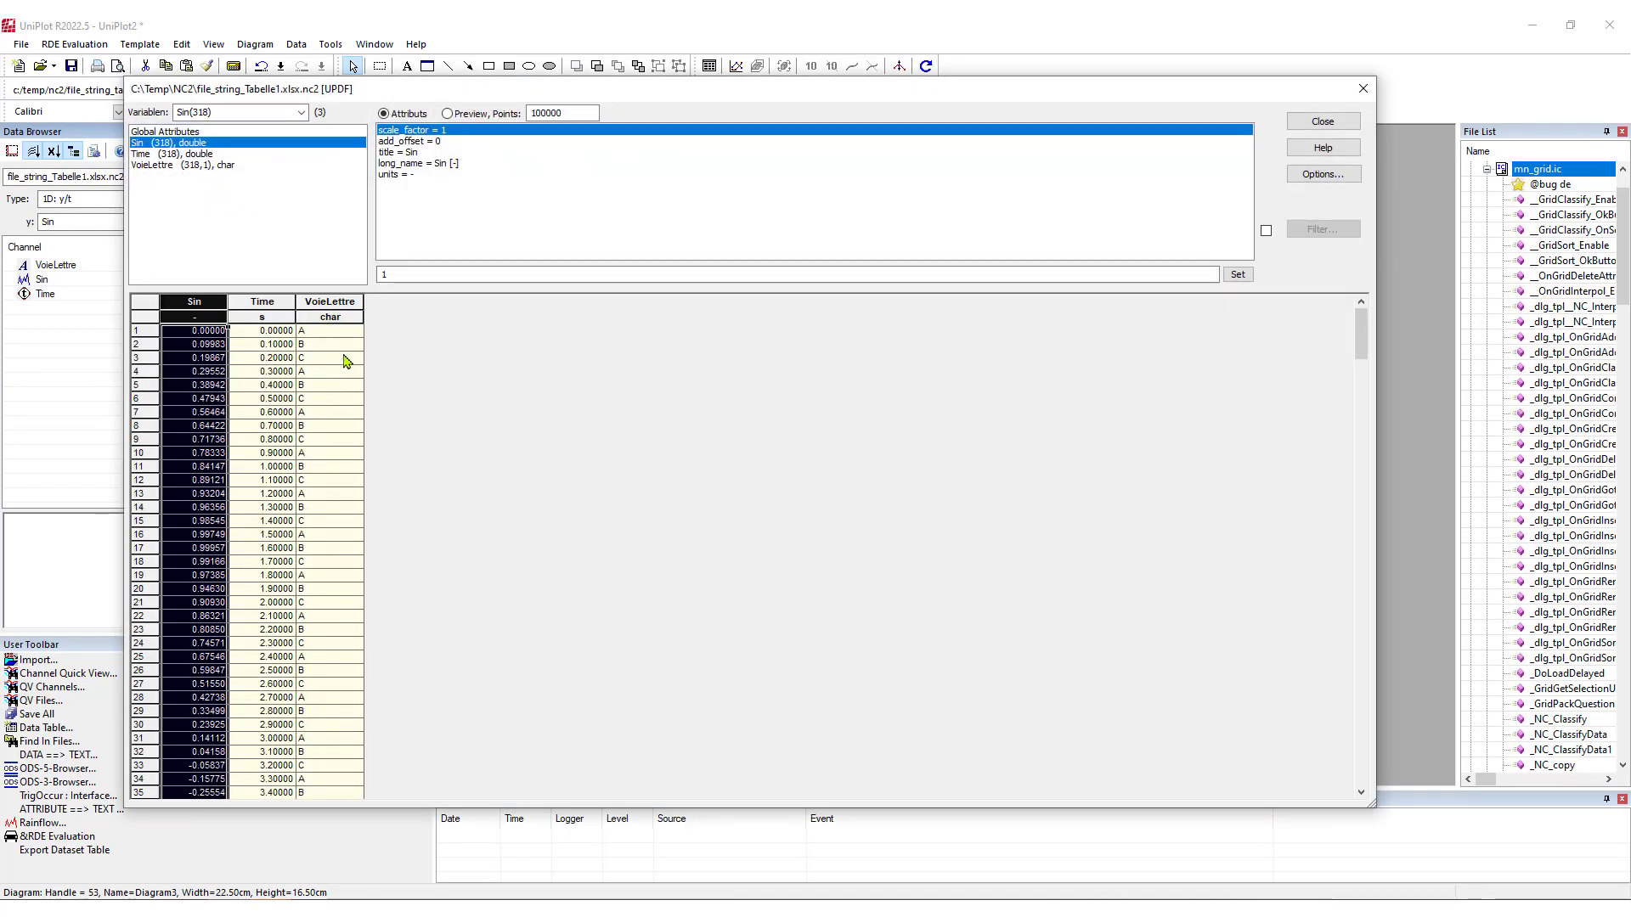
click(327, 347)
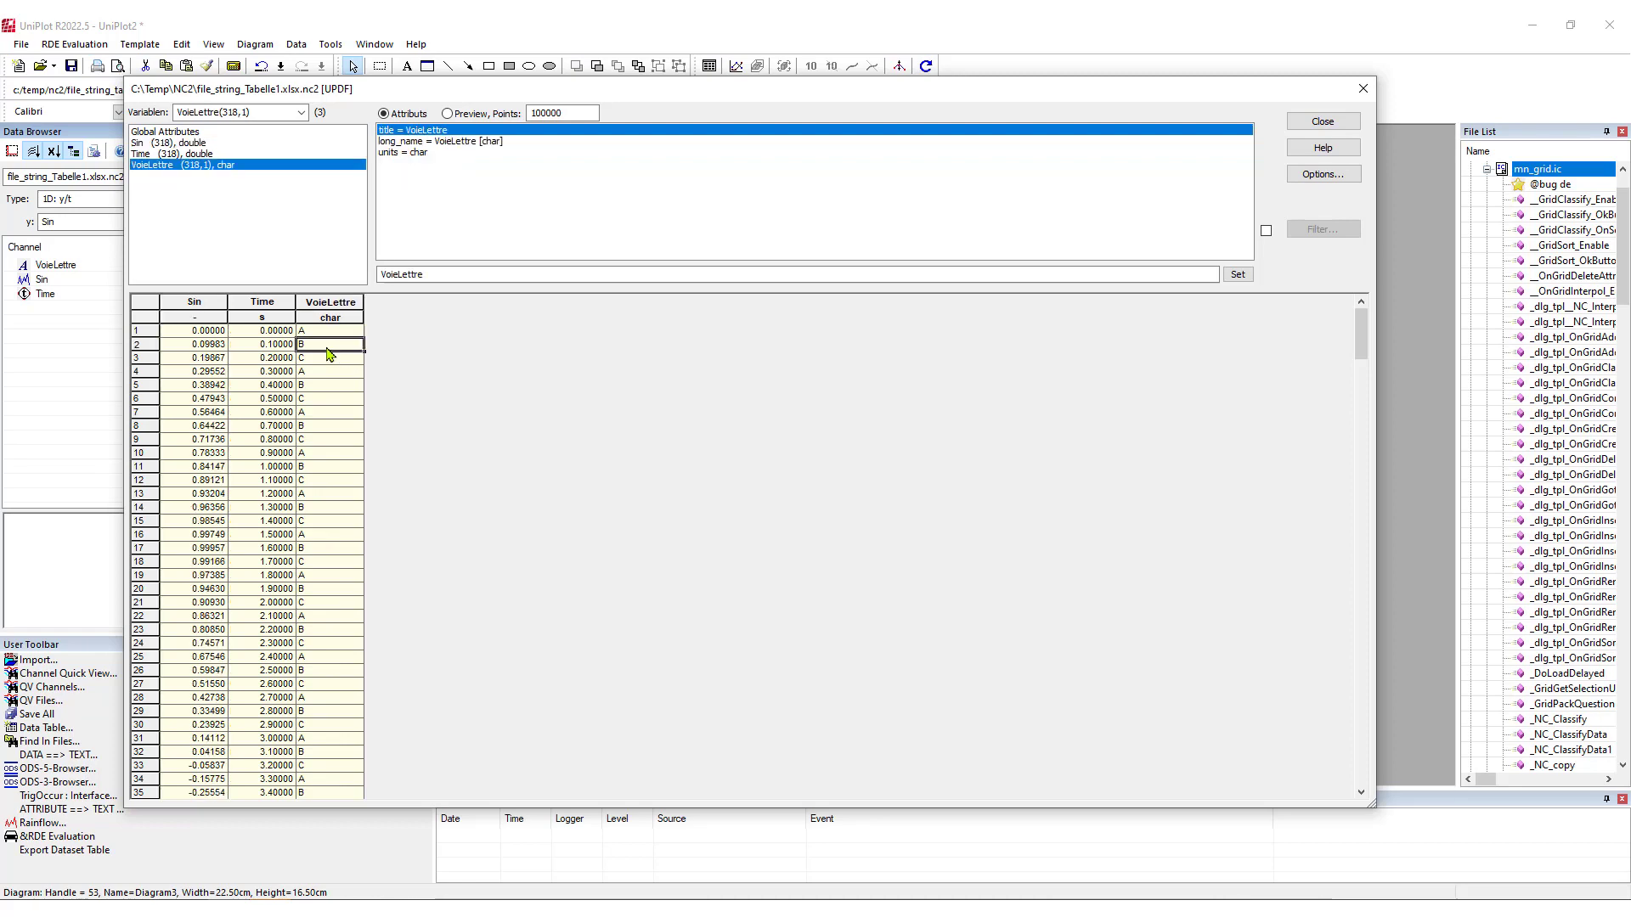
right_click(327, 348)
mouse_move(353, 506)
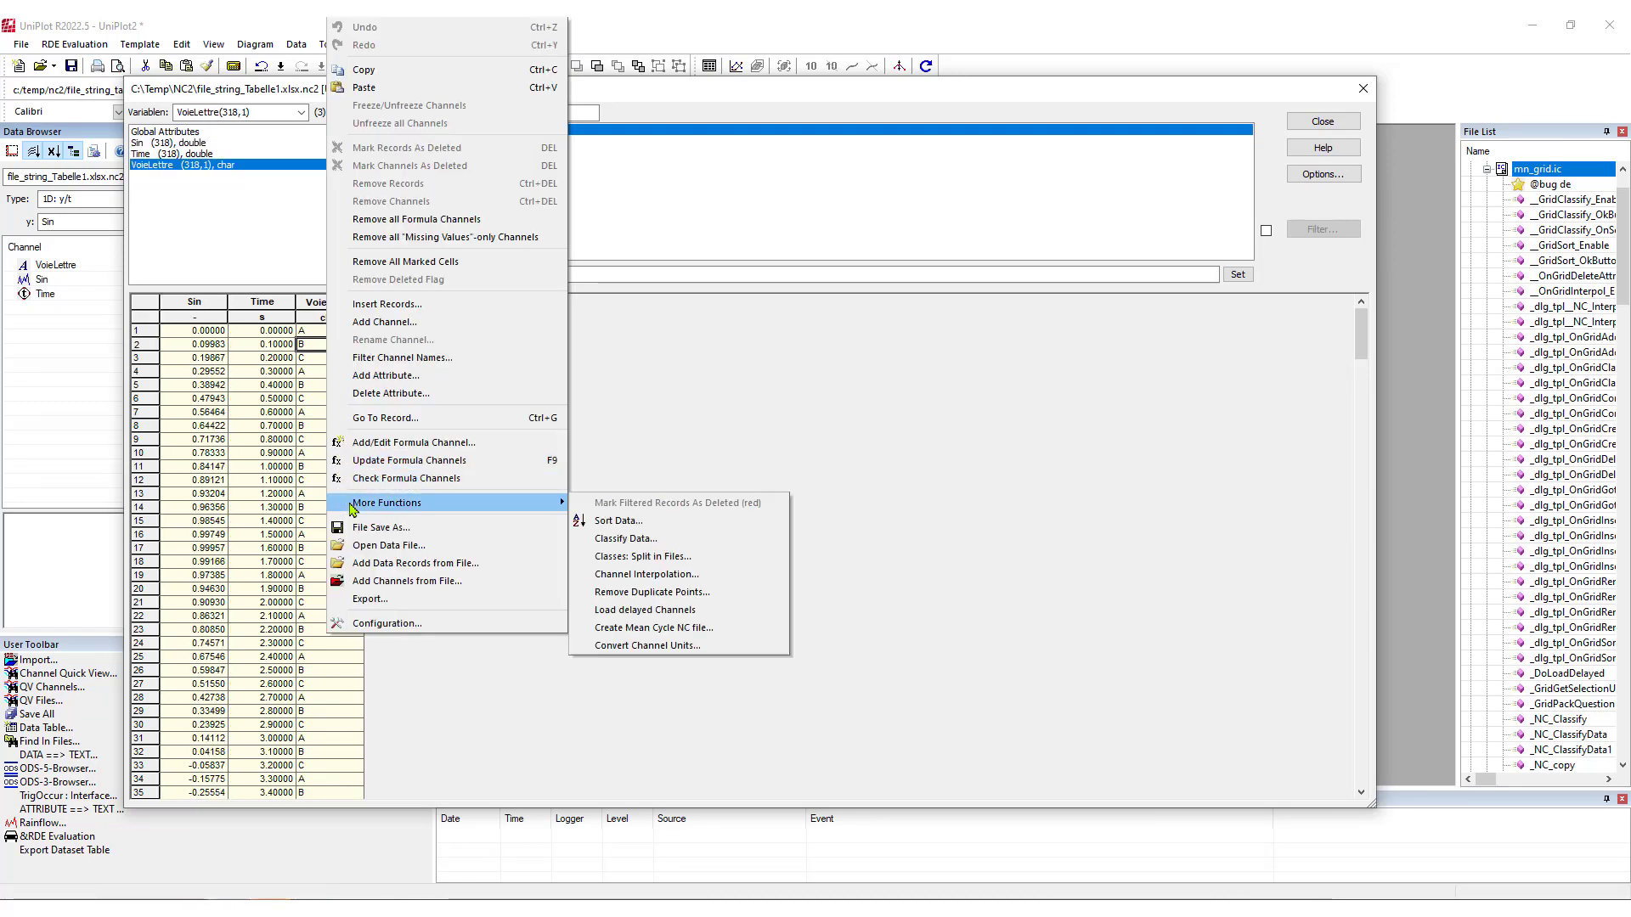
Start Channel Interpolation onto Time_100Hz (0 to 2) and set Delta to 0.02
click(622, 575)
click(630, 545)
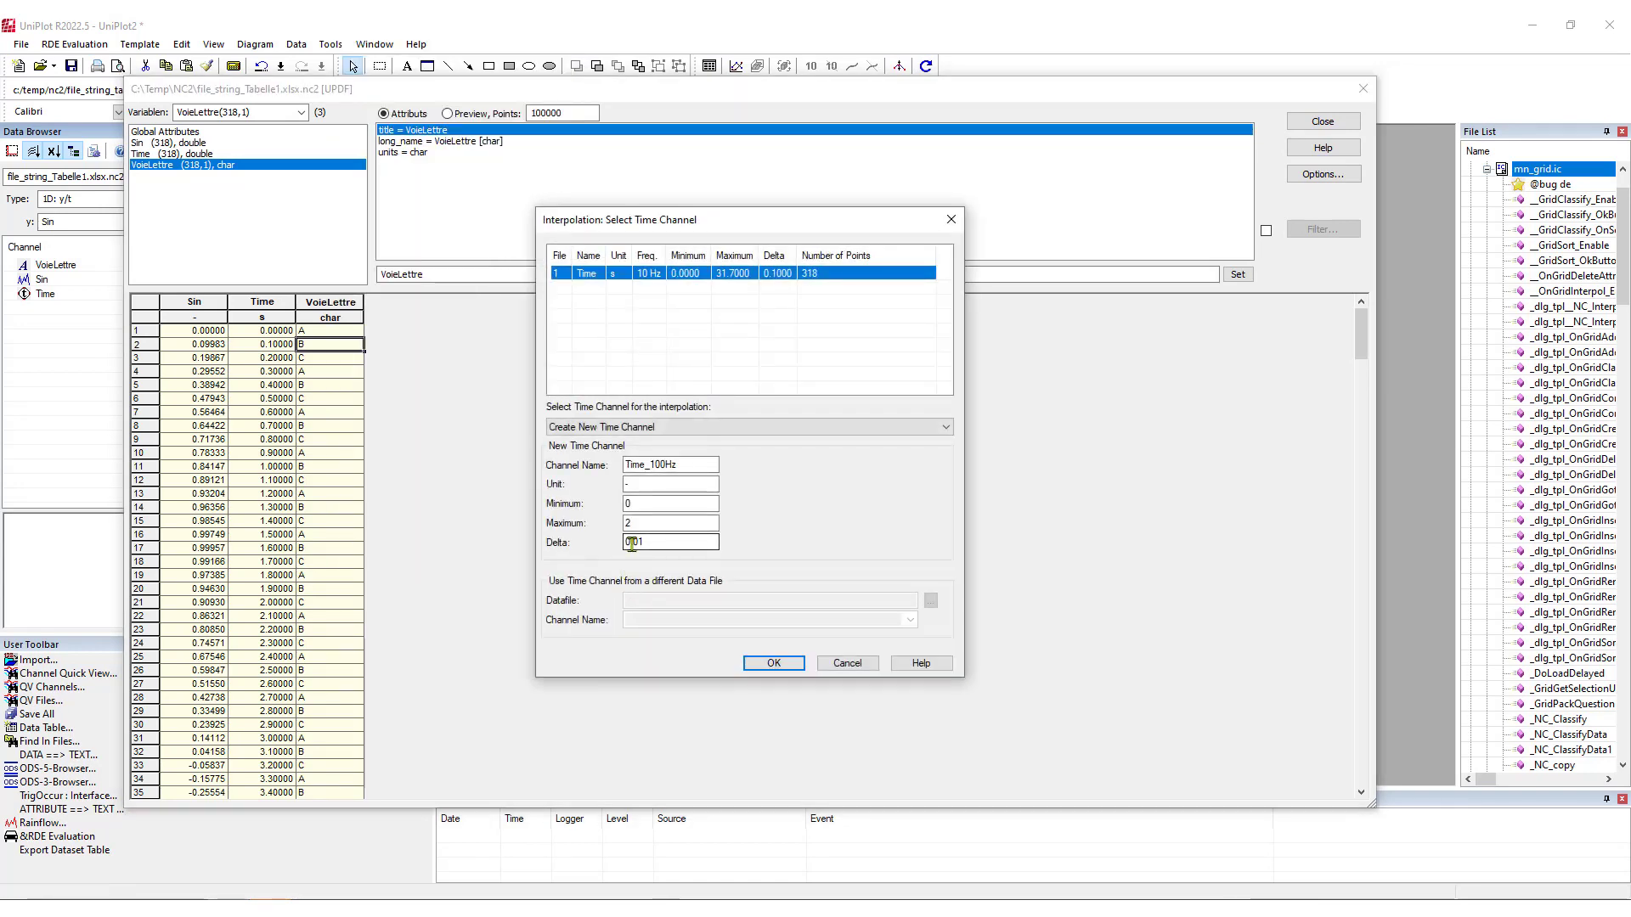
click(633, 545)
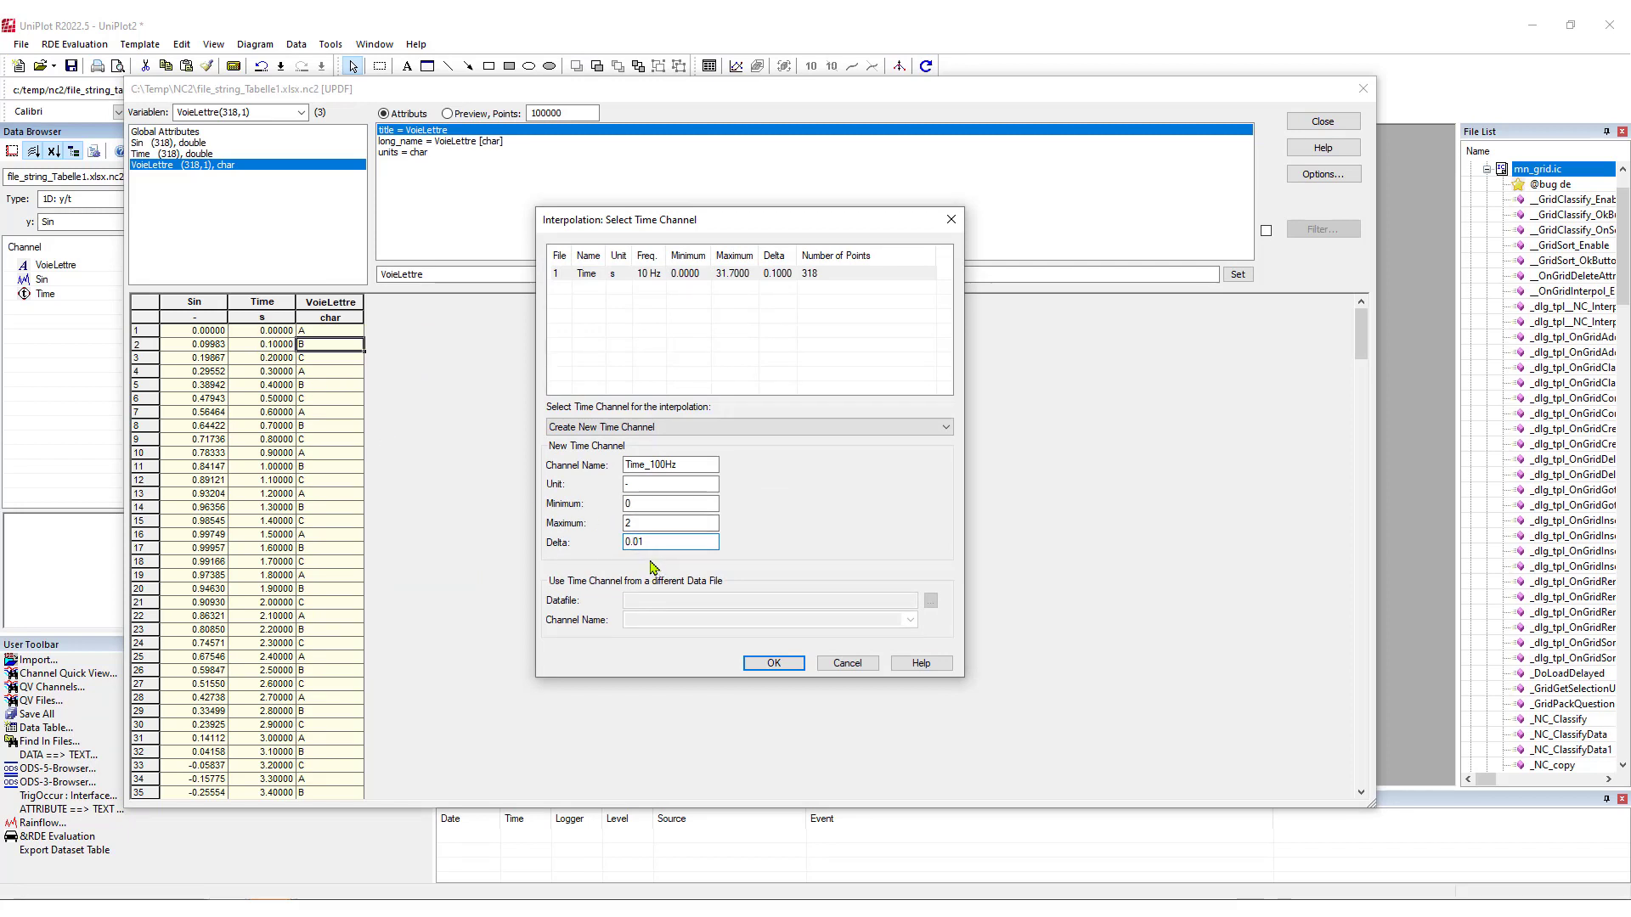
key(BackSpace)
text(5)
Confirm the interpolation to resample the string file onto Time_100Hz at 0.02 s steps
click(772, 664)
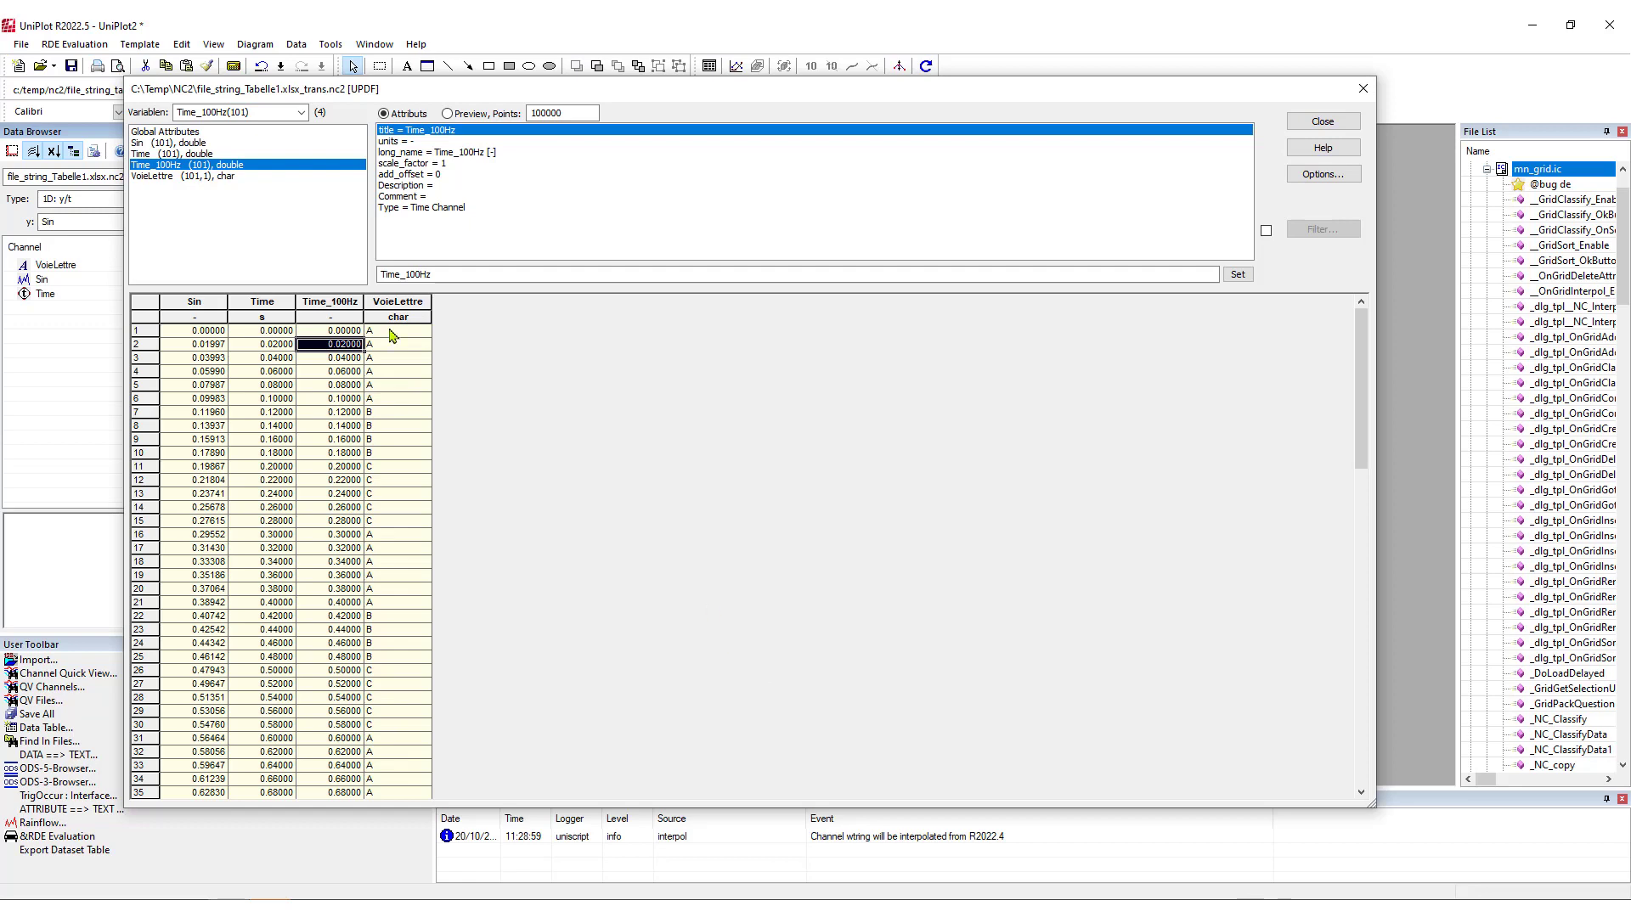